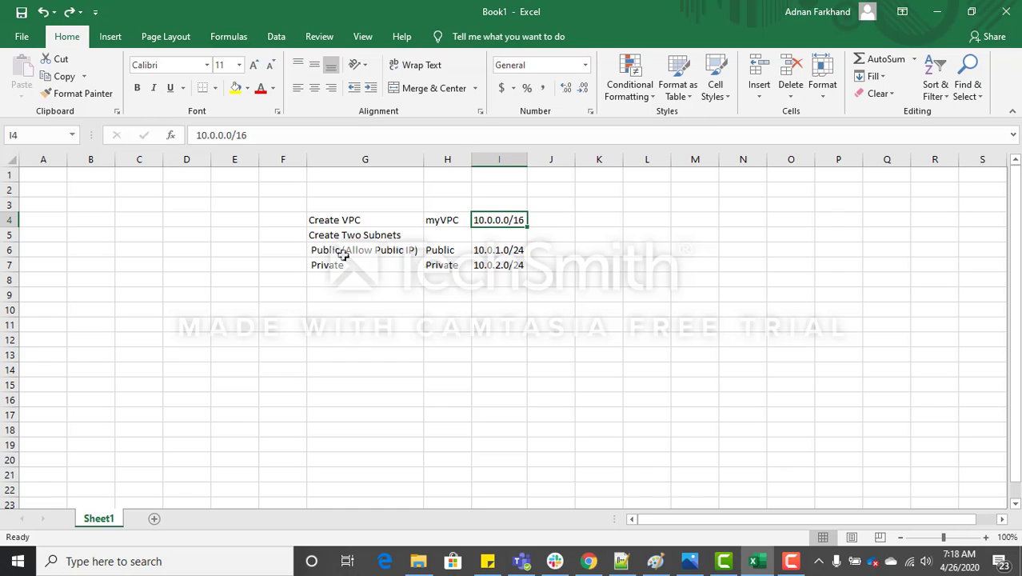
Review the public subnet entry in the Excel plan, then switch to the AWS console in Chrome and view the VPCs and subnets.
left_click(342, 254)
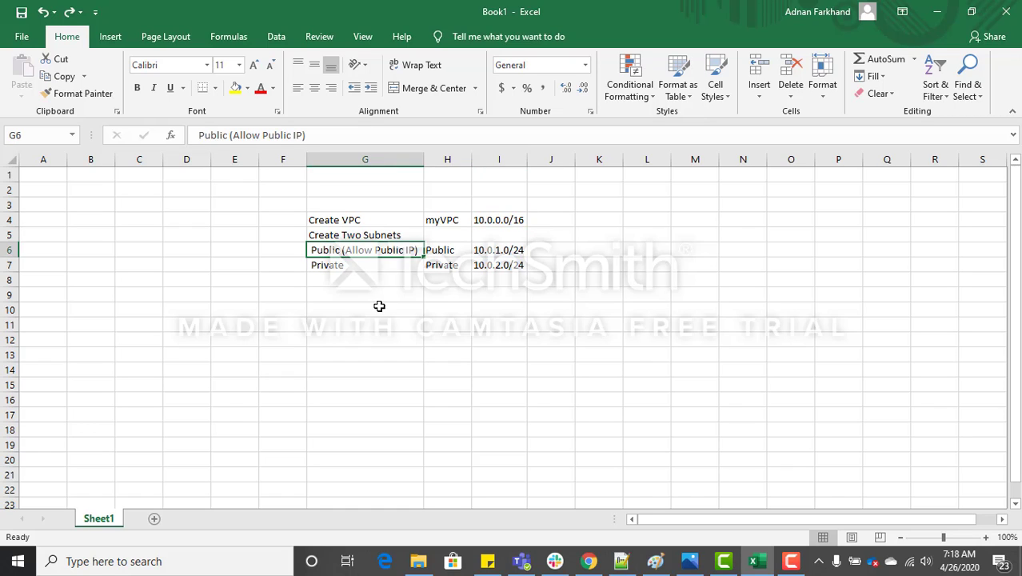
key("alt")
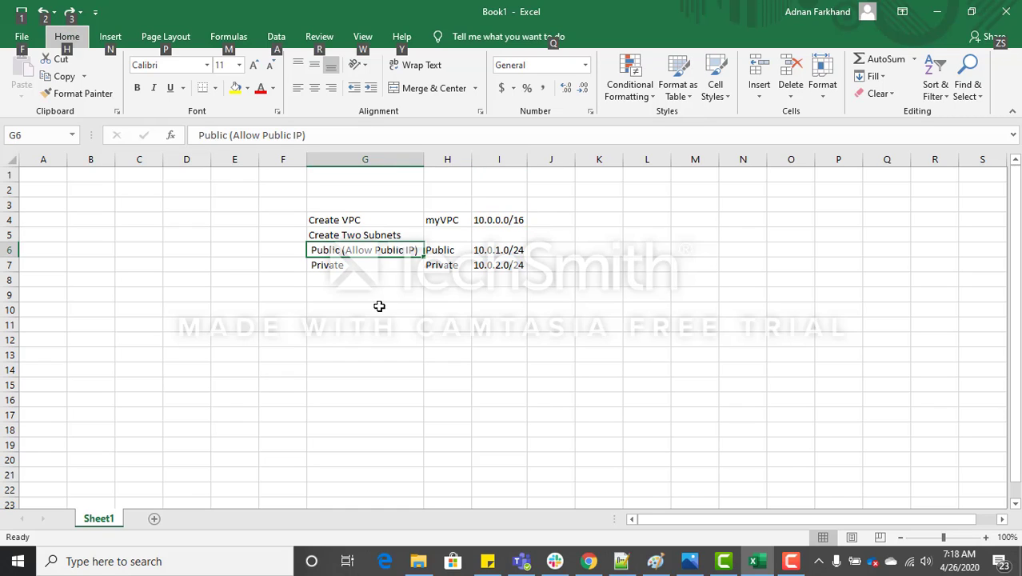
left_click(592, 564)
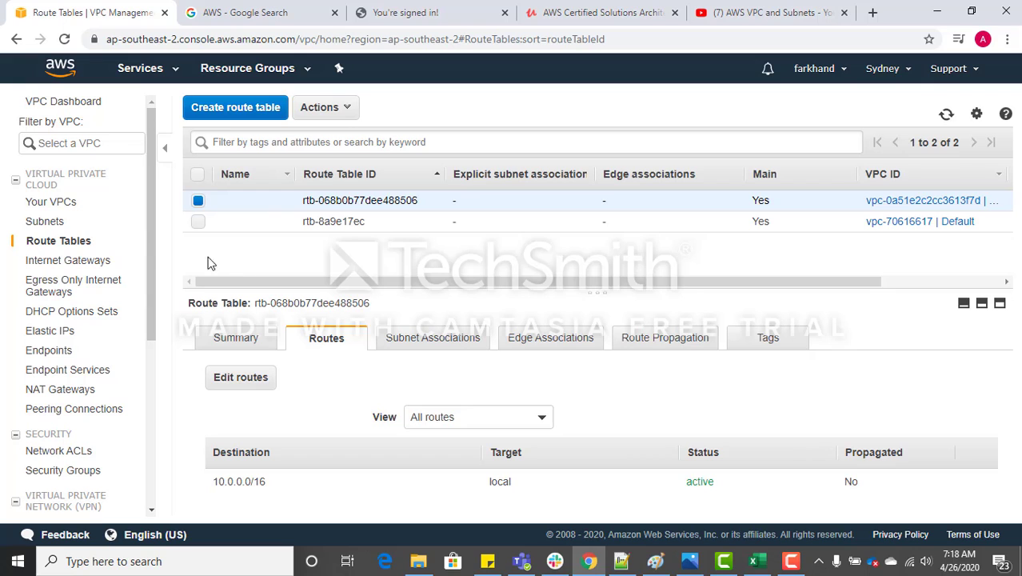
left_click(50, 204)
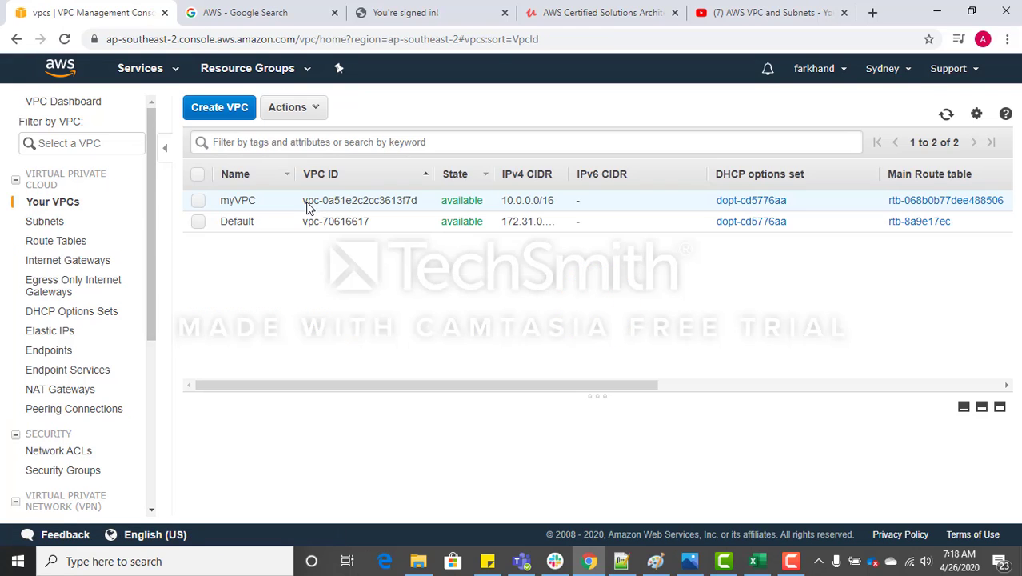
left_click(38, 223)
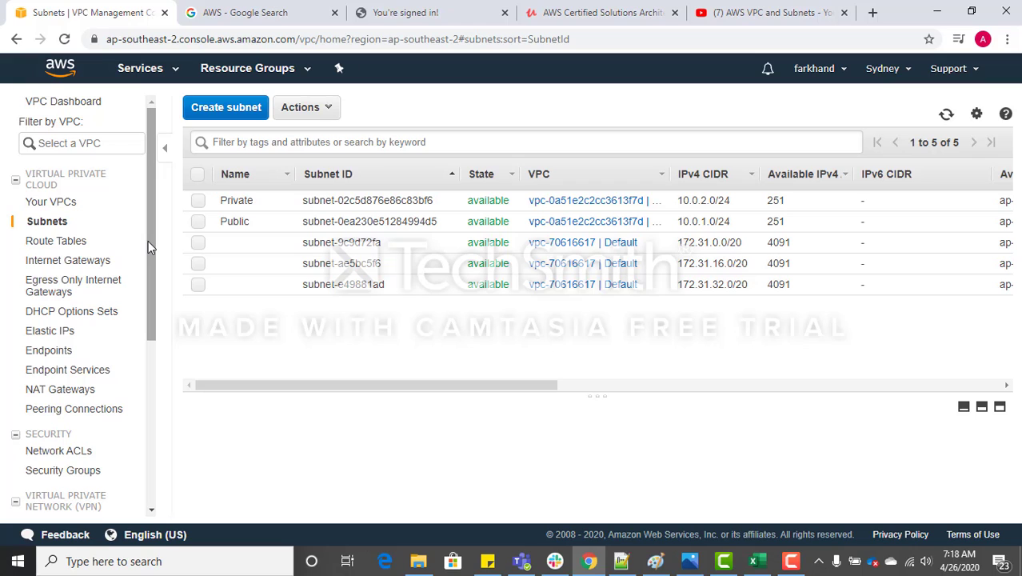
Compare the route tables with the VPC list, widening the VPC ID column to read which VPC each table belongs to.
left_click(74, 244)
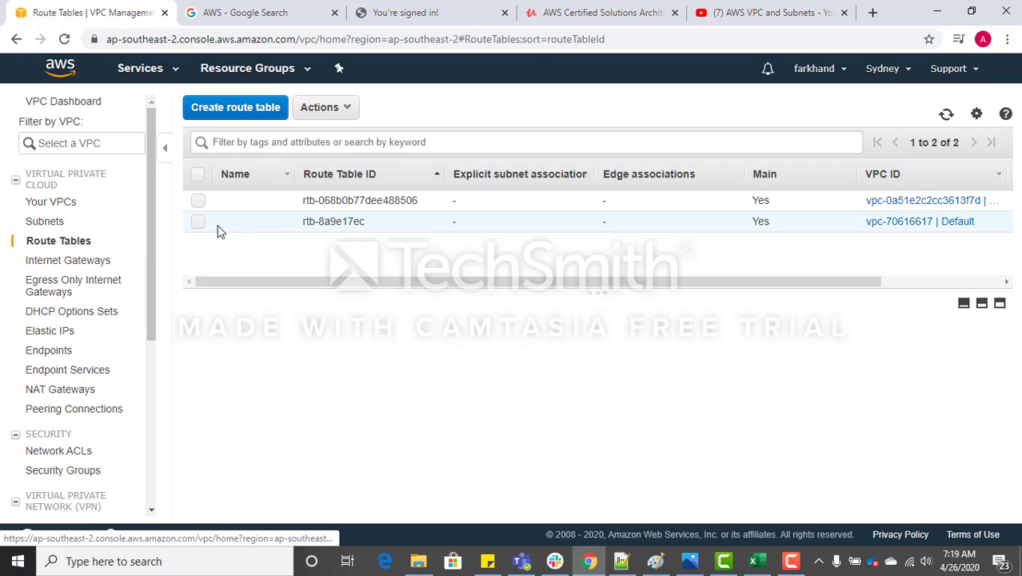
left_click(64, 205)
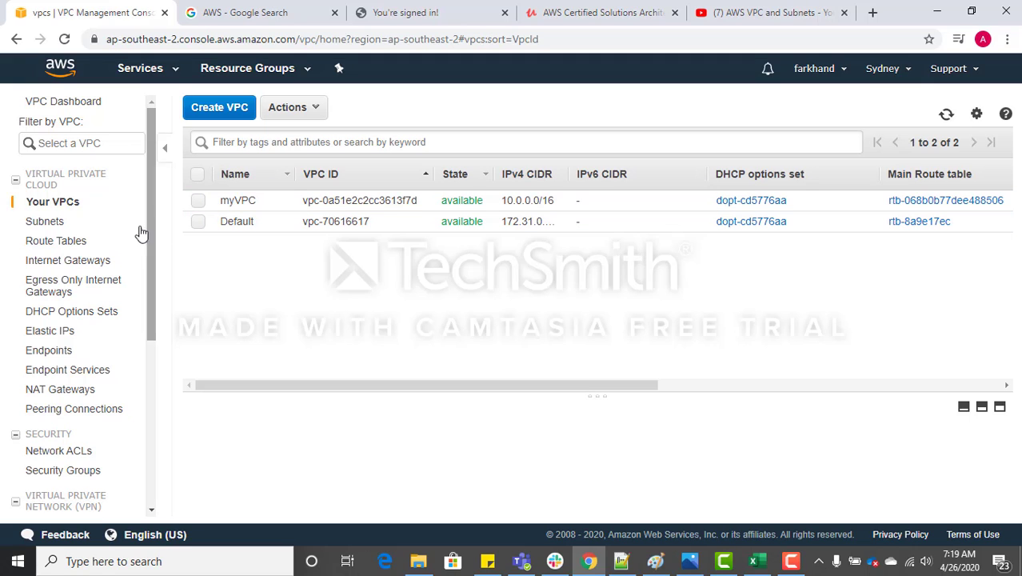
left_click(69, 251)
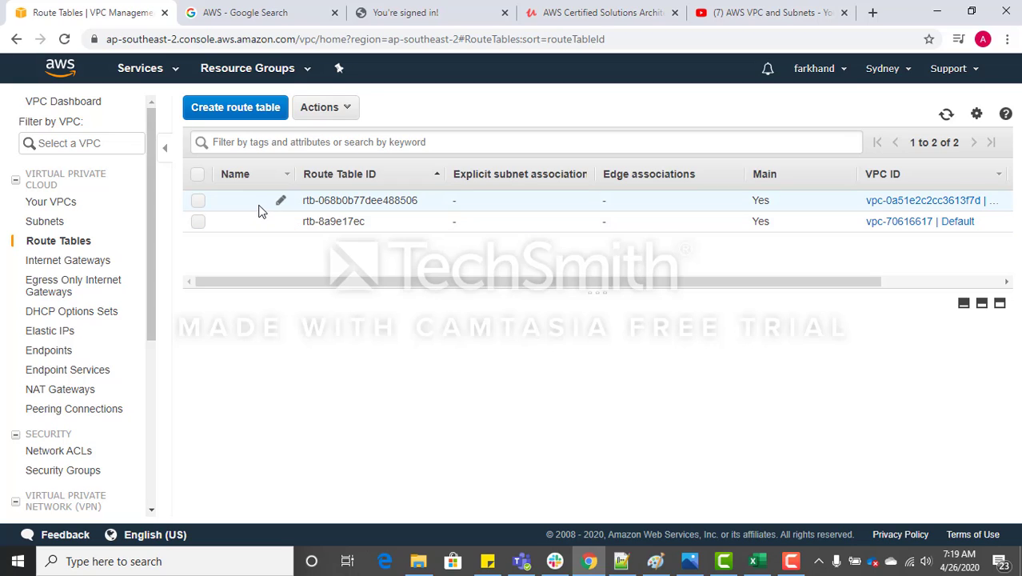
left_click_drag(297, 288, 441, 288)
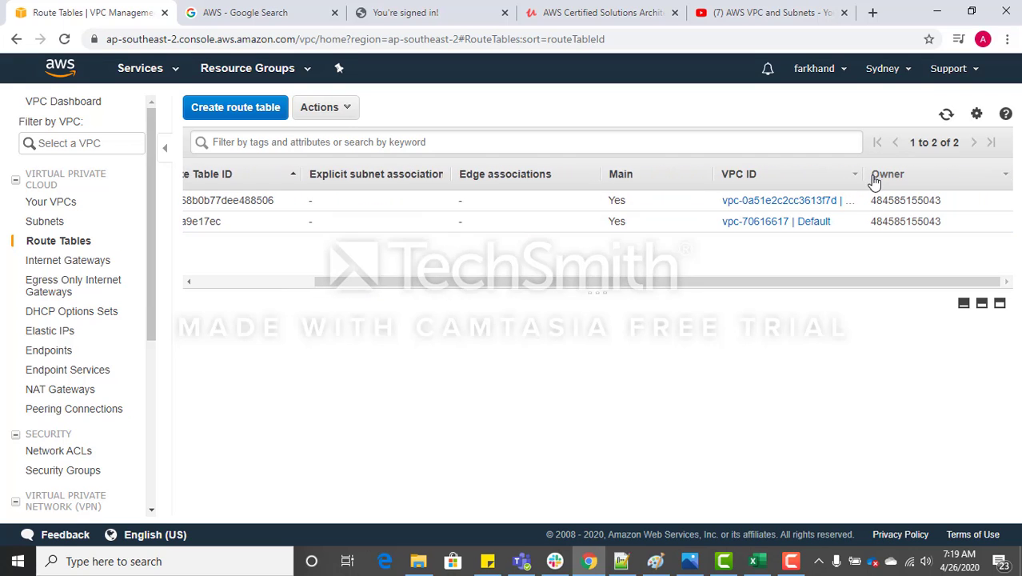
left_click_drag(861, 173, 906, 174)
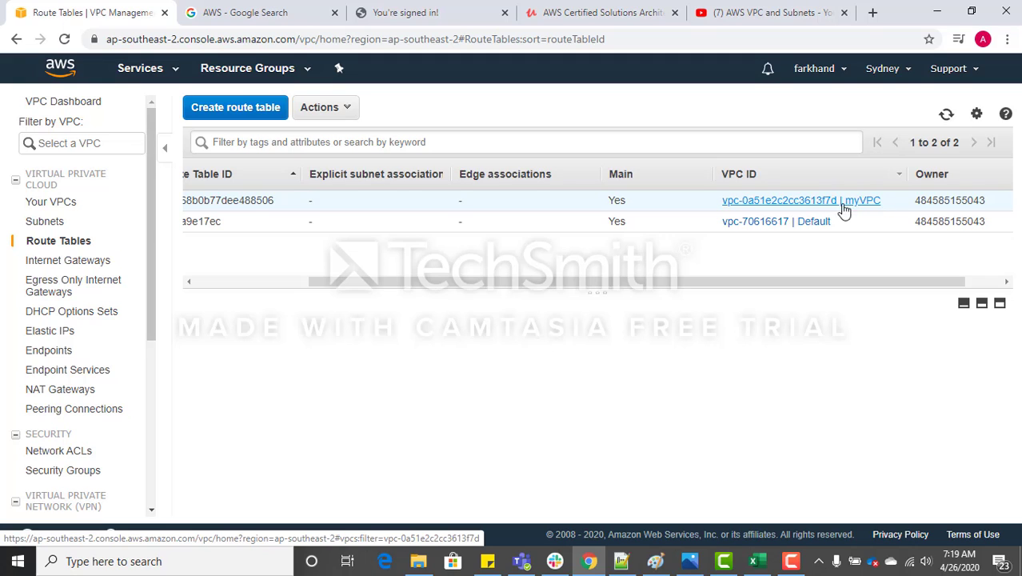
left_click_drag(664, 283, 502, 289)
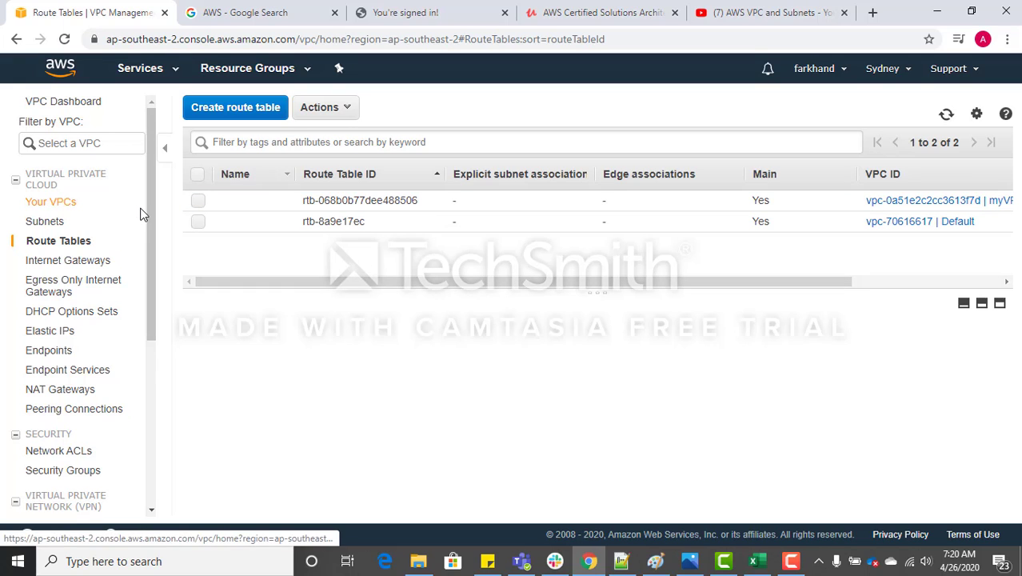
View the network ACLs and the security groups that exist for the VPCs.
left_click_drag(148, 210, 148, 307)
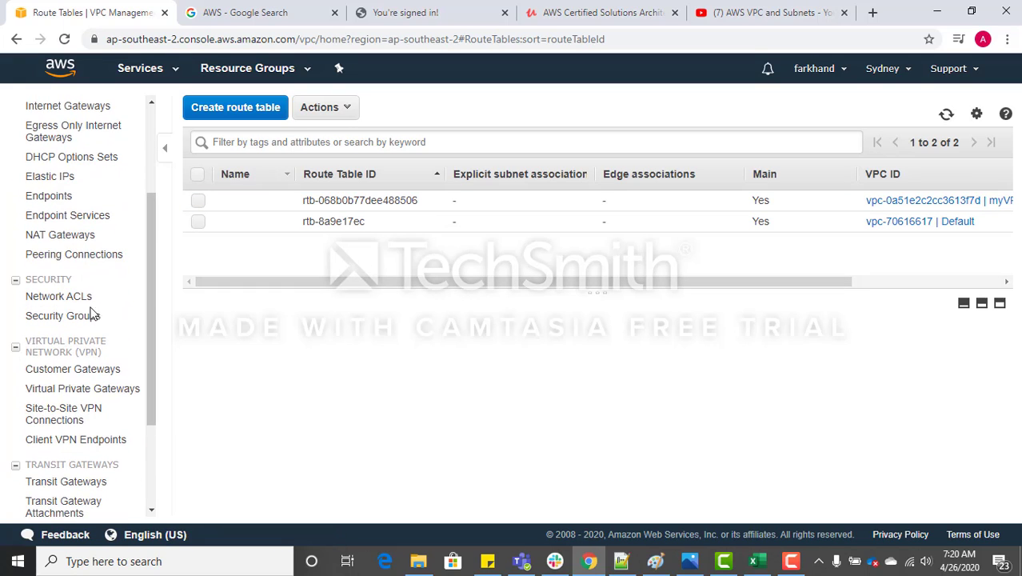
left_click(80, 296)
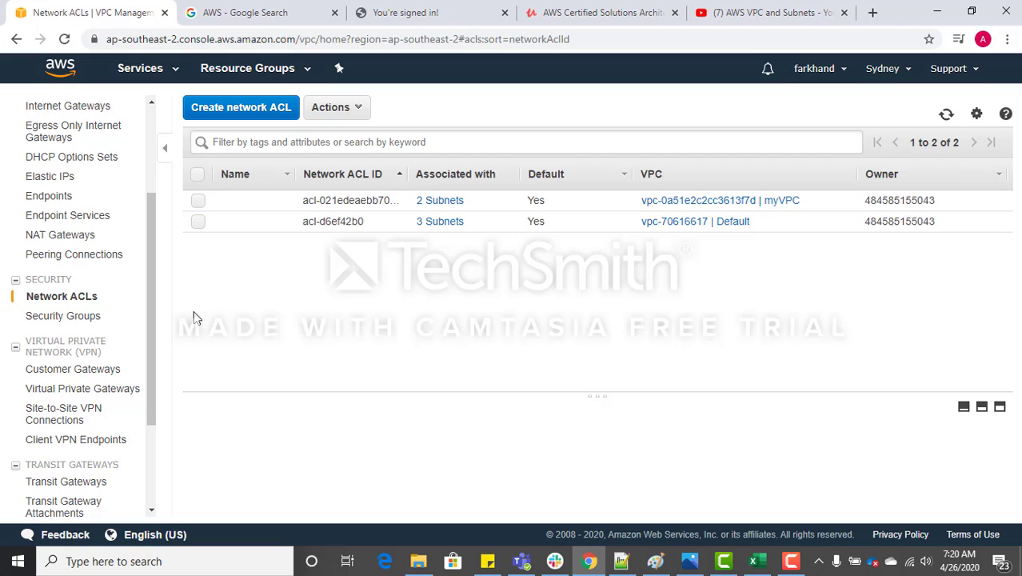
left_click(64, 316)
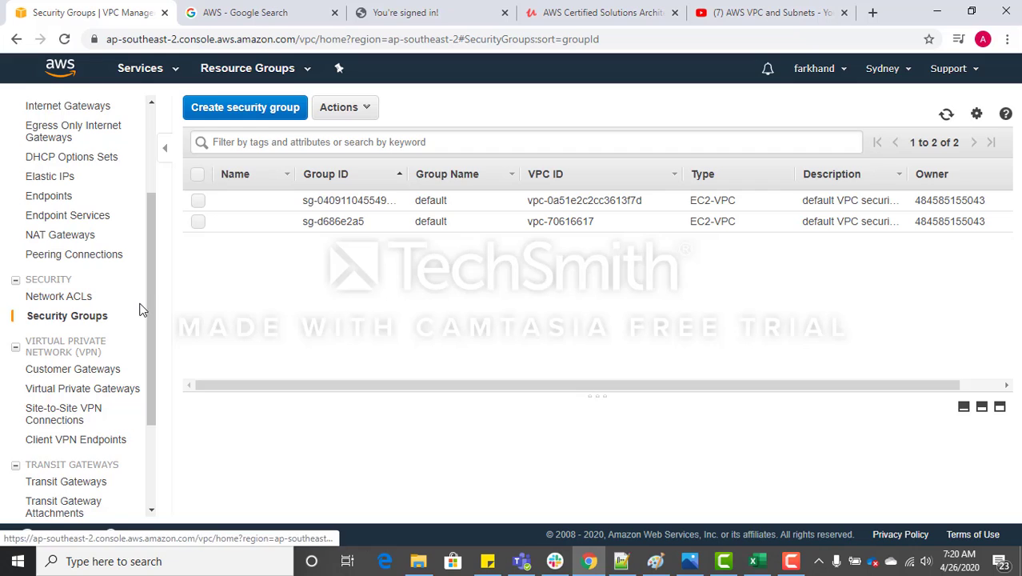
Check the existing internet gateway's VPC attachment and create a new internet gateway with the name tag myInternetGateway.
left_click_drag(148, 303, 148, 228)
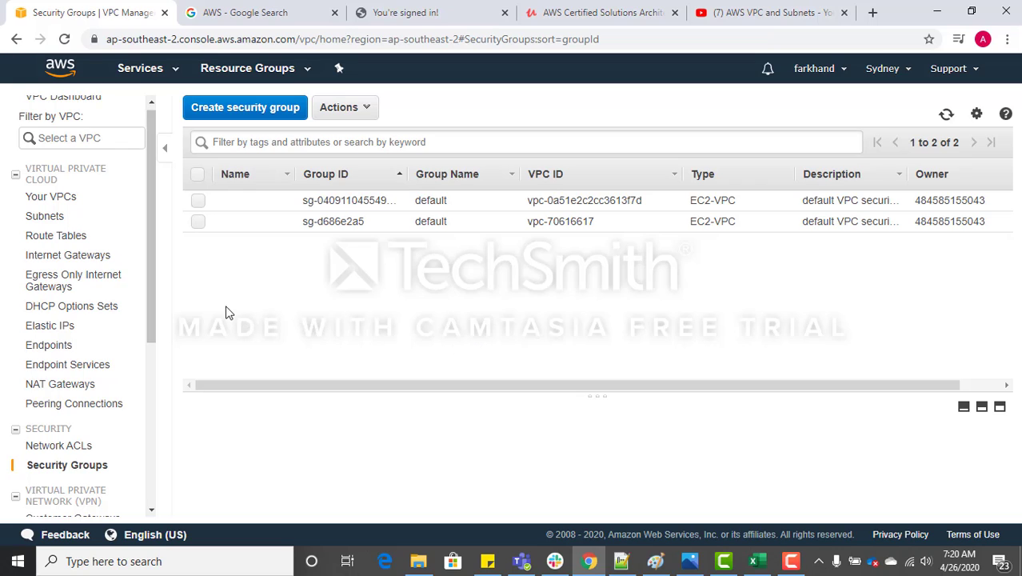
left_click(58, 256)
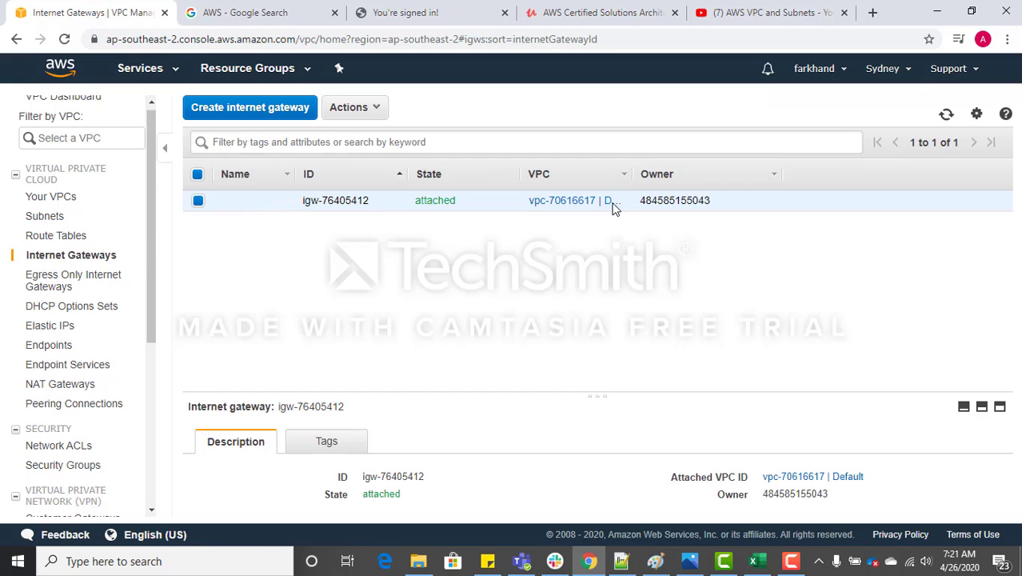
left_click_drag(630, 174, 729, 171)
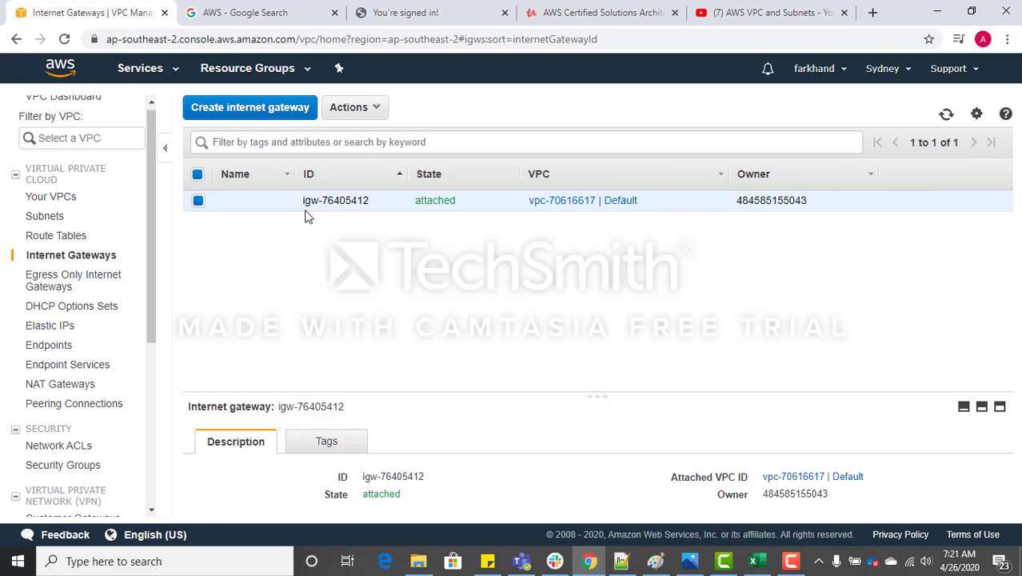
mouse_move(254, 215)
left_click(264, 117)
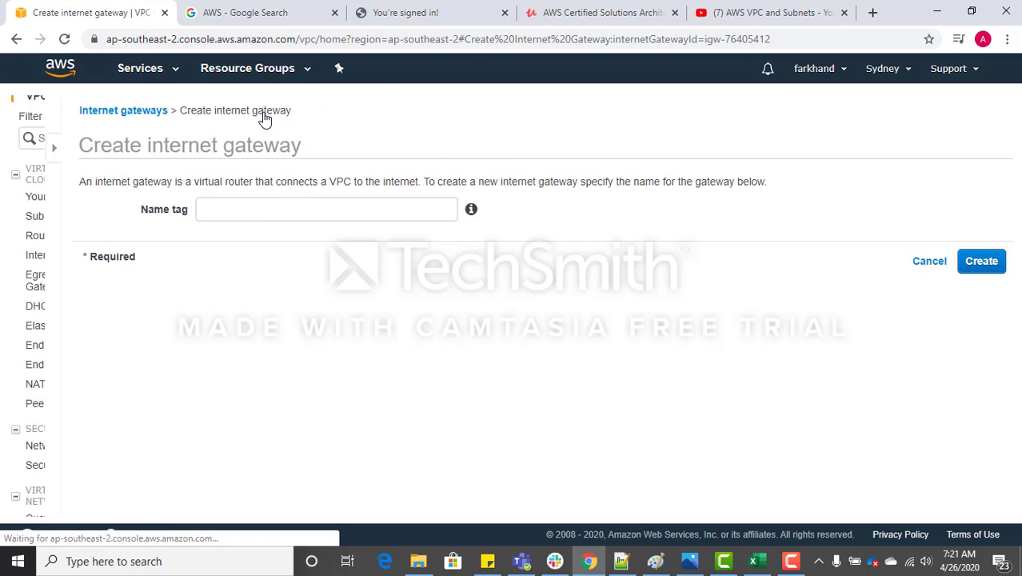
left_click(257, 207)
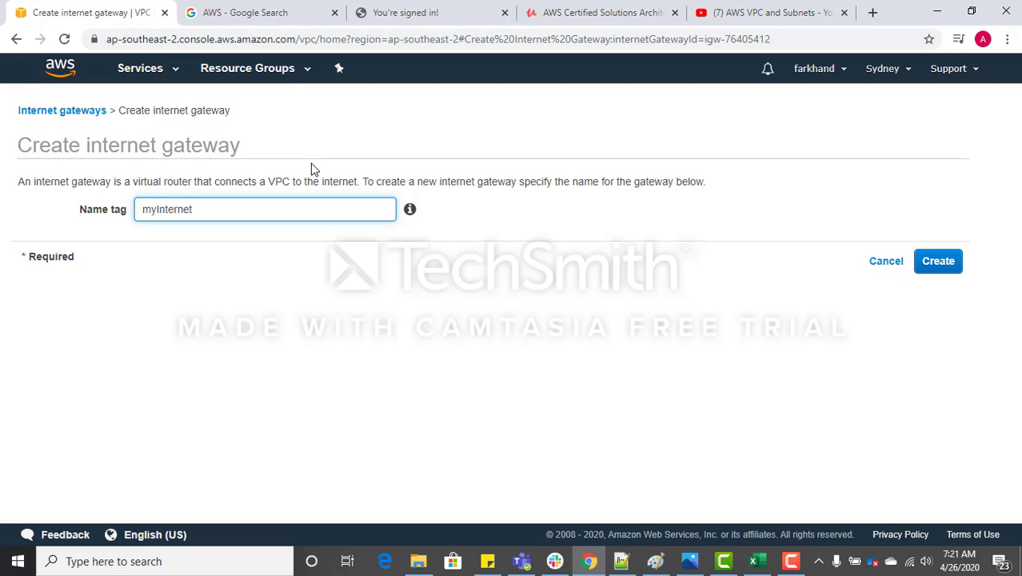
type("Gateway")
left_click(936, 264)
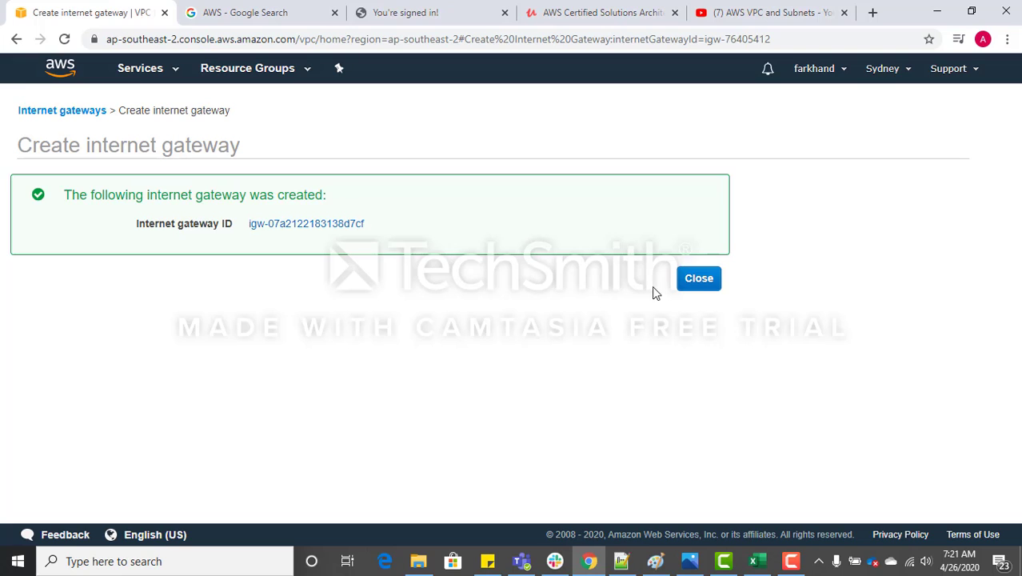
left_click(696, 279)
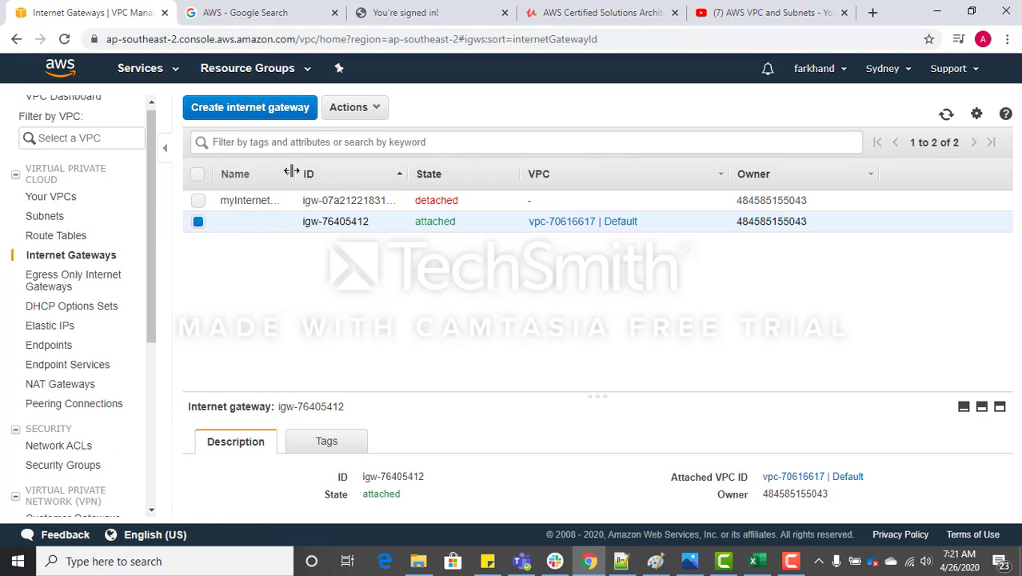
Attach the myInternetGateway internet gateway to the myVPC VPC.
left_click_drag(312, 175, 342, 173)
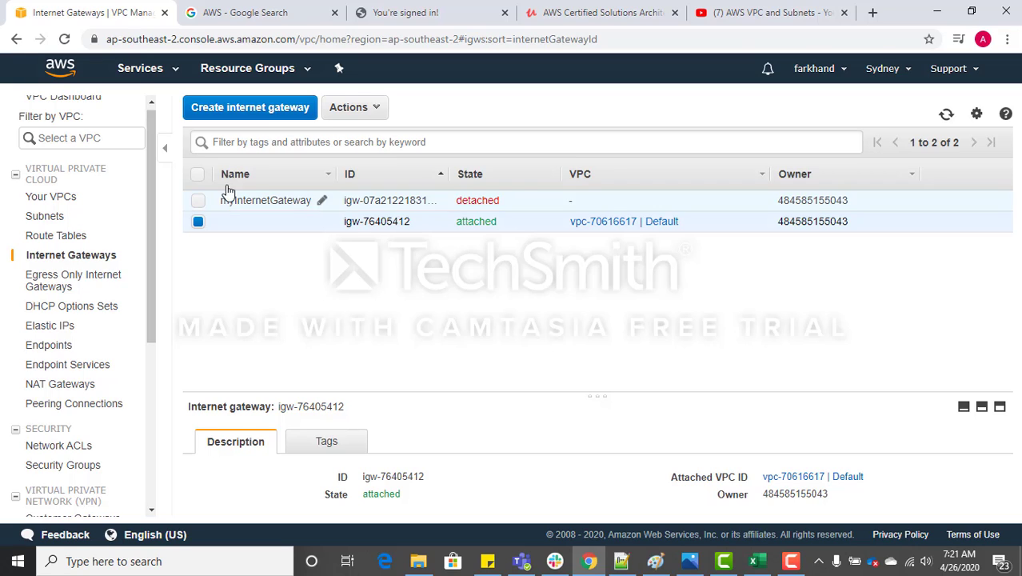
left_click(198, 201)
left_click(198, 221)
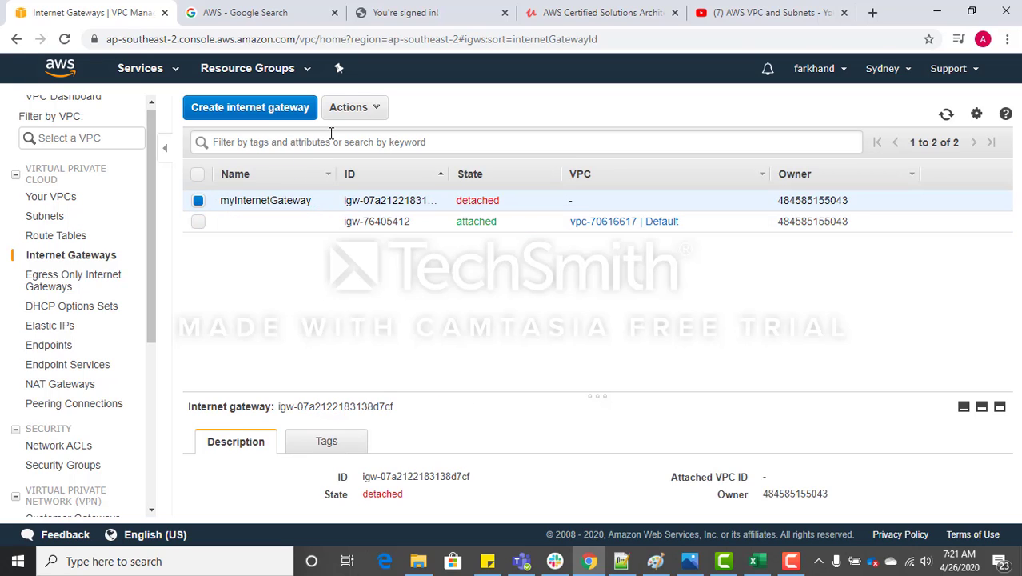
left_click(354, 110)
left_click(367, 152)
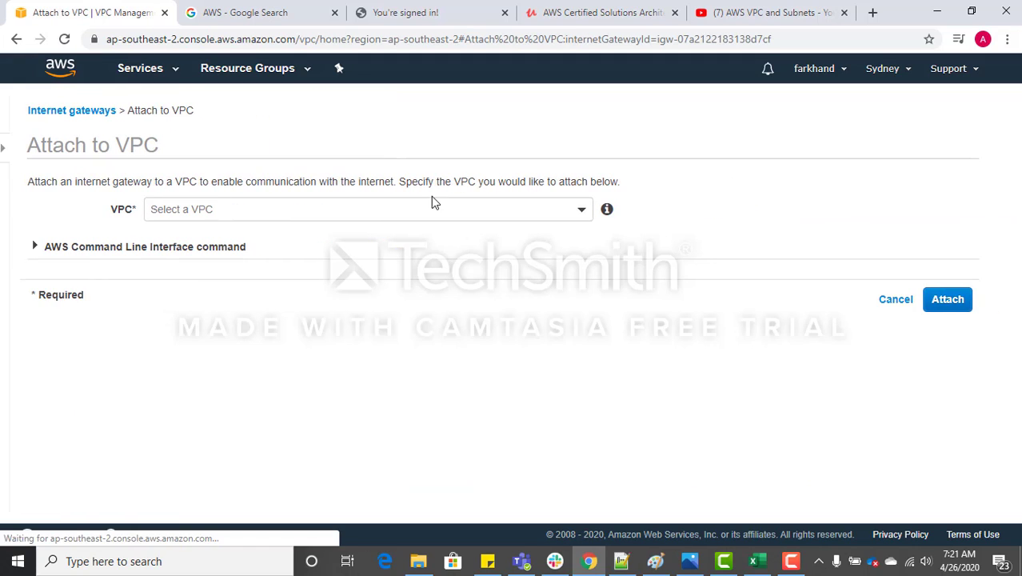
left_click(509, 216)
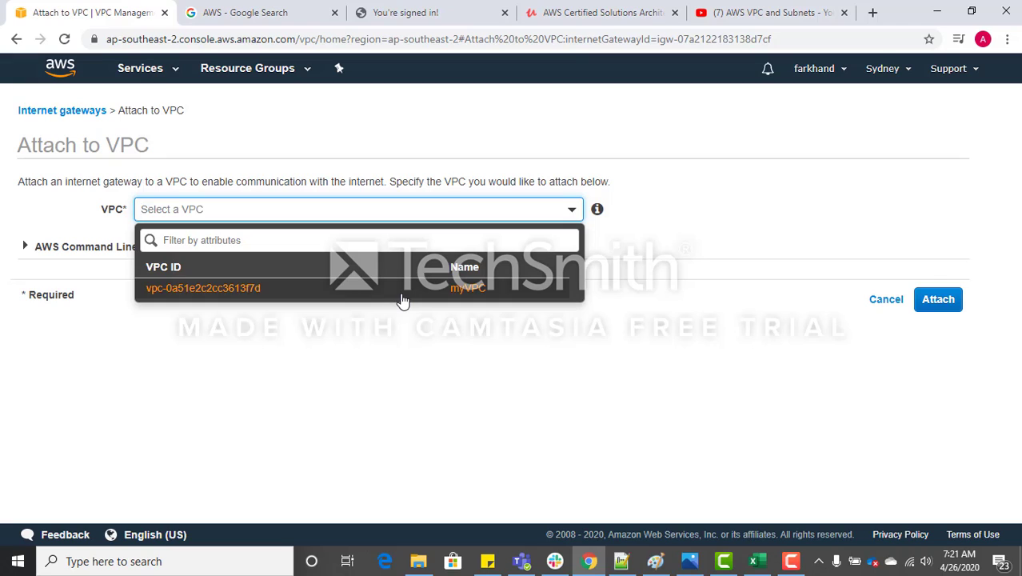
left_click(462, 297)
left_click(948, 299)
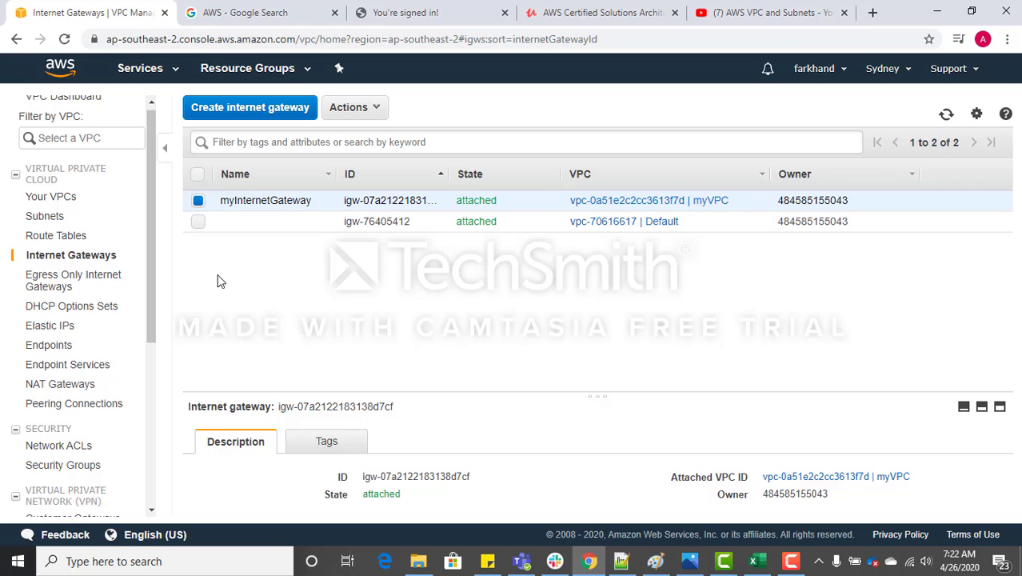
Show the routes of the route table that belongs to myVPC.
left_click(60, 237)
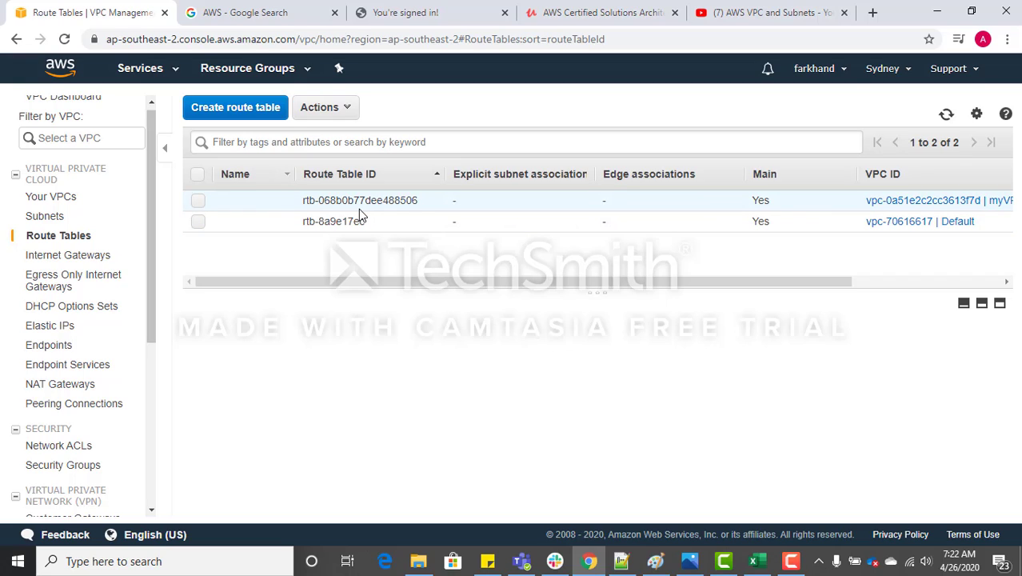
left_click(249, 201)
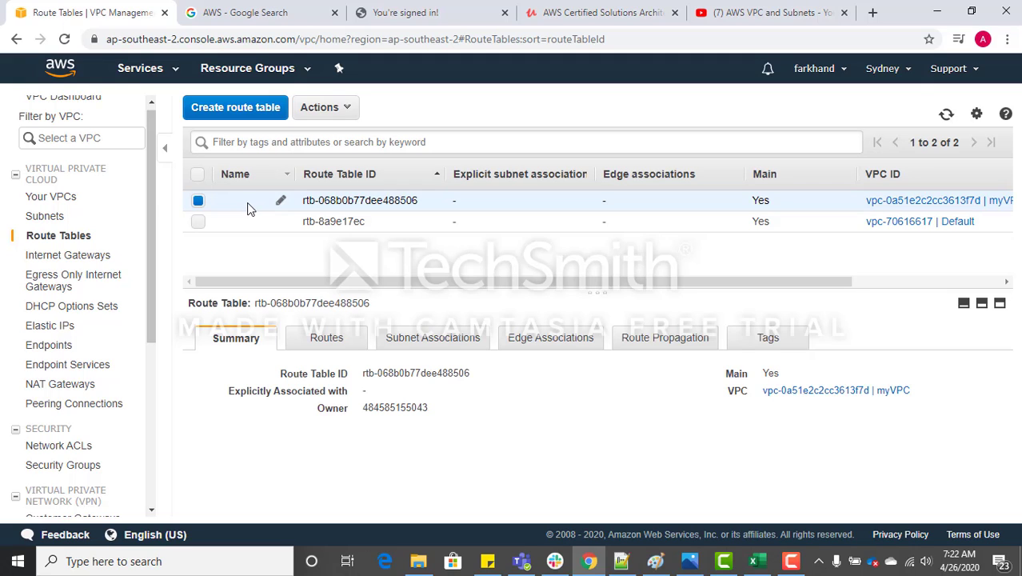
left_click(312, 350)
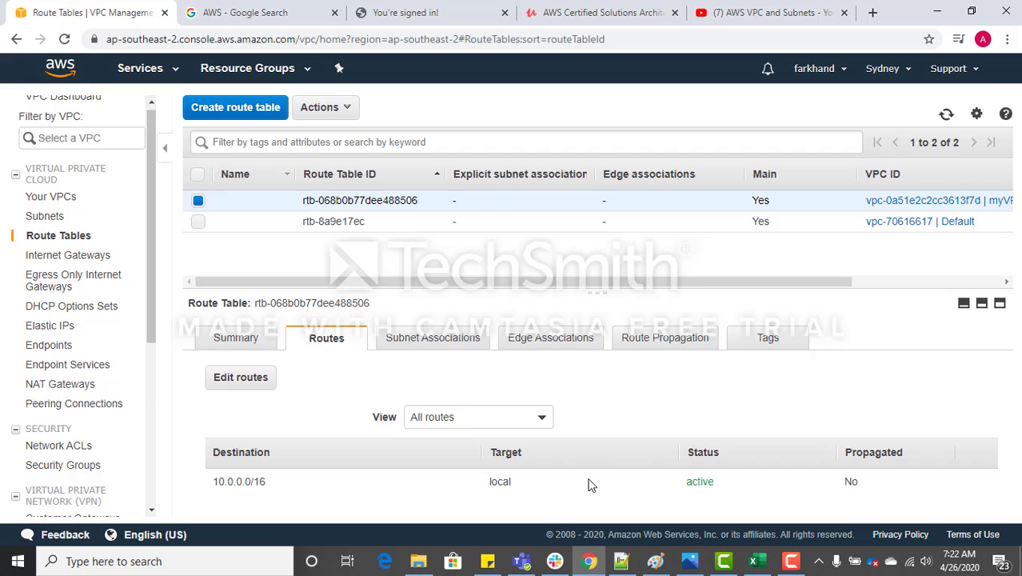
Switch to the Excel plan to review the VPC and subnet CIDR ranges, then return to the route table in Chrome.
key("alt+Tab")
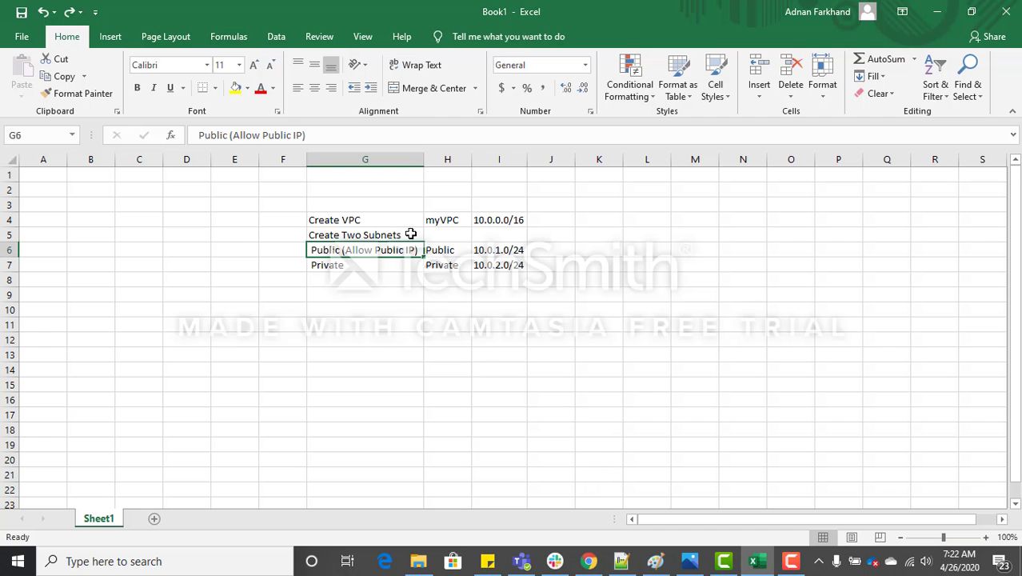
left_click(455, 220)
left_click(483, 220)
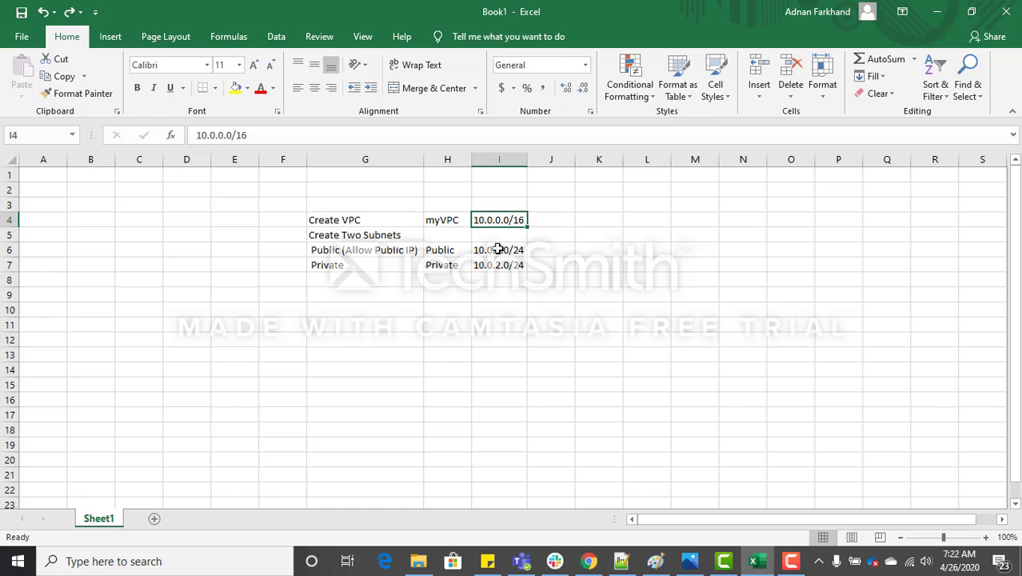
left_click(497, 250)
left_click(497, 264)
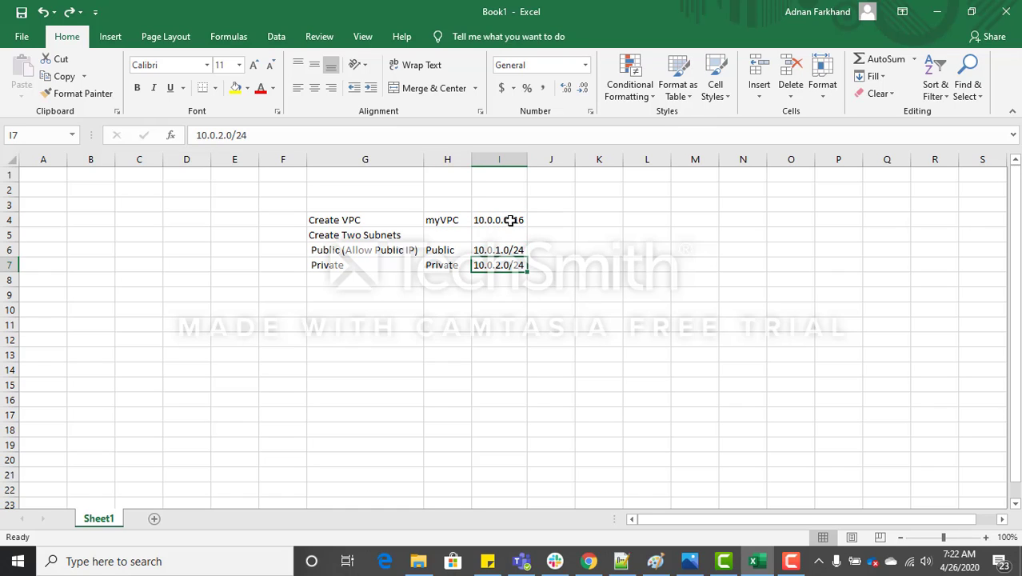
left_click(510, 221)
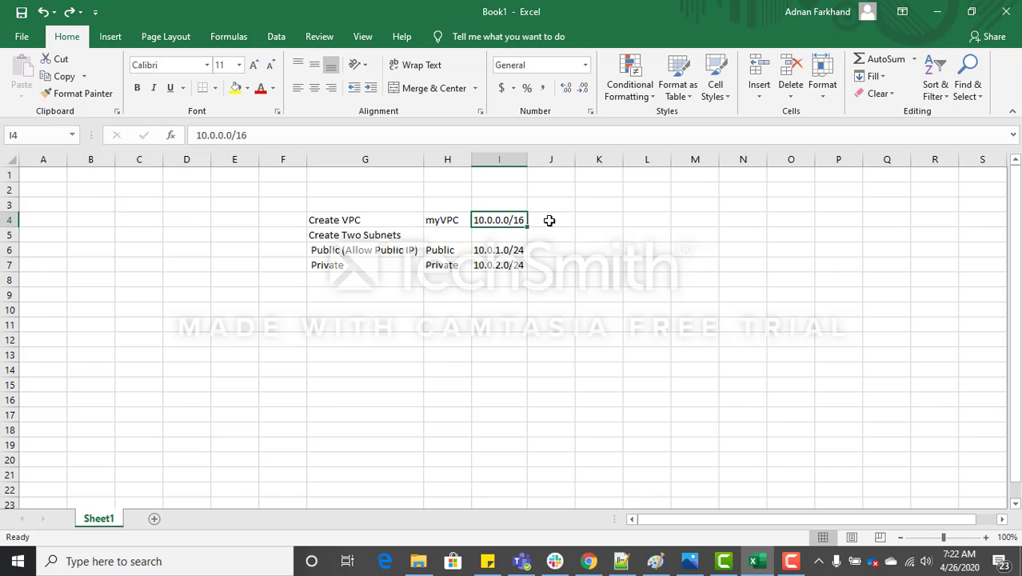
left_click(550, 220)
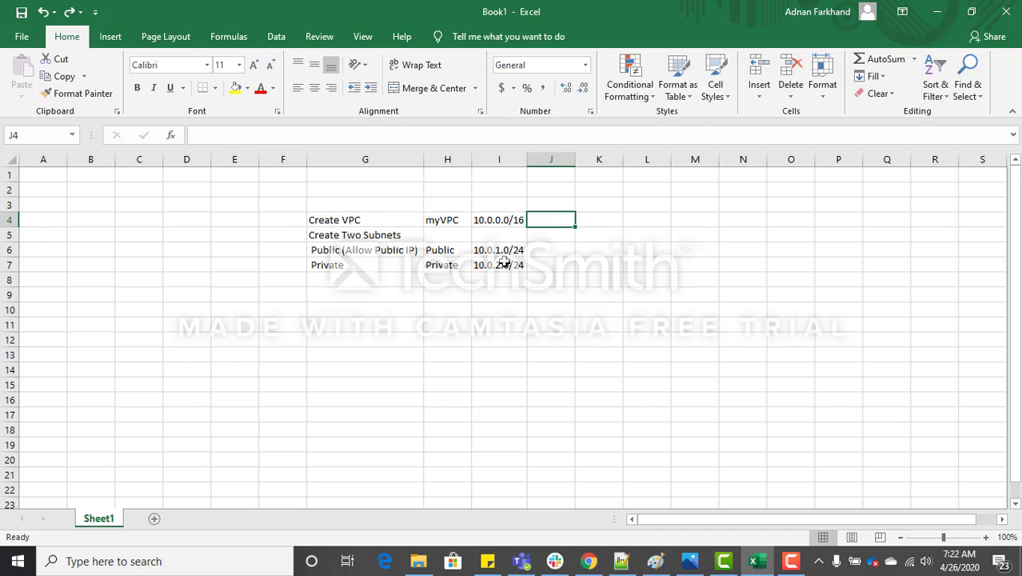
key("alt+Tab")
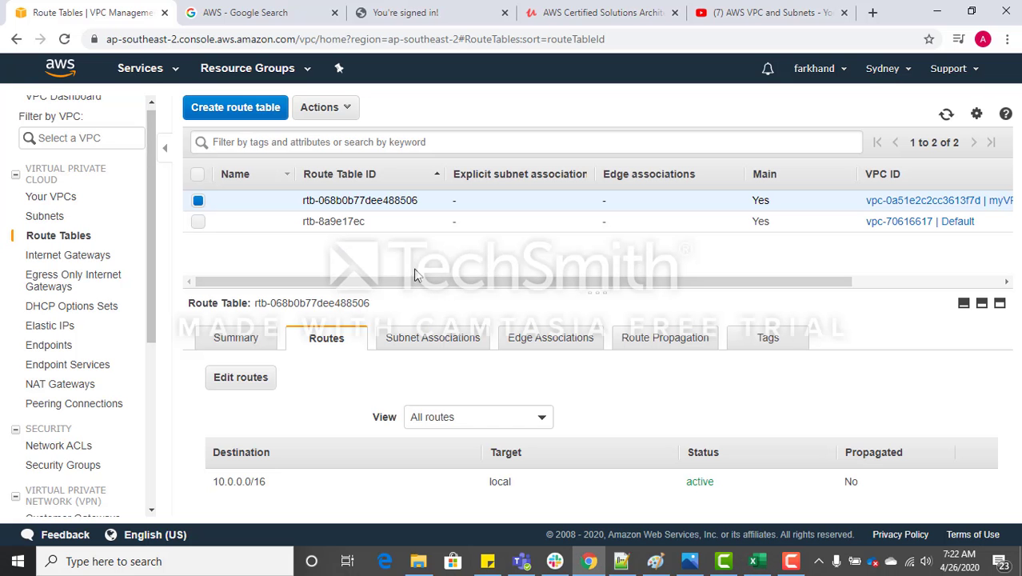
Switch to the Excel plan to compare the public and private subnet ranges with the VPC range, then return to Chrome.
key("alt+Tab")
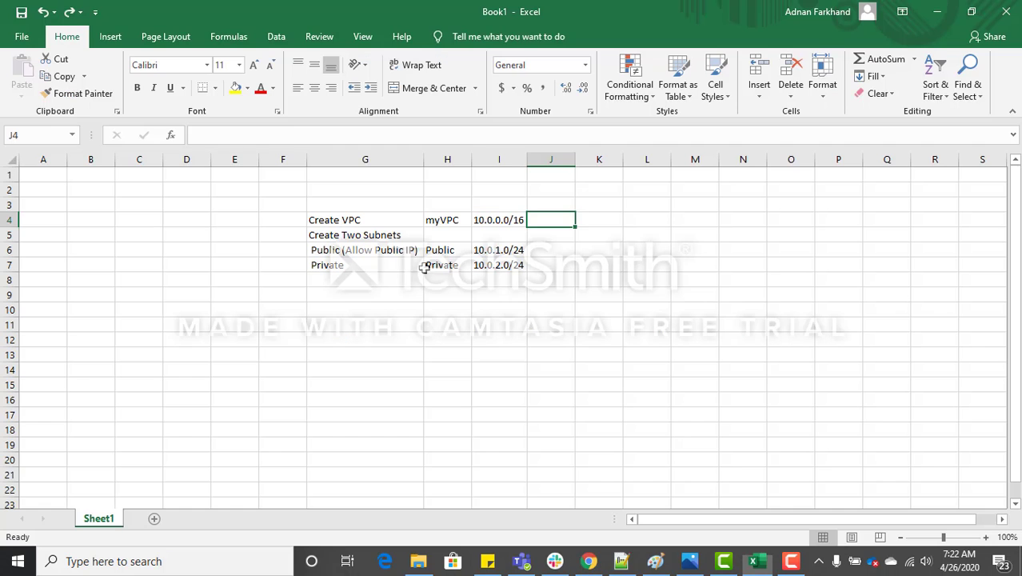
left_click(518, 250)
left_click(506, 265)
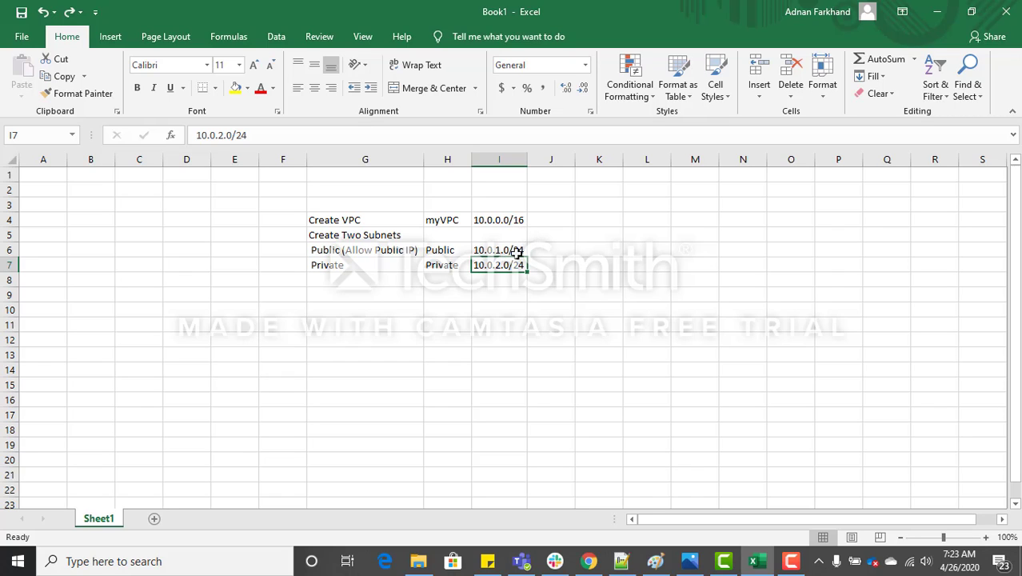
left_click(518, 226)
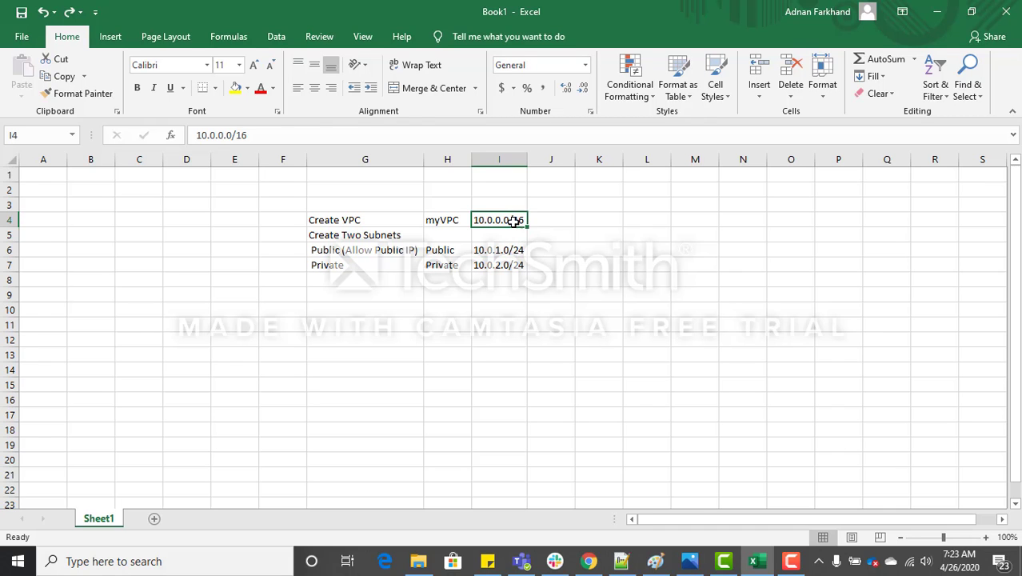
key("alt+Tab")
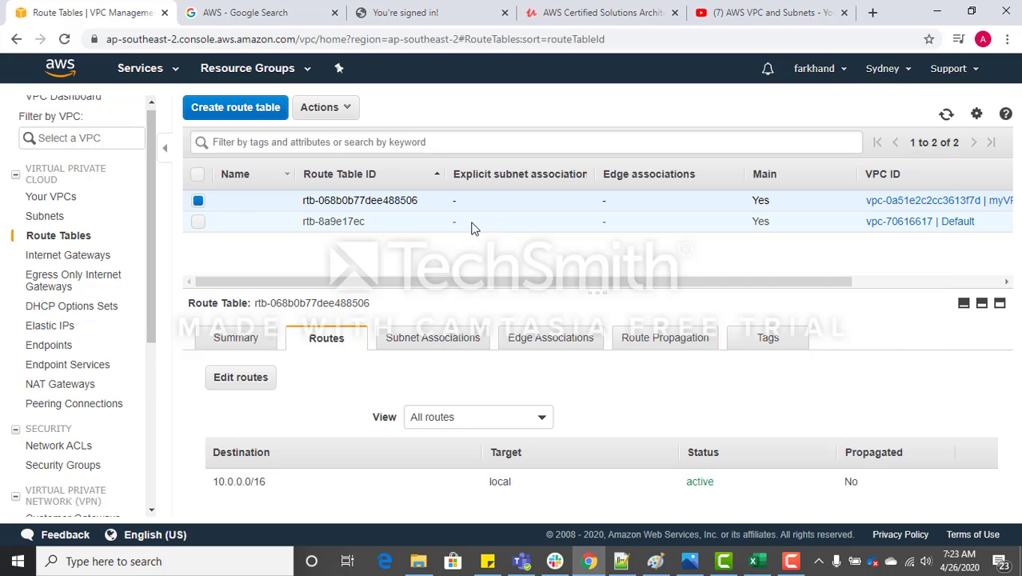
Examine the subnet associations of myVPC's main route table, including the subnets not explicitly associated with any table.
left_click(432, 340)
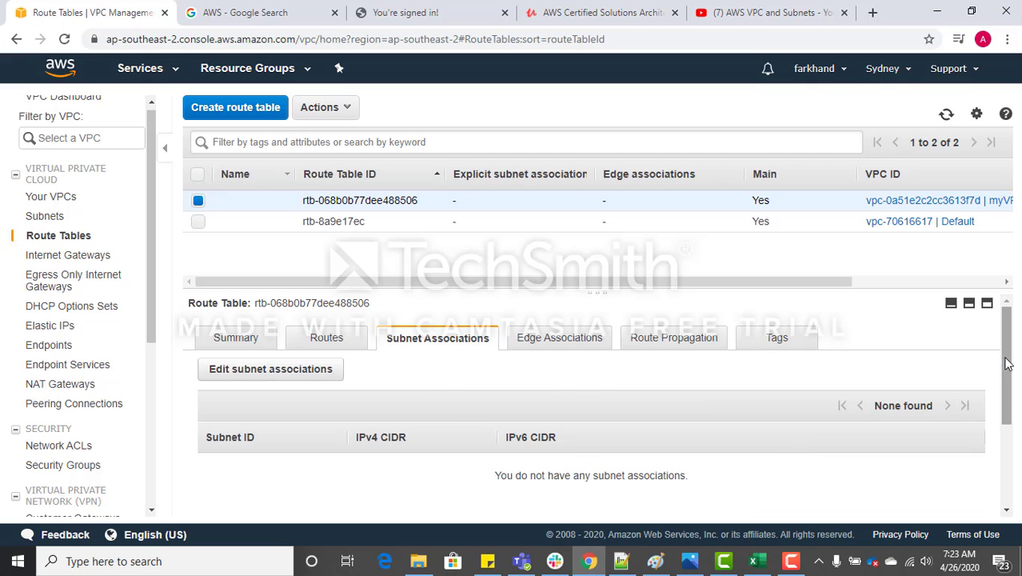
left_click_drag(1007, 362, 989, 449)
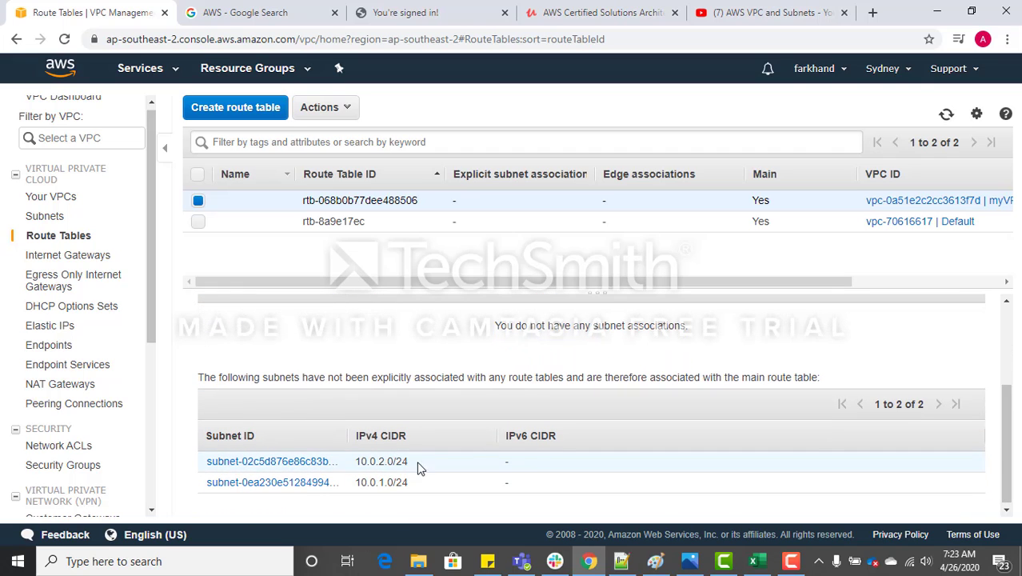
left_click_drag(1012, 467, 1011, 392)
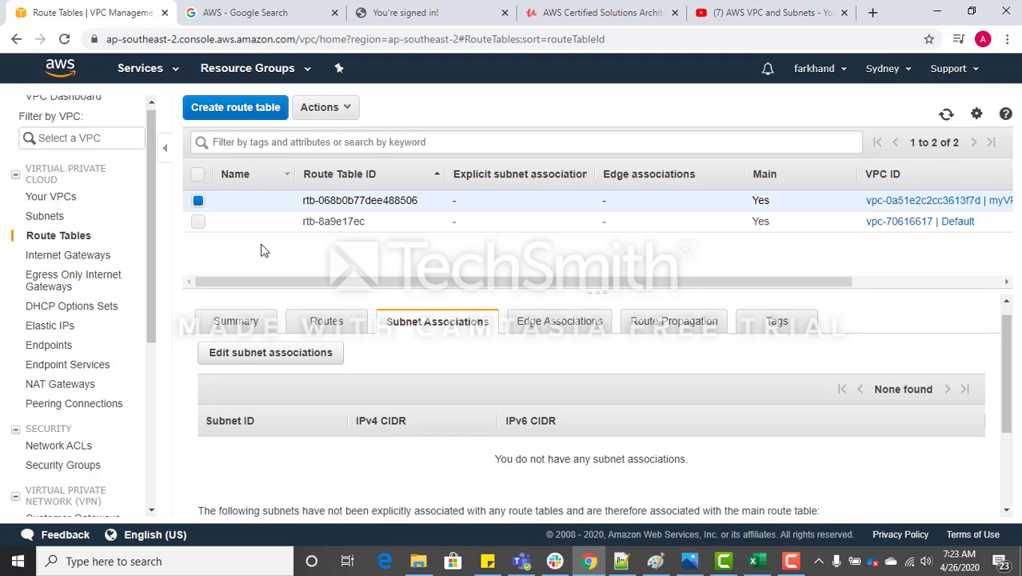
Create a route table with the name tag Public in the myVPC VPC.
left_click(257, 115)
left_click(309, 203)
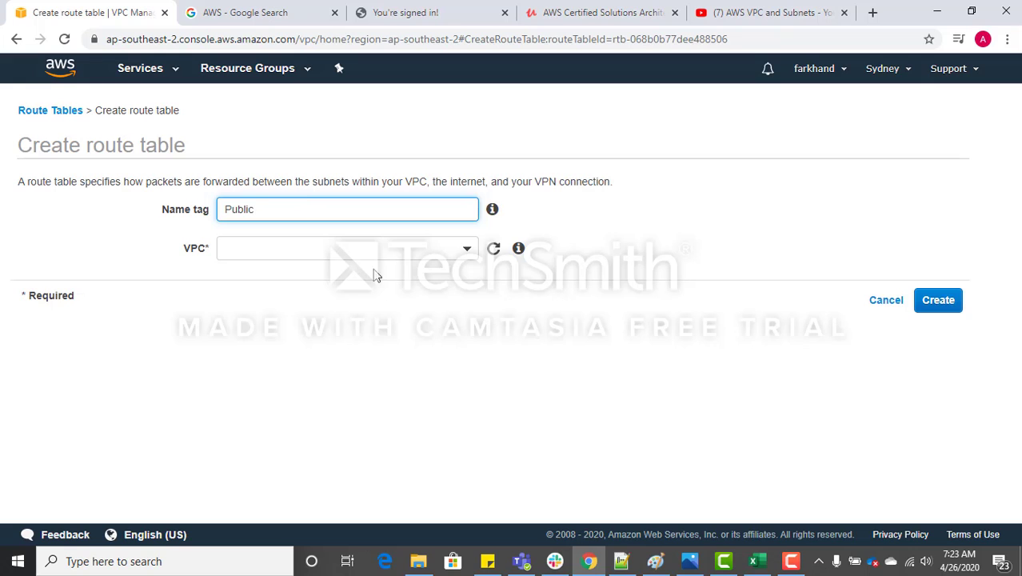
left_click(419, 256)
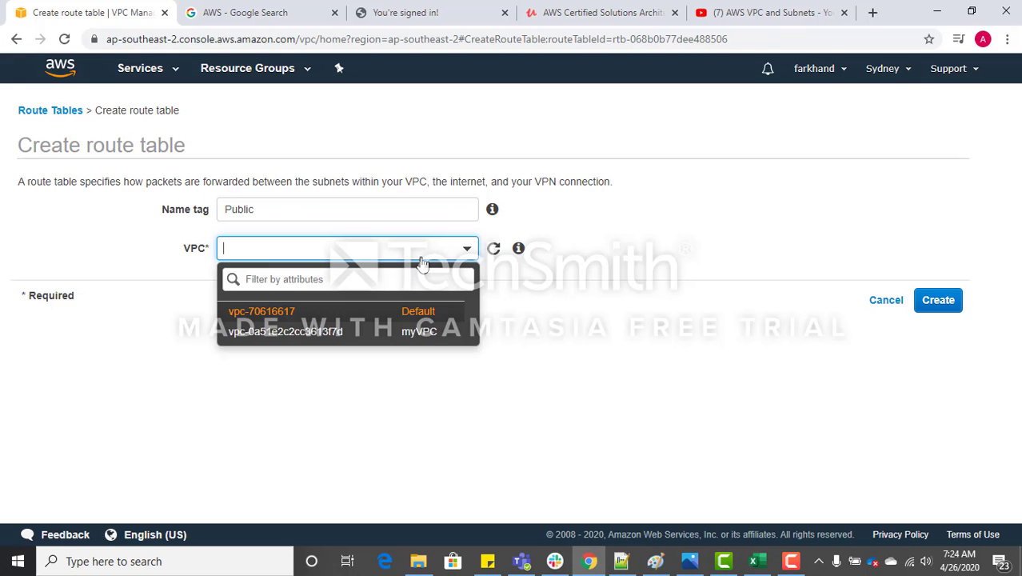
left_click(366, 334)
left_click(942, 302)
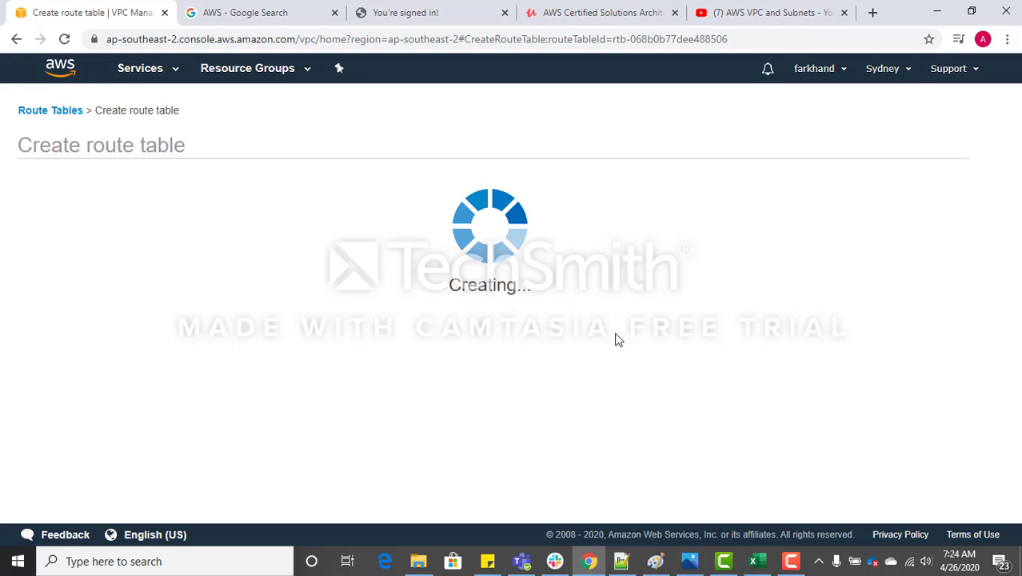
left_click(698, 279)
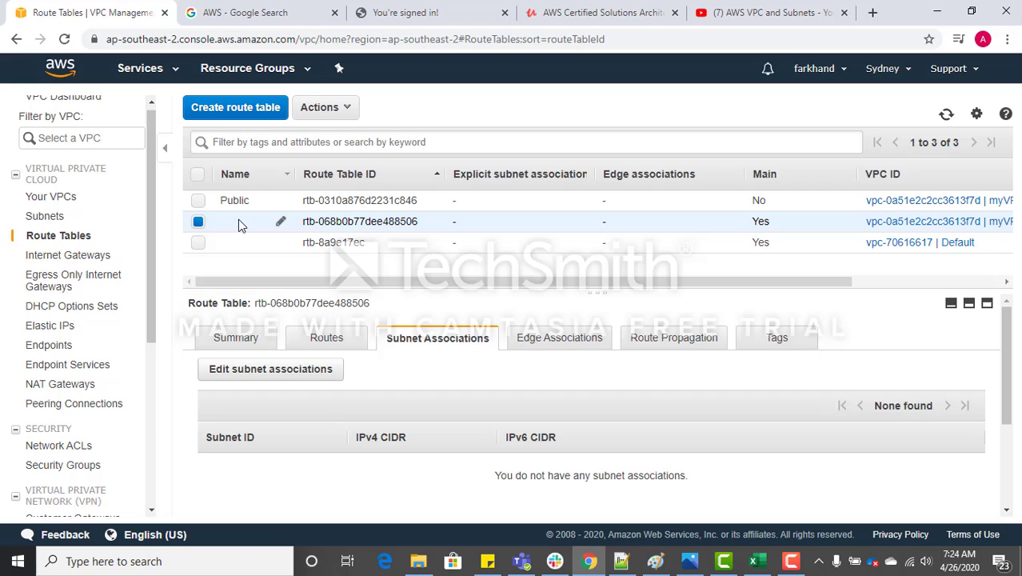
Name myVPC's main route table Private.
left_click(281, 220)
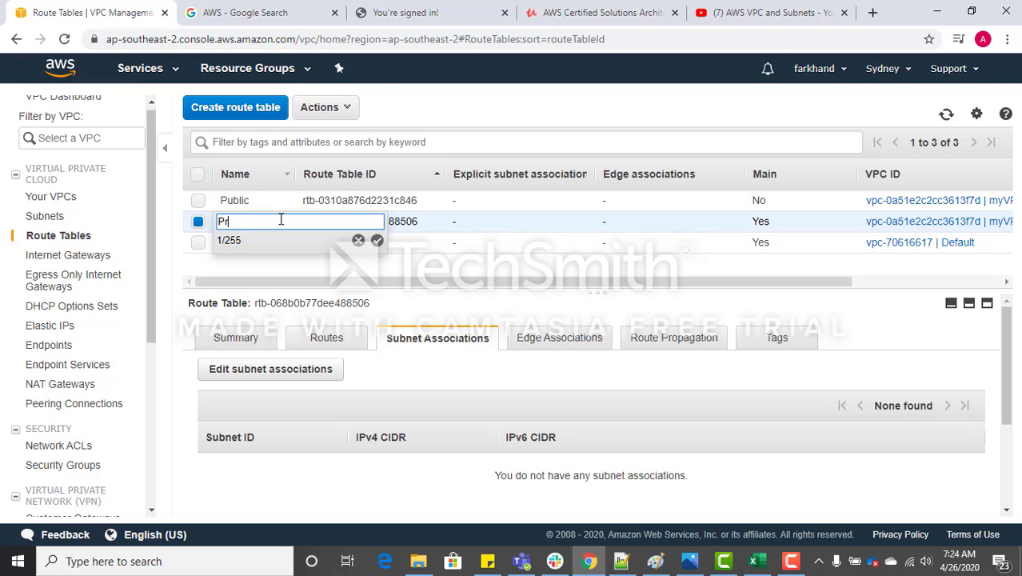
key("Return")
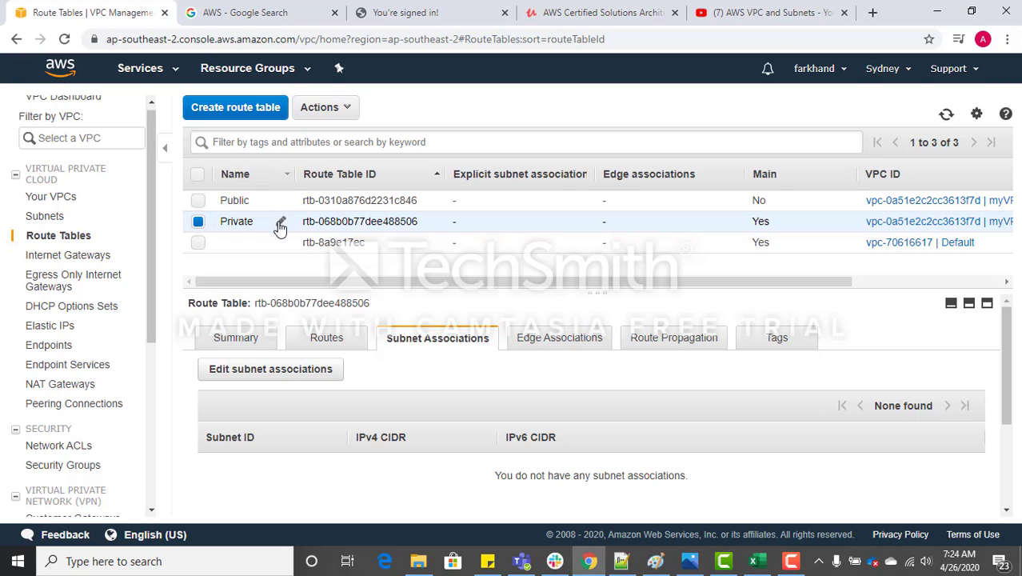
Compare the Main status of the Public and Private route tables, leaving only the Public one selected.
left_click(237, 207)
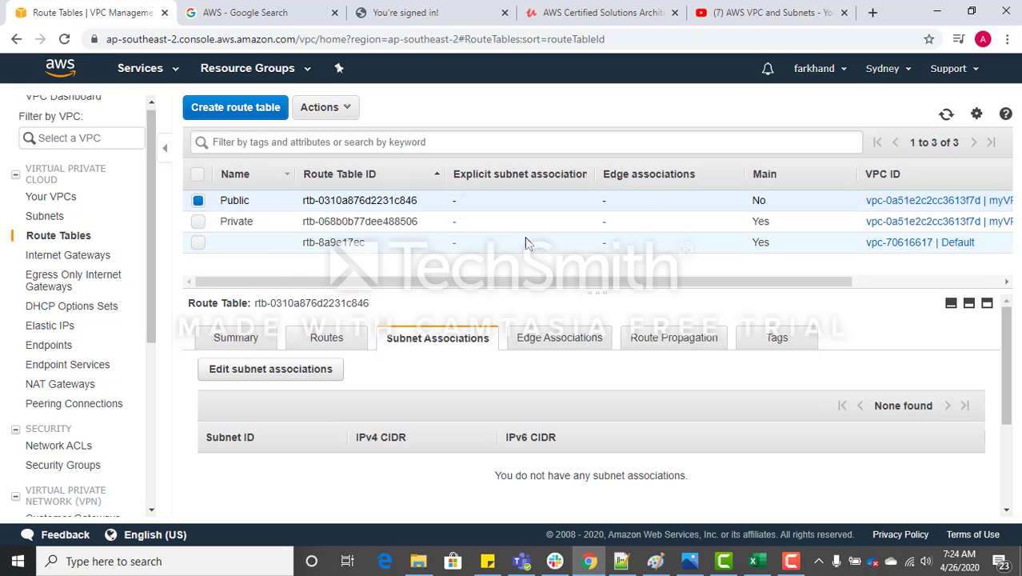
double_click(765, 221)
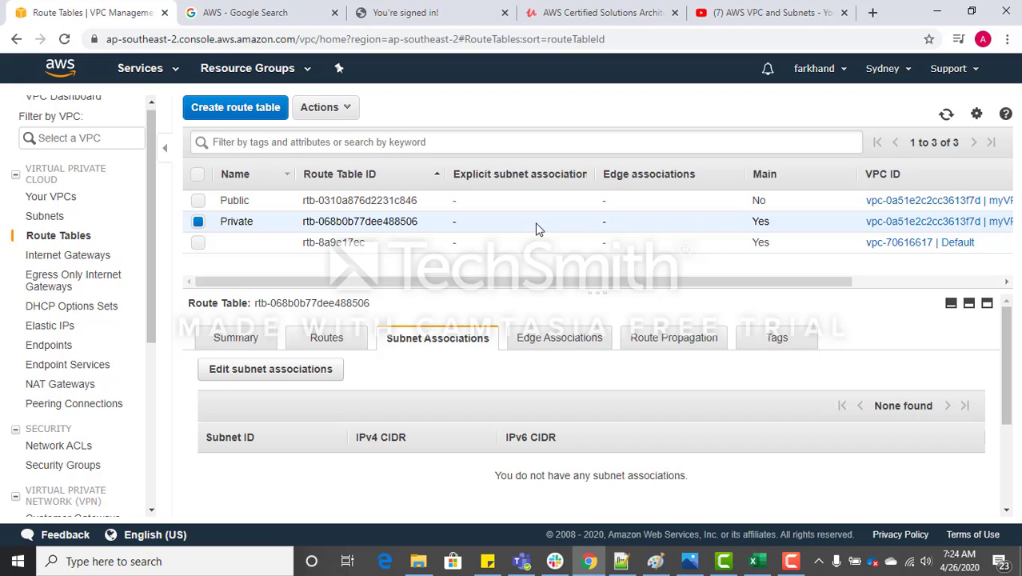
left_click(198, 200)
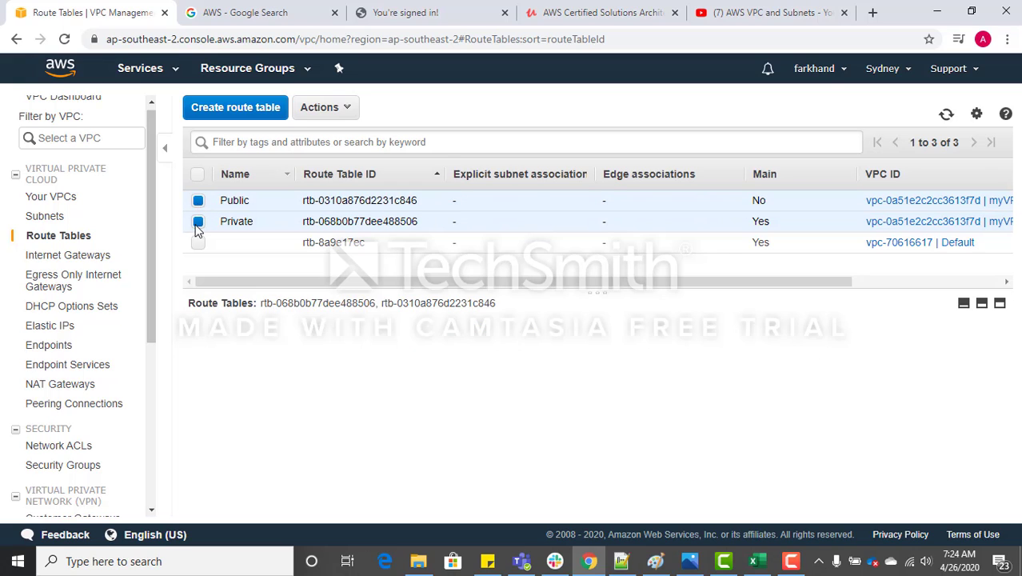
left_click(199, 222)
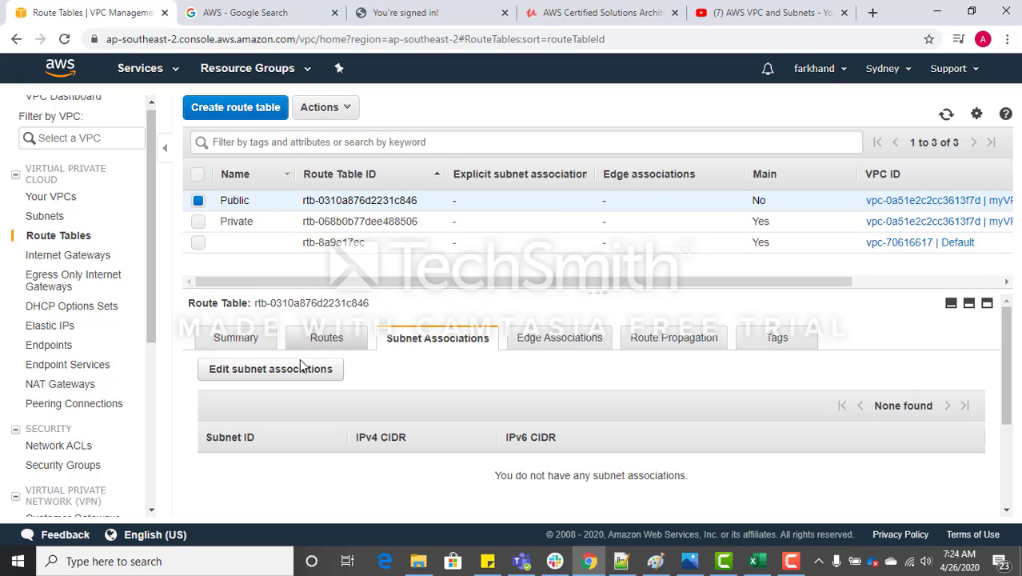
left_click(332, 337)
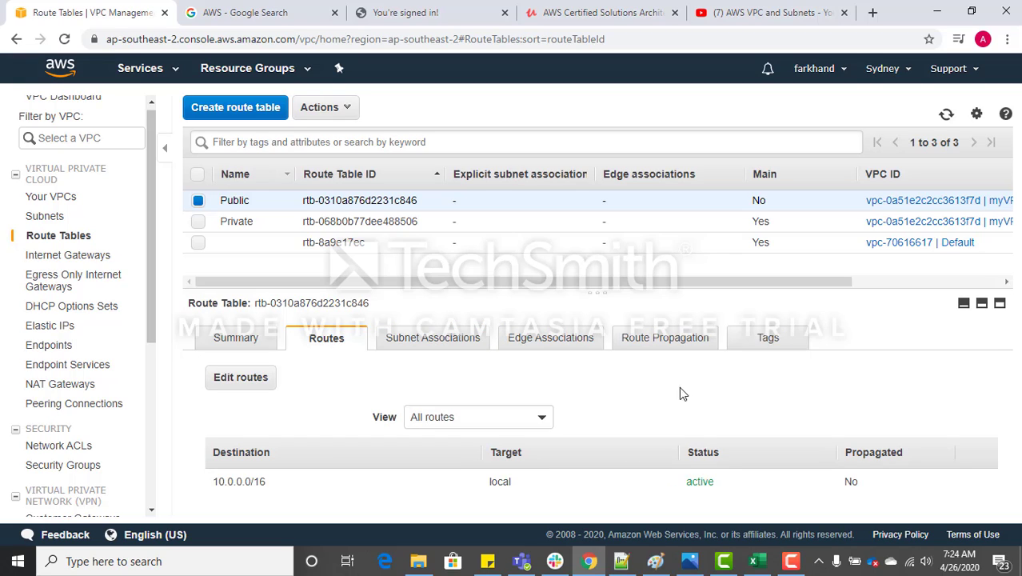
left_click(247, 382)
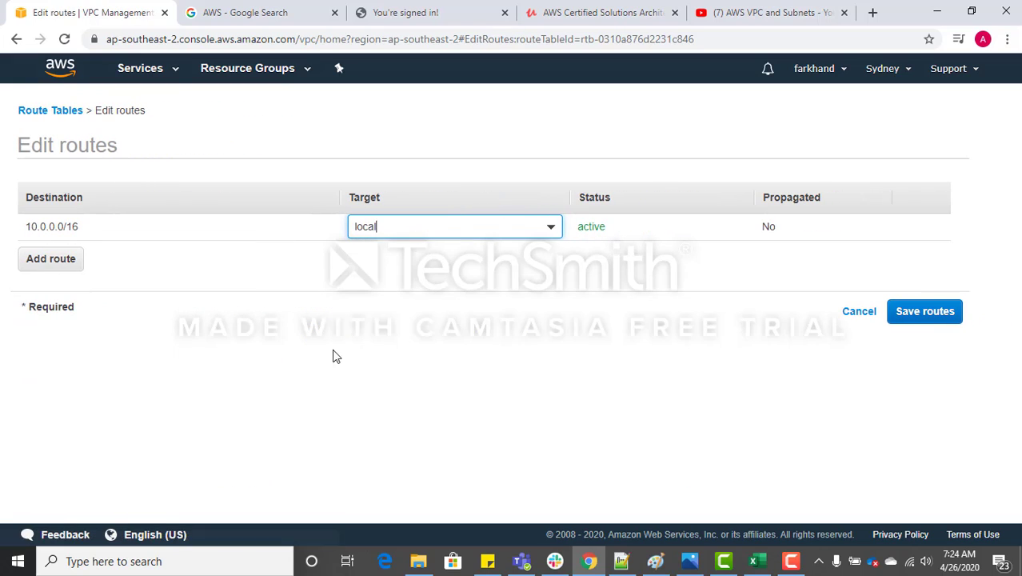
left_click(853, 317)
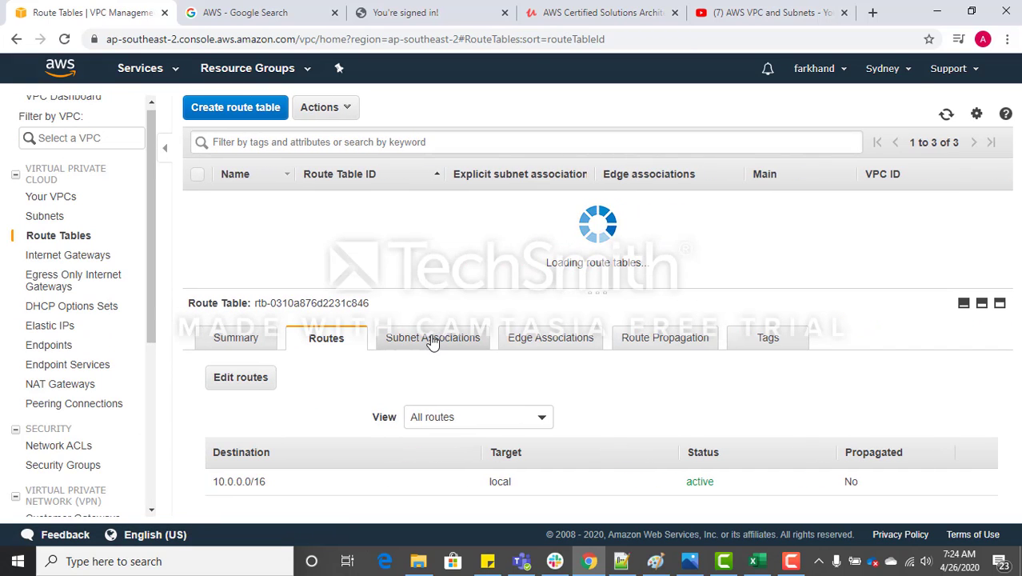
Associate the Public subnet (10.0.1.0/24) with the Public route table and save the association.
left_click(432, 339)
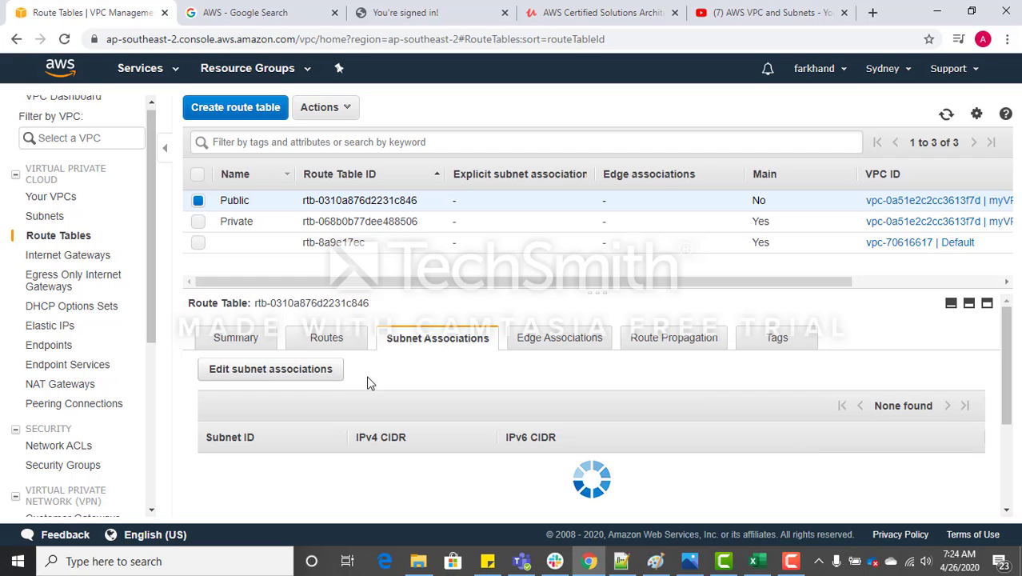
left_click_drag(1002, 363, 1005, 401)
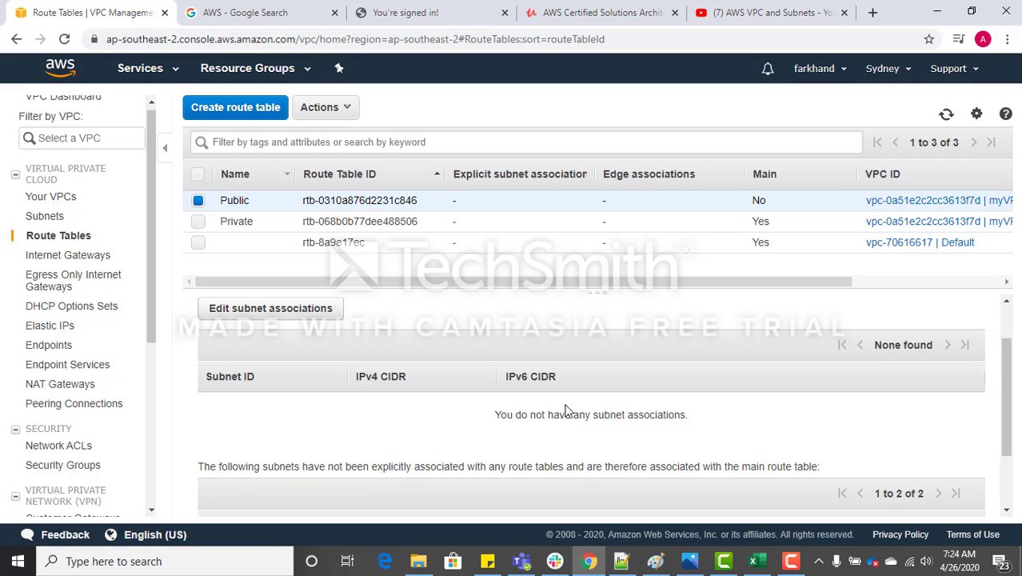
left_click(271, 310)
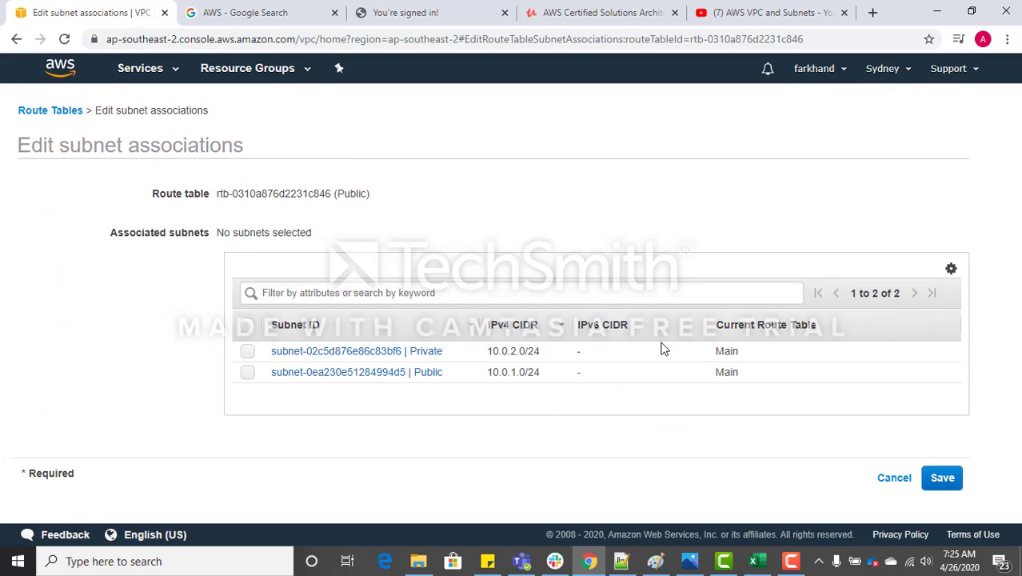
left_click(247, 373)
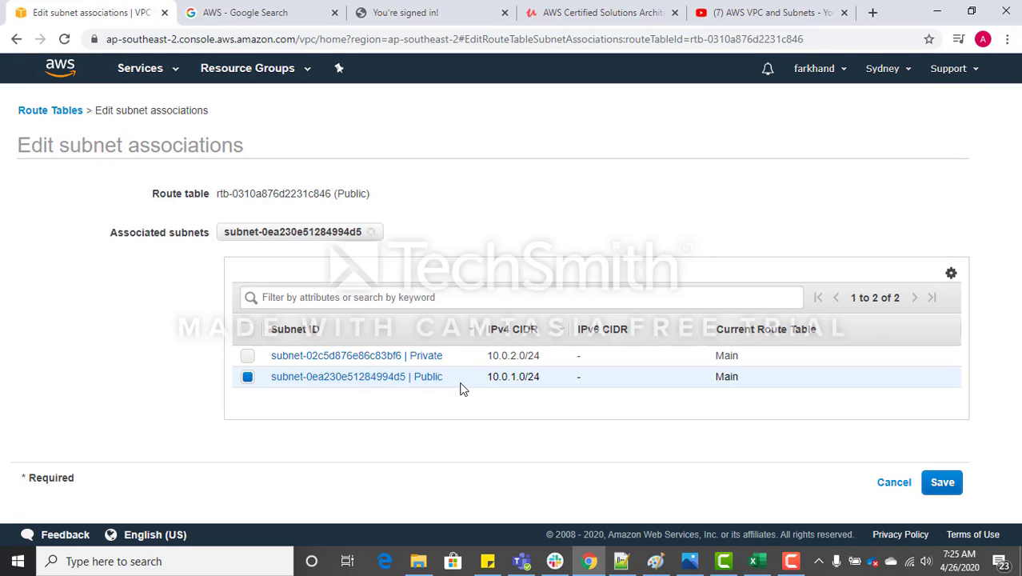
left_click(950, 486)
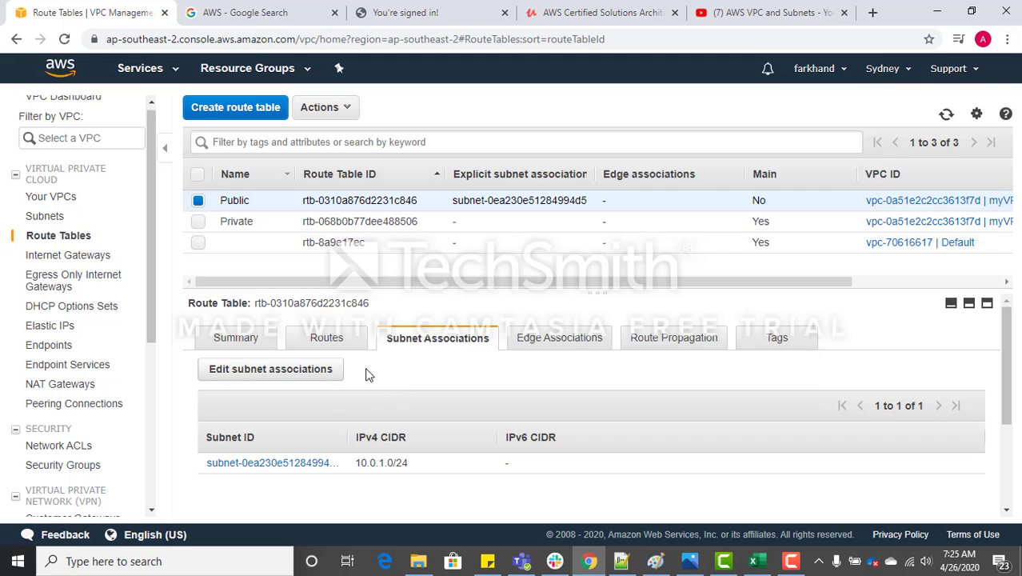
Add a route to the Public route table with destination 0.0.0.0/0 and the internet gateway myInternetGateway as target, and save it.
left_click(335, 343)
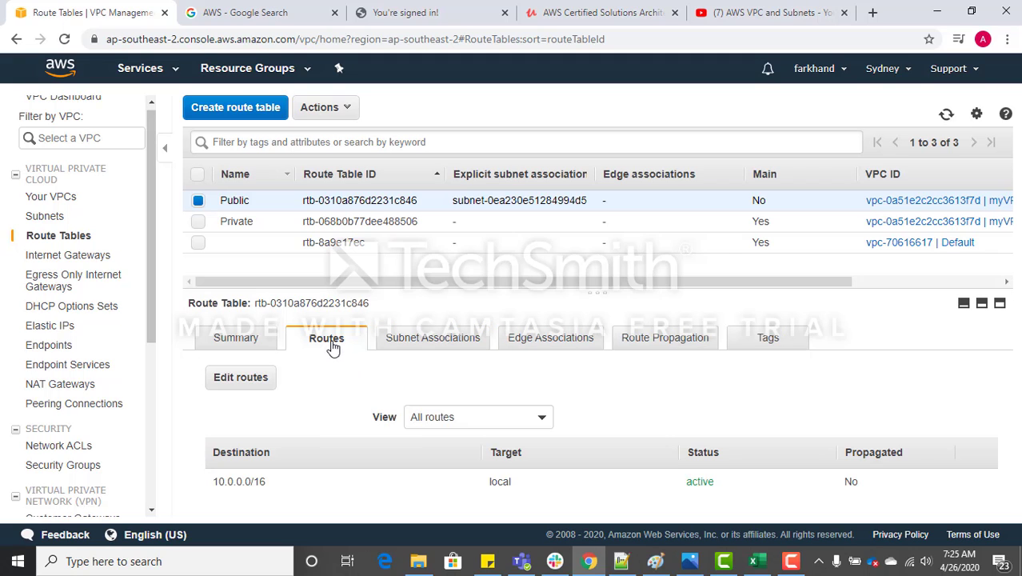
left_click(240, 376)
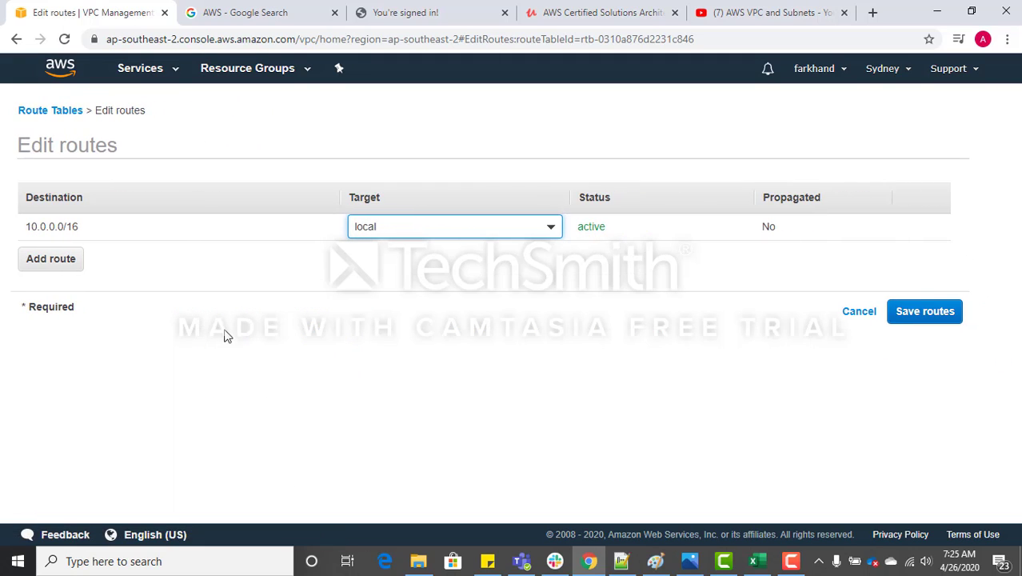
left_click(48, 264)
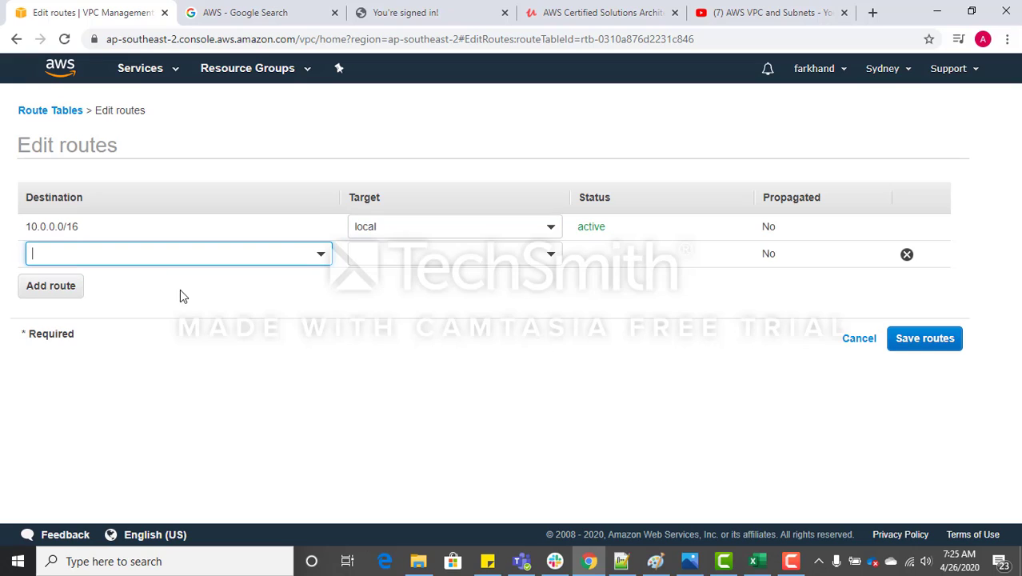
left_click(293, 253)
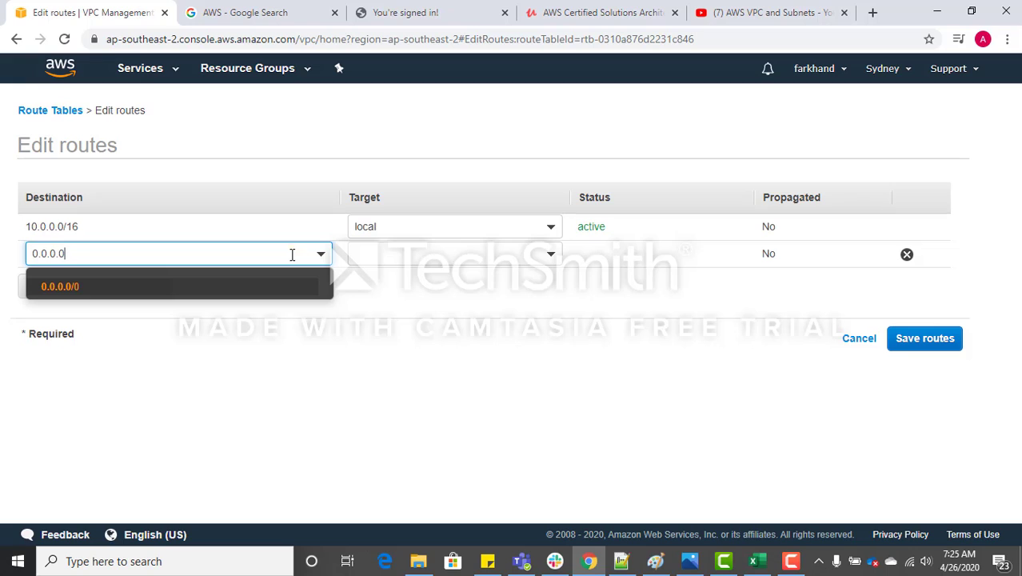
left_click(251, 286)
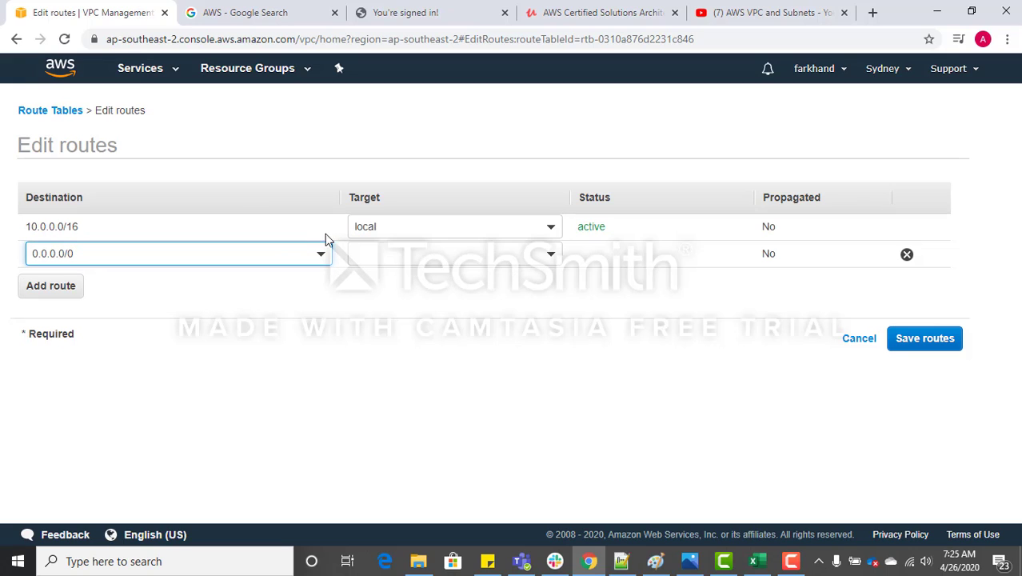
left_click(550, 261)
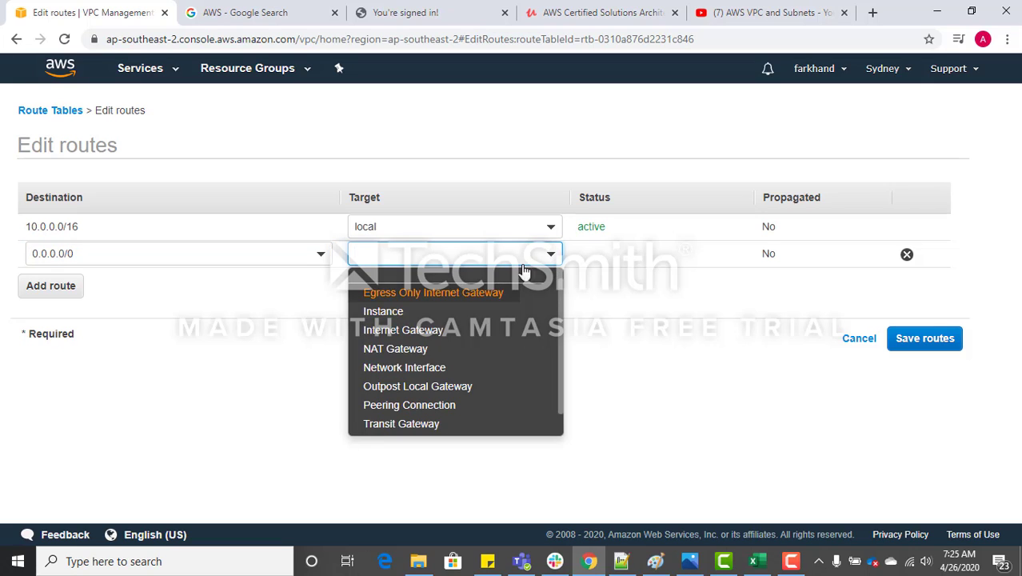
left_click(406, 331)
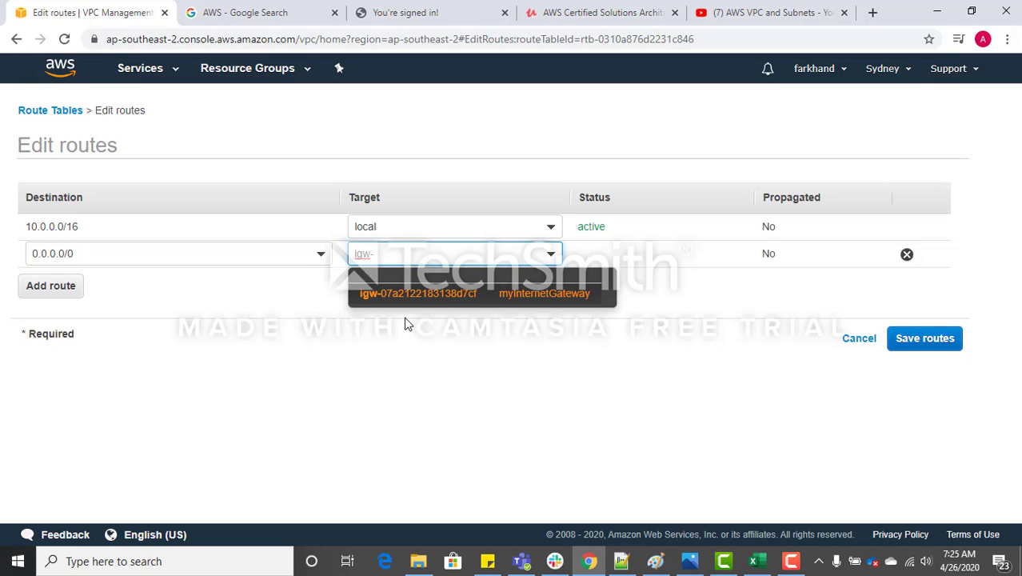
left_click(536, 302)
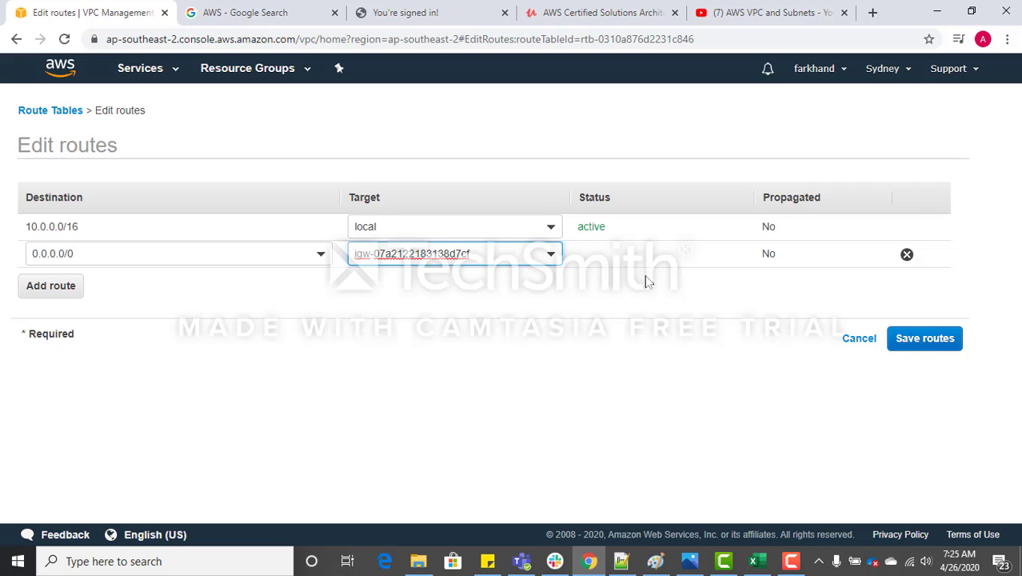
left_click(947, 345)
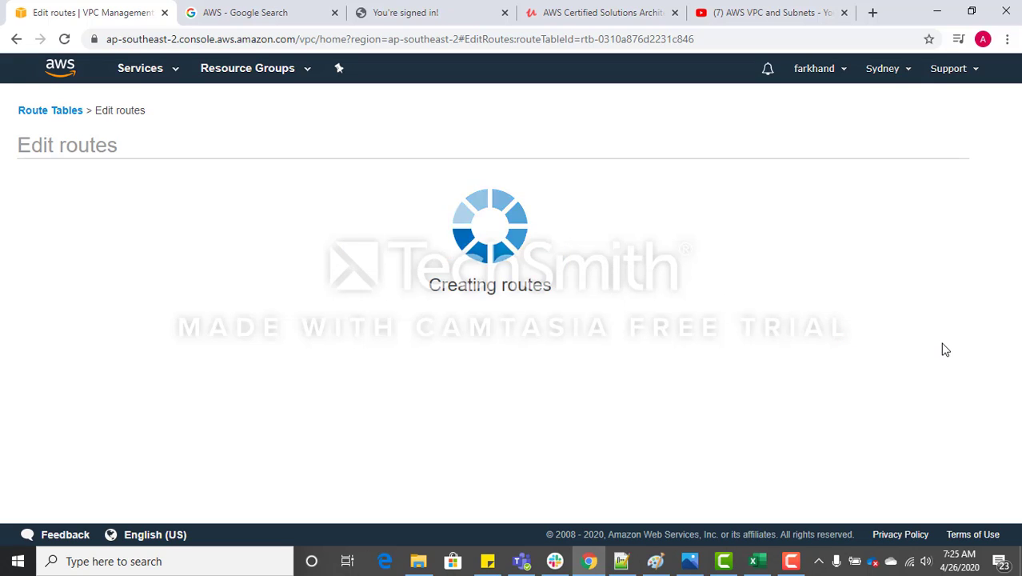
left_click(710, 240)
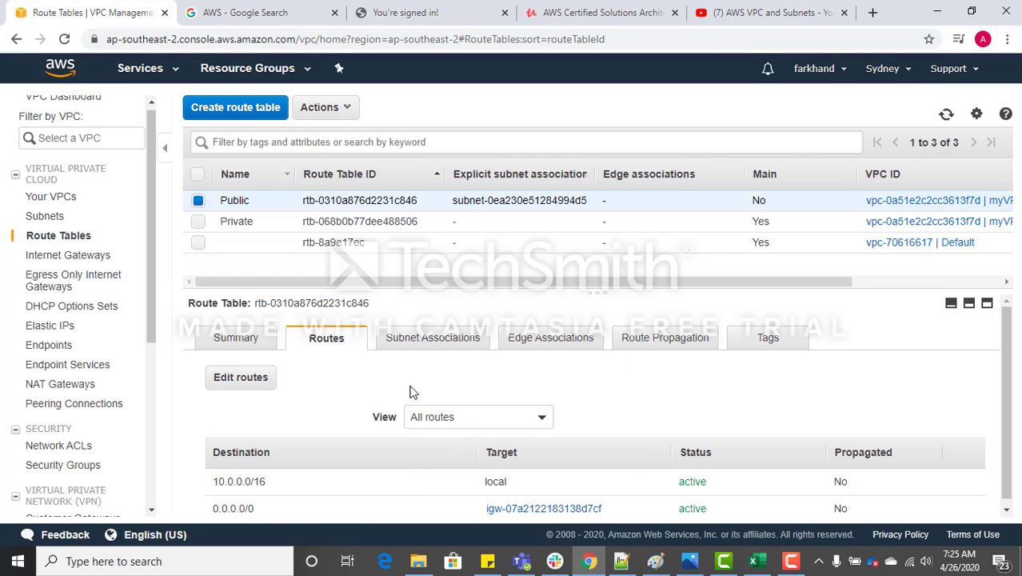
Compare the routes and subnet associations of the Public and Private route tables.
left_click(427, 344)
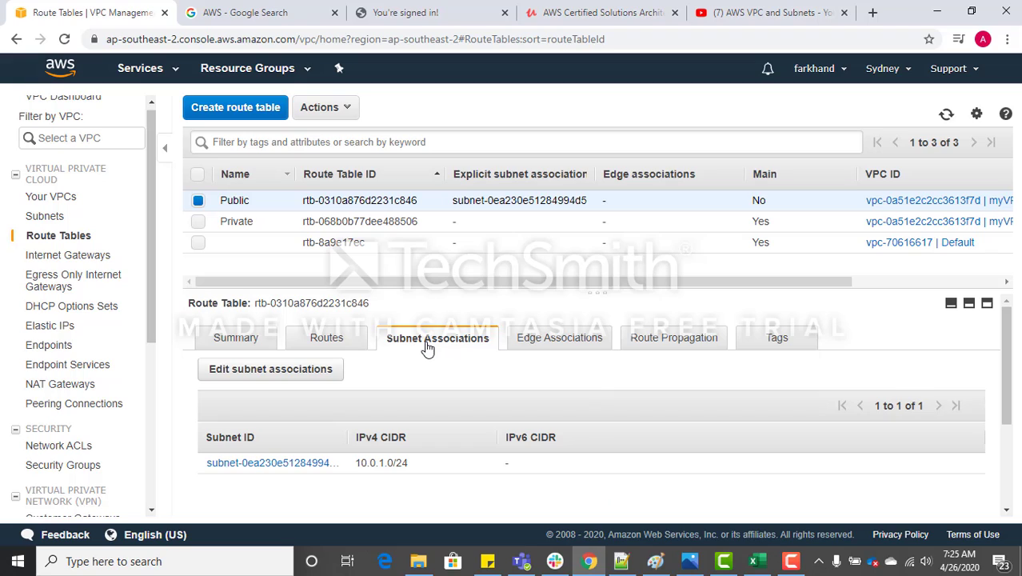
left_click(324, 346)
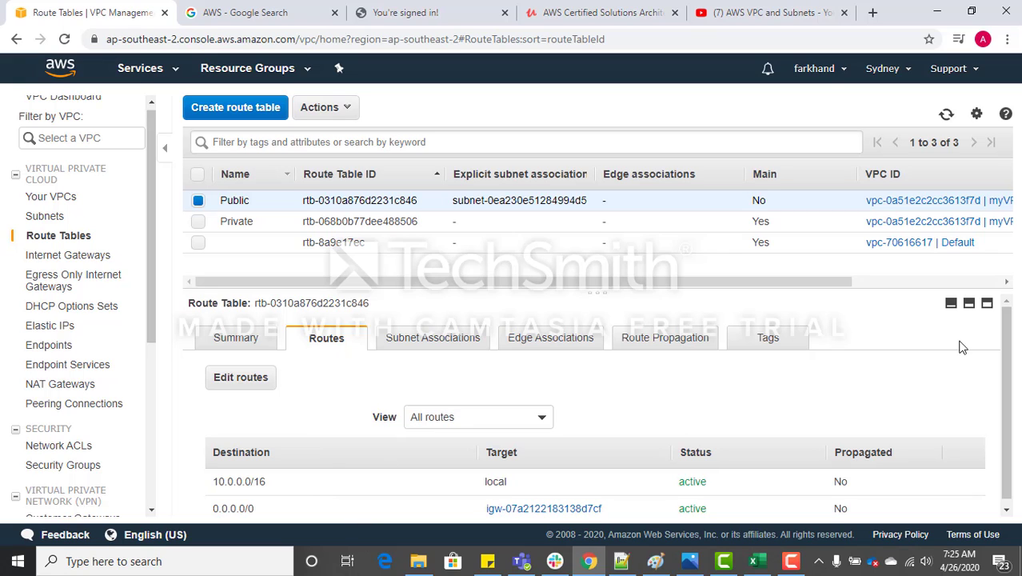
scroll(1014, 352, "down", 1)
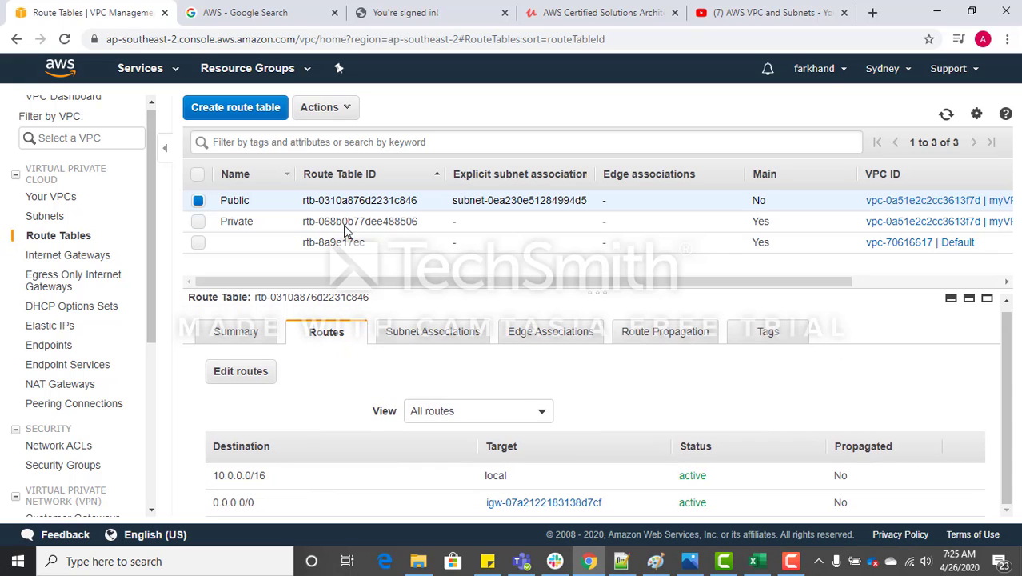
left_click(276, 222)
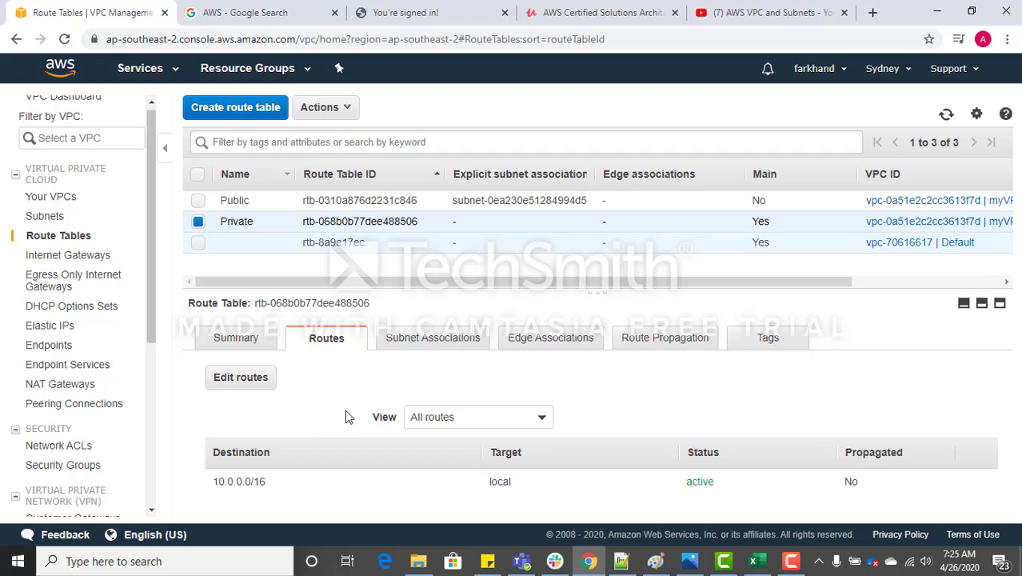
left_click(423, 345)
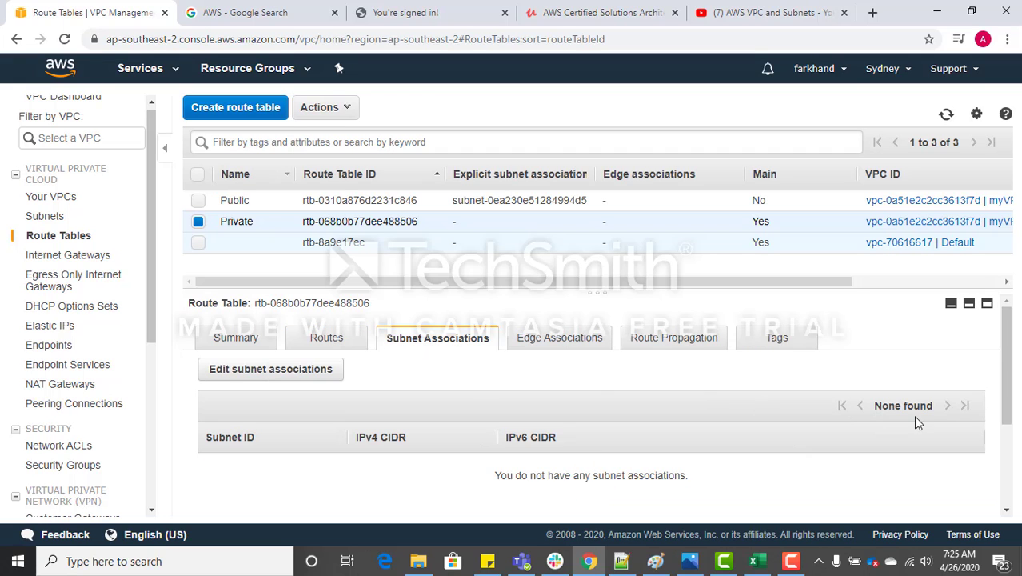
left_click_drag(1008, 390, 995, 462)
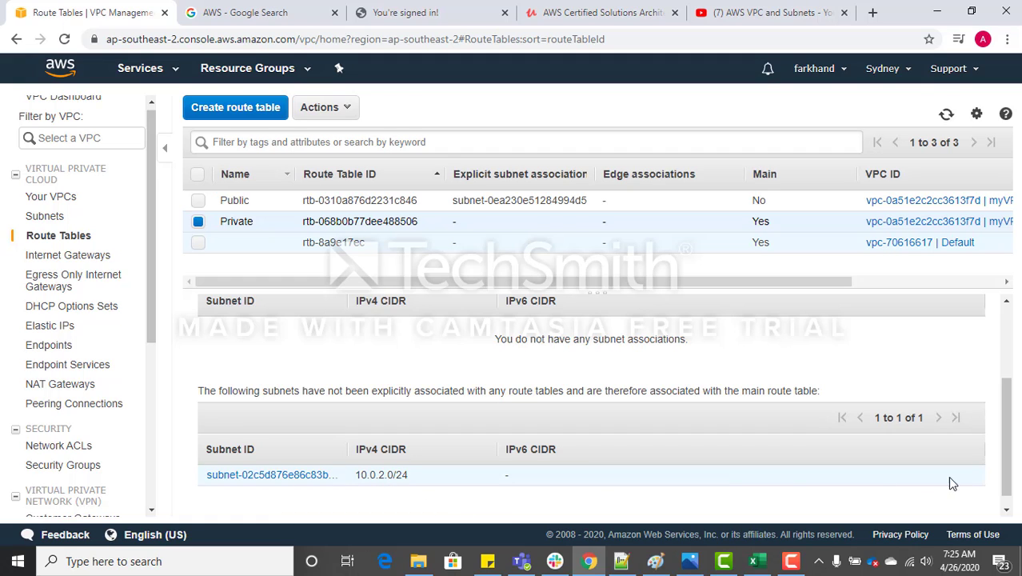
scroll(1009, 472, "up", 3)
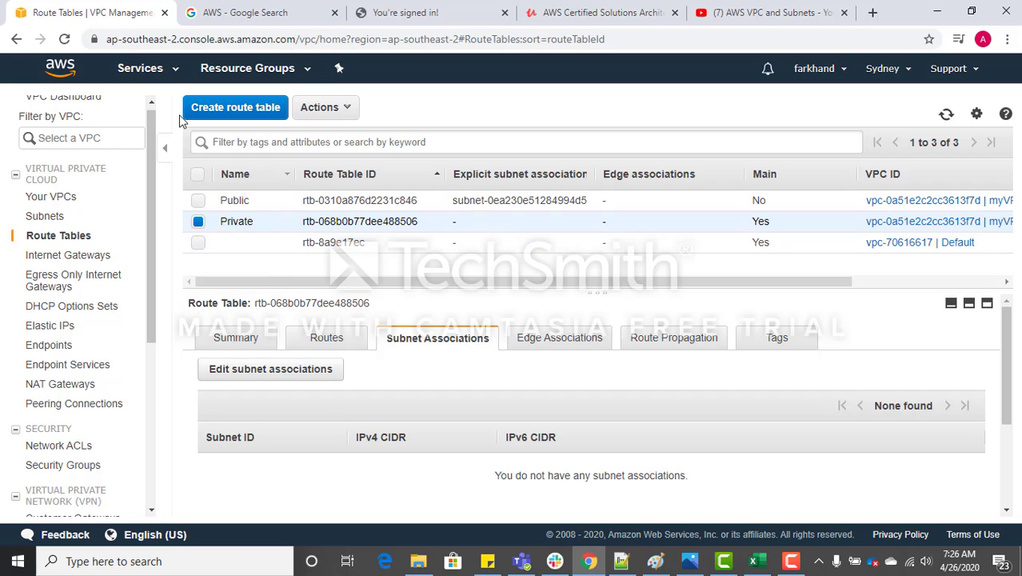
Open EC2 and start launching an instance from the Microsoft Windows Server 2019 Base image.
left_click(175, 70)
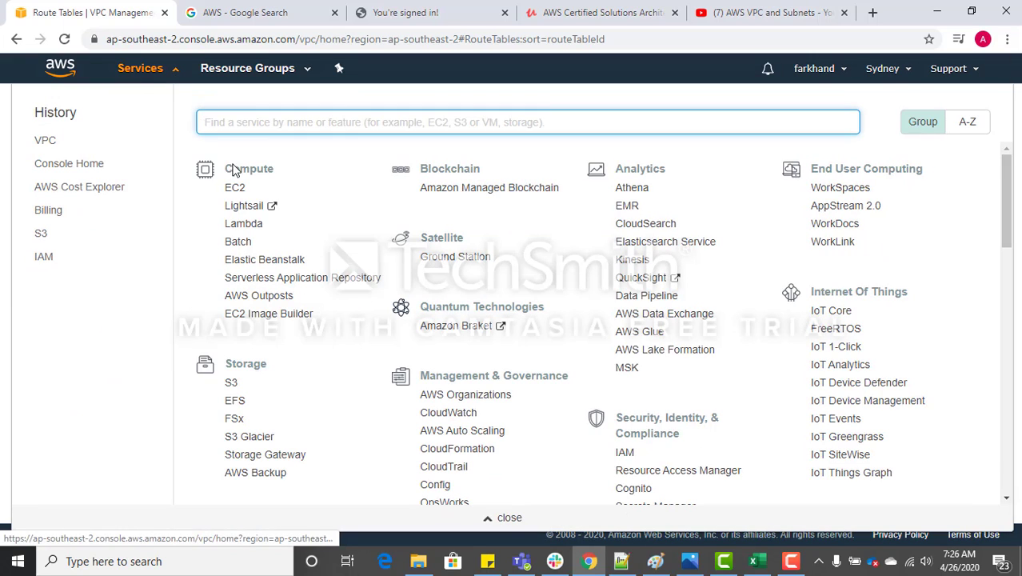
left_click(239, 192)
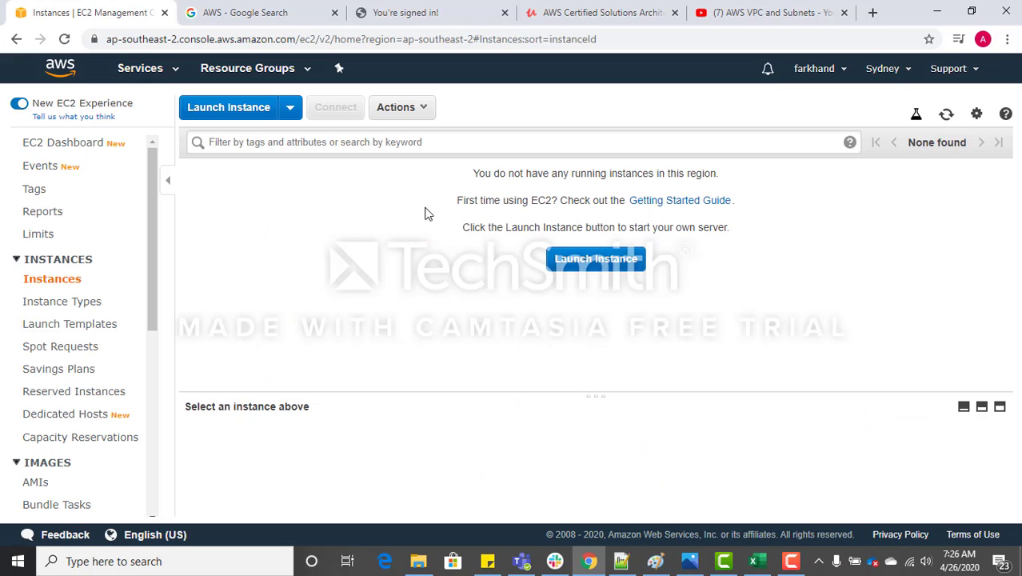
left_click(596, 262)
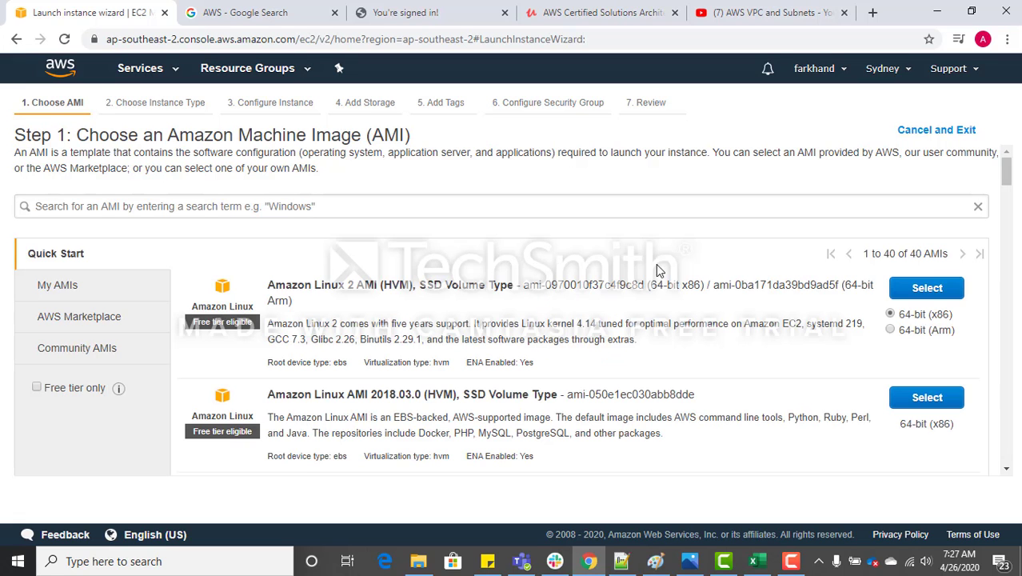
left_click_drag(1009, 184, 1010, 242)
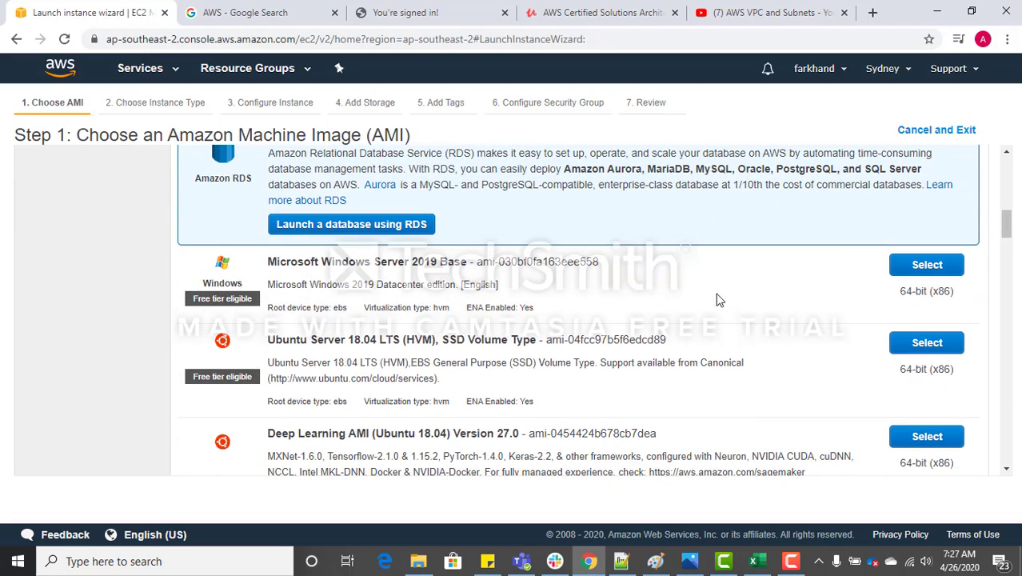
left_click(929, 266)
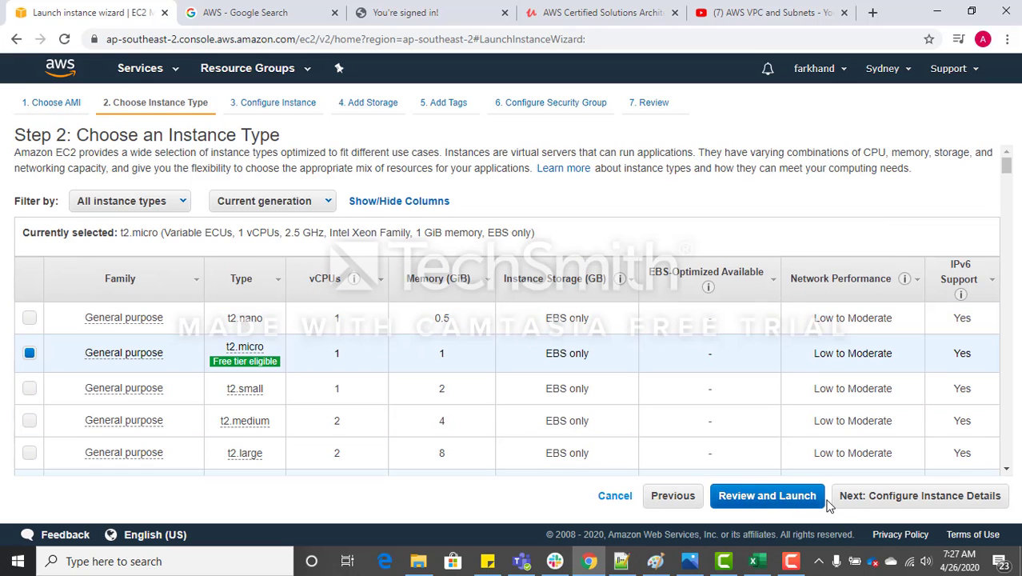
Accept the t2.micro type and set the instance's network to myVPC and its subnet to Public, keeping the subnet's public IP setting.
left_click(894, 500)
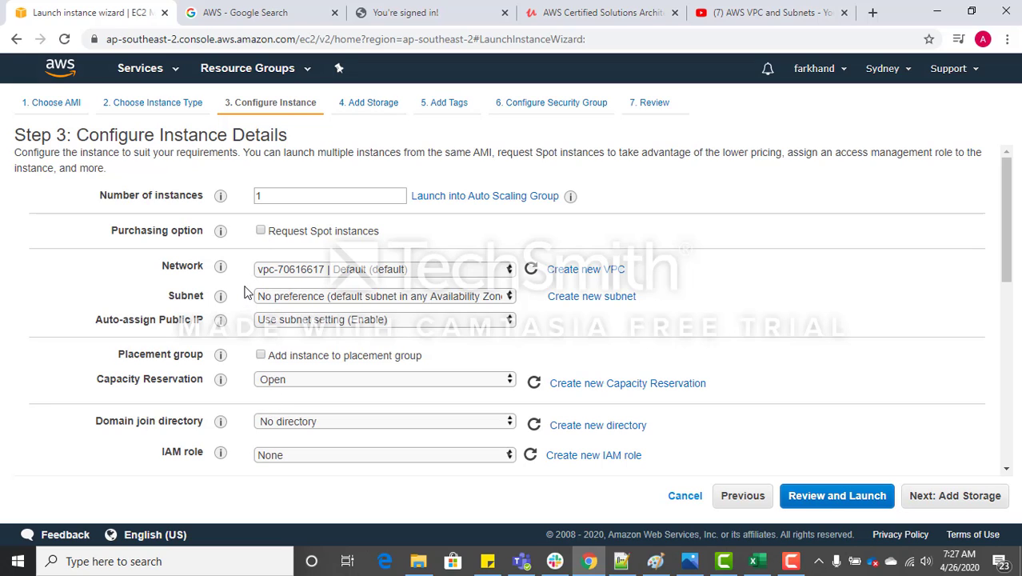
left_click(496, 277)
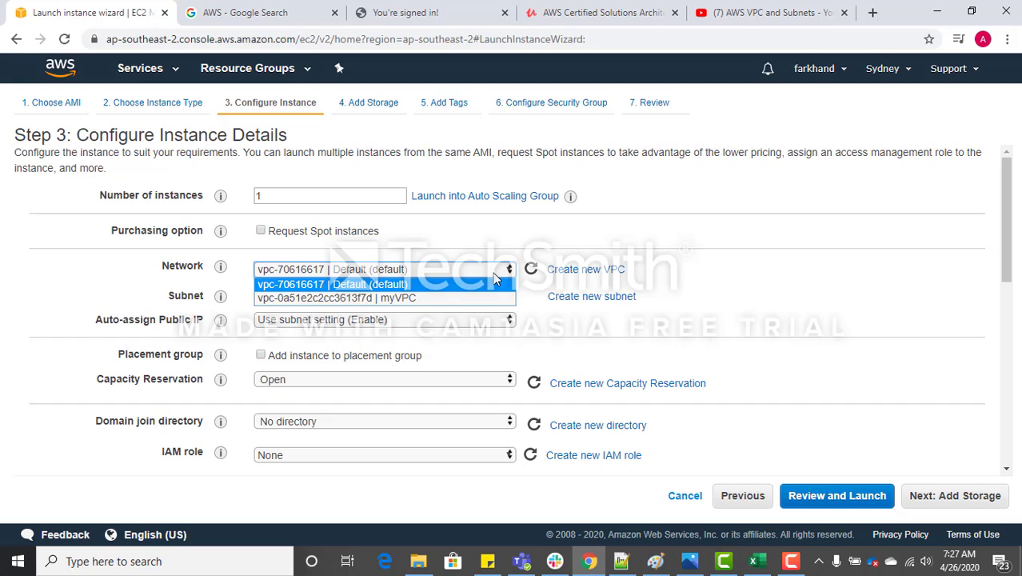
left_click(400, 299)
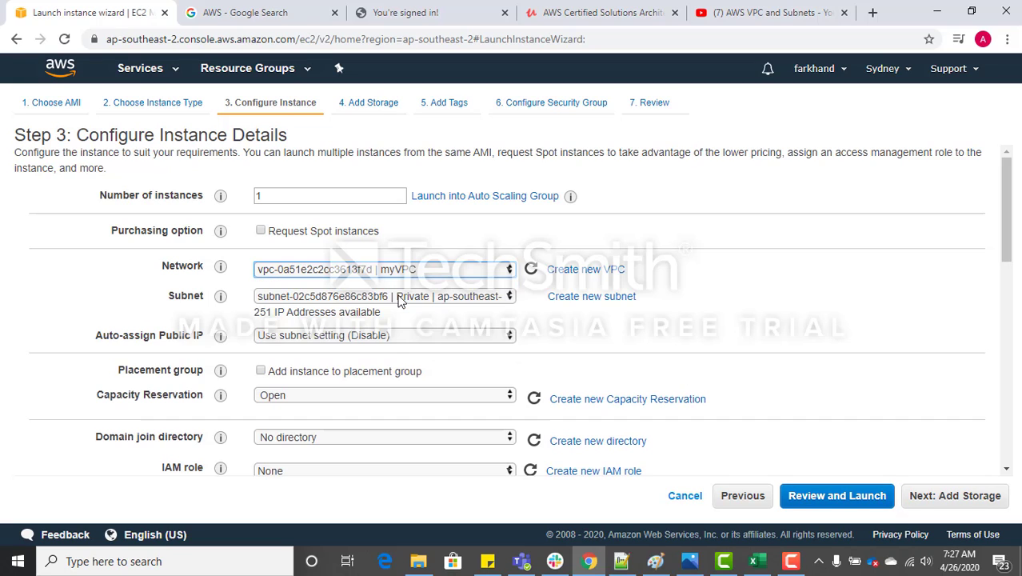
left_click(469, 301)
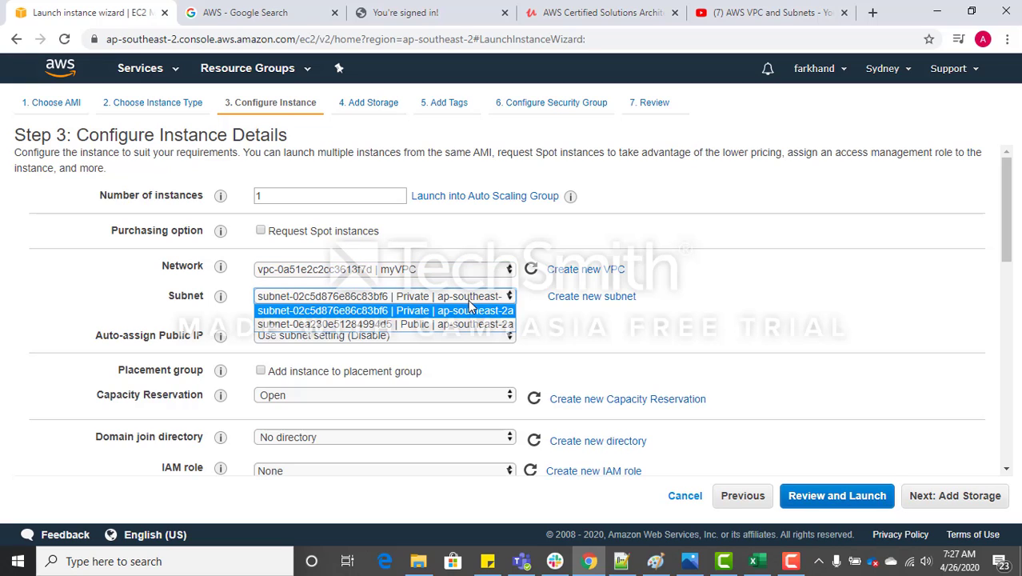
left_click(422, 325)
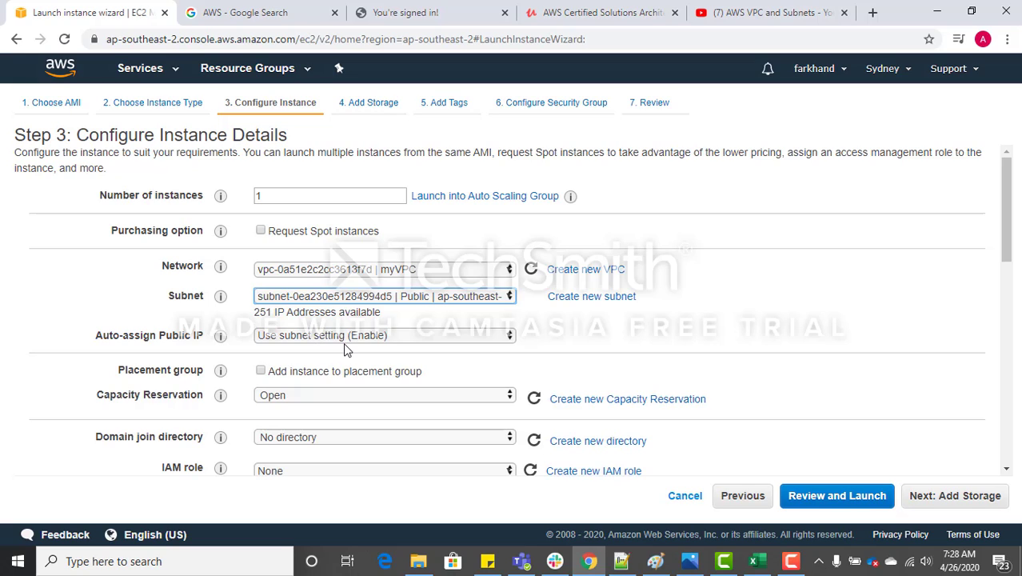
left_click(500, 340)
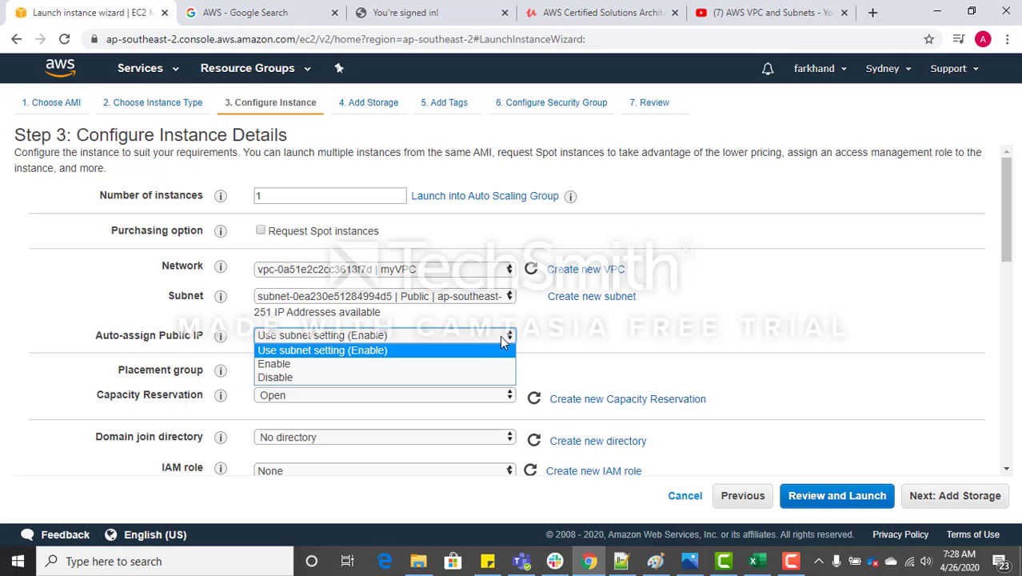
left_click(502, 337)
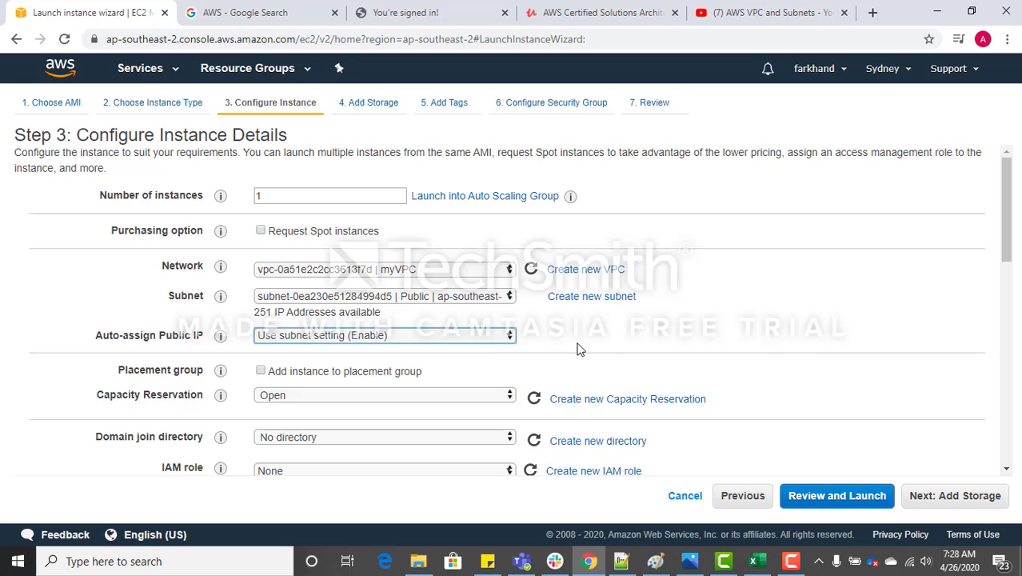
Accept the default storage and add an instance tag with key Purpose and value "Front end Servver".
left_click(950, 502)
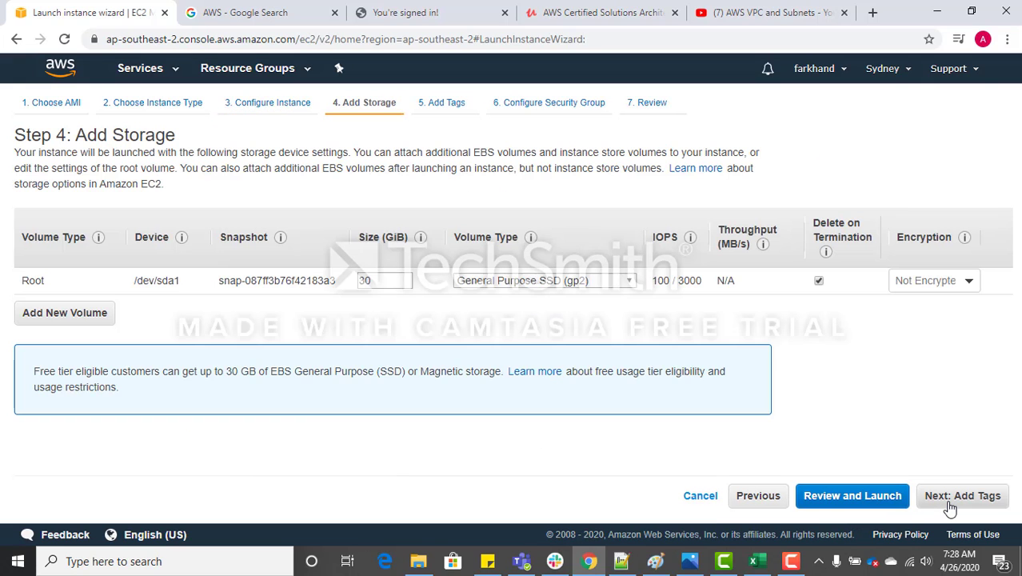
left_click(951, 502)
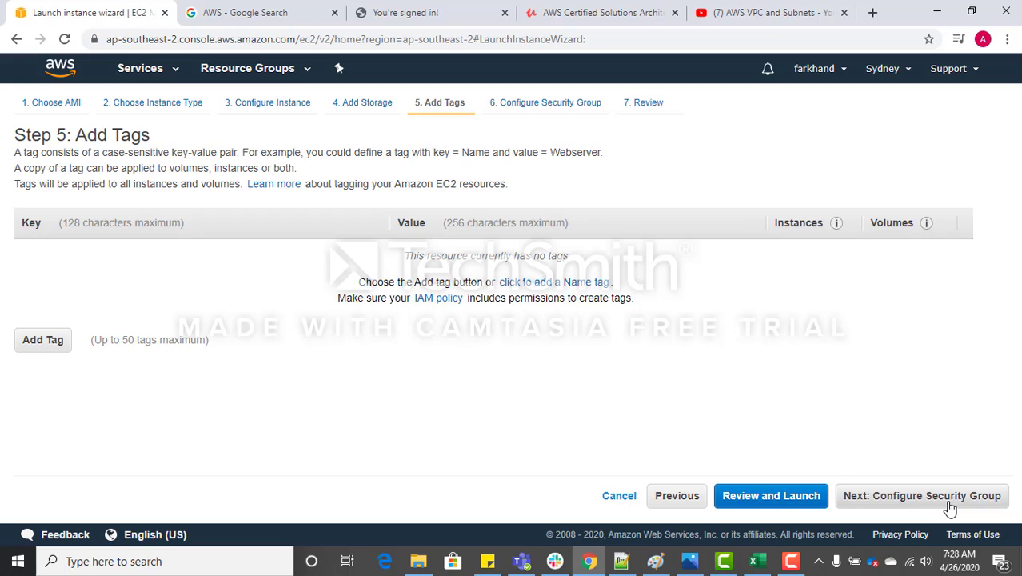
left_click(18, 347)
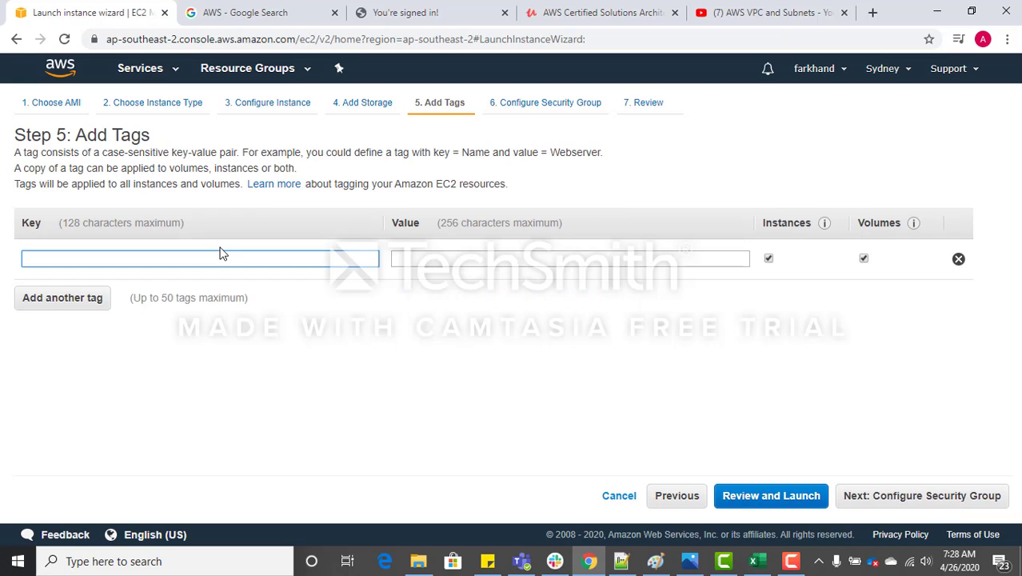
type("P")
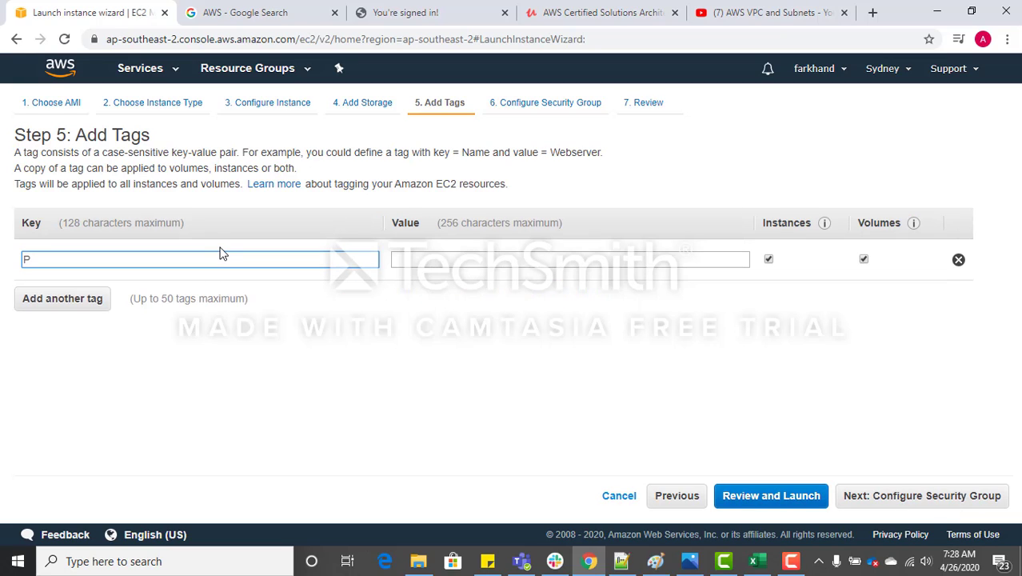
type("urpose")
key("Tab")
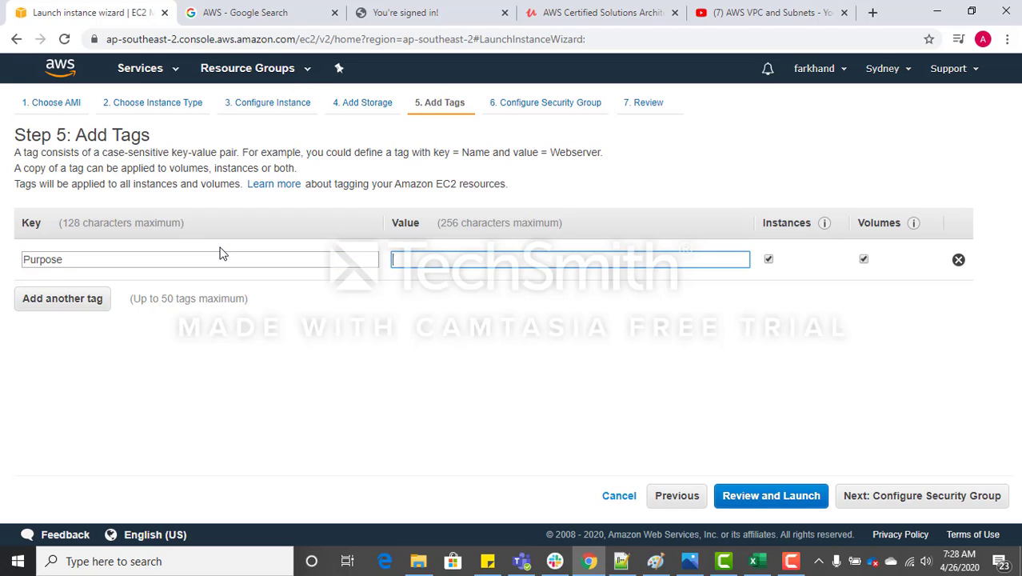
type("We")
key("BackSpace")
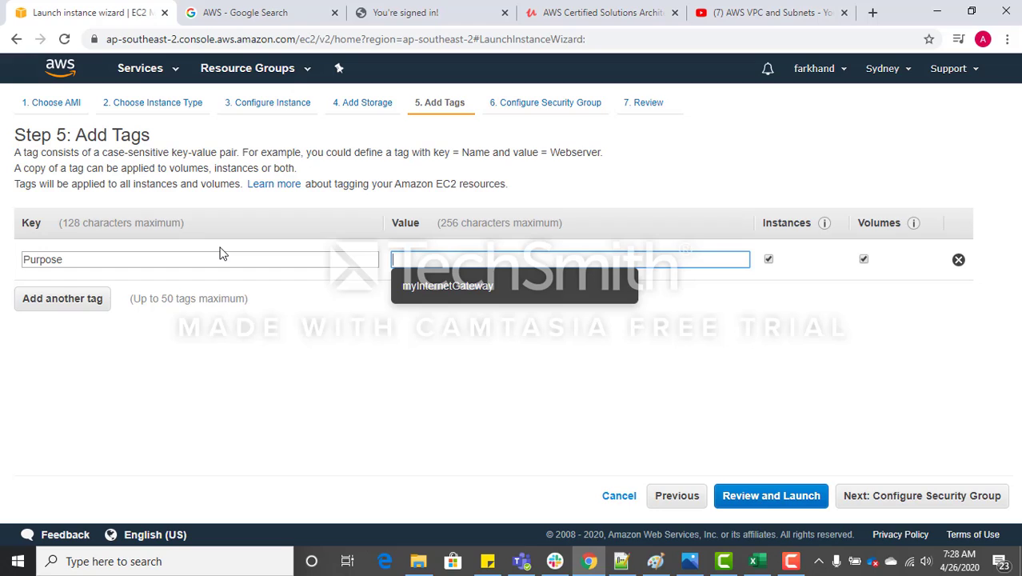
type("Front")
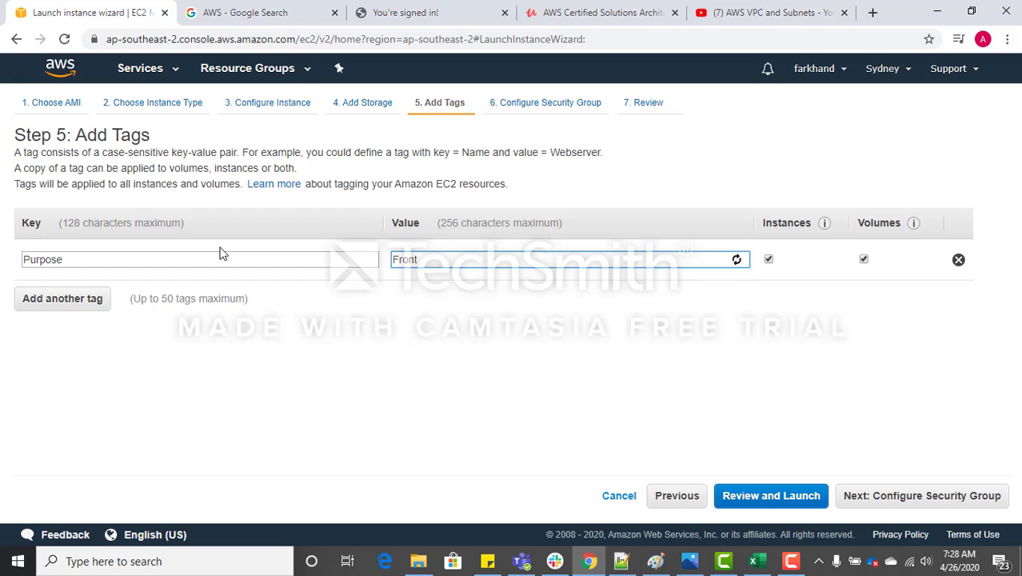
type("end")
key("BackSpace")
key("BackSpace")
key("BackSpace")
key("BackSpace")
type("end Servver")
left_click(901, 495)
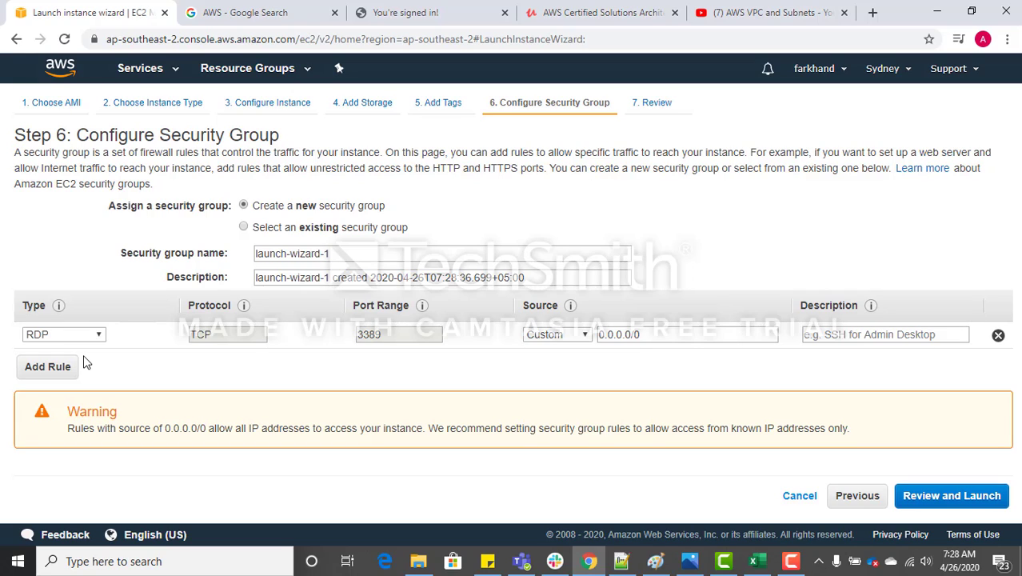
Accept the default security group, create and download a new key pair named Sydney1, and launch the instance.
left_click(934, 501)
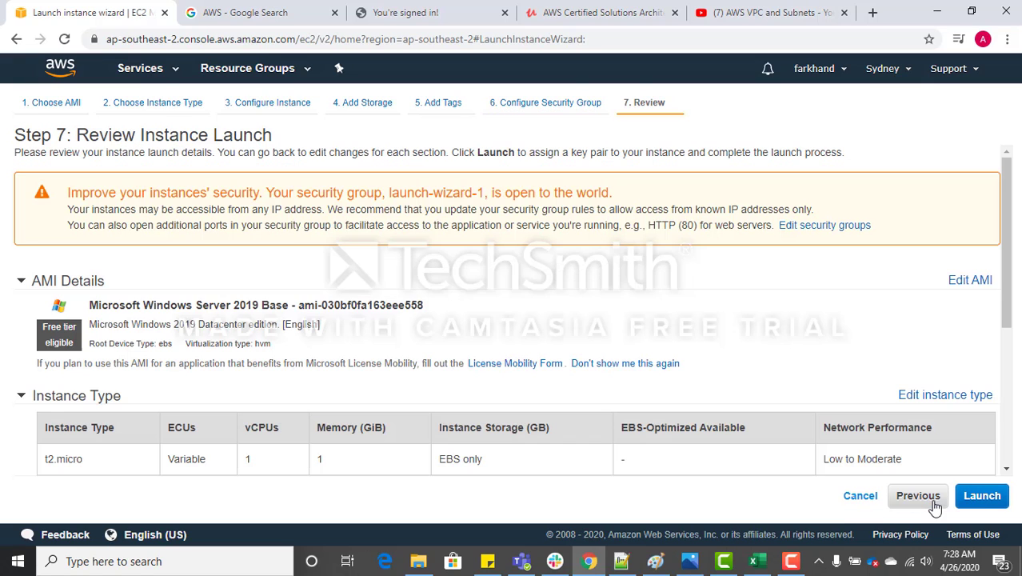
left_click(978, 495)
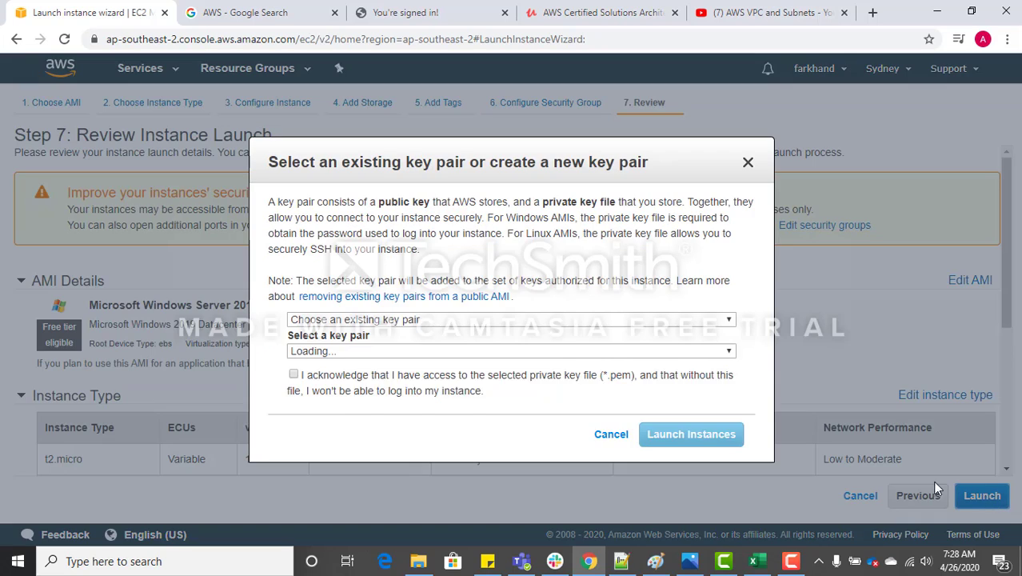
left_click(518, 321)
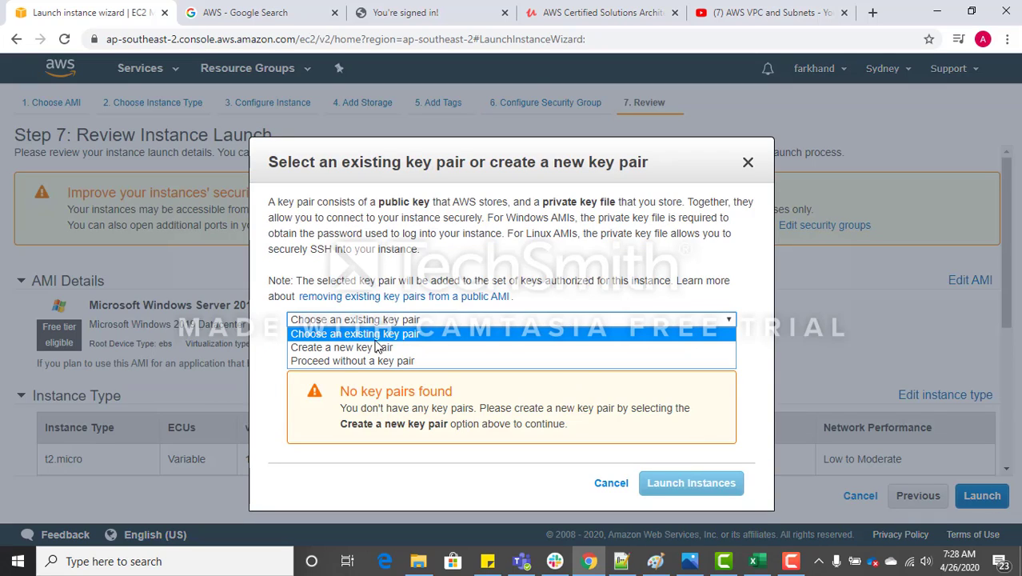
left_click(351, 347)
left_click(350, 349)
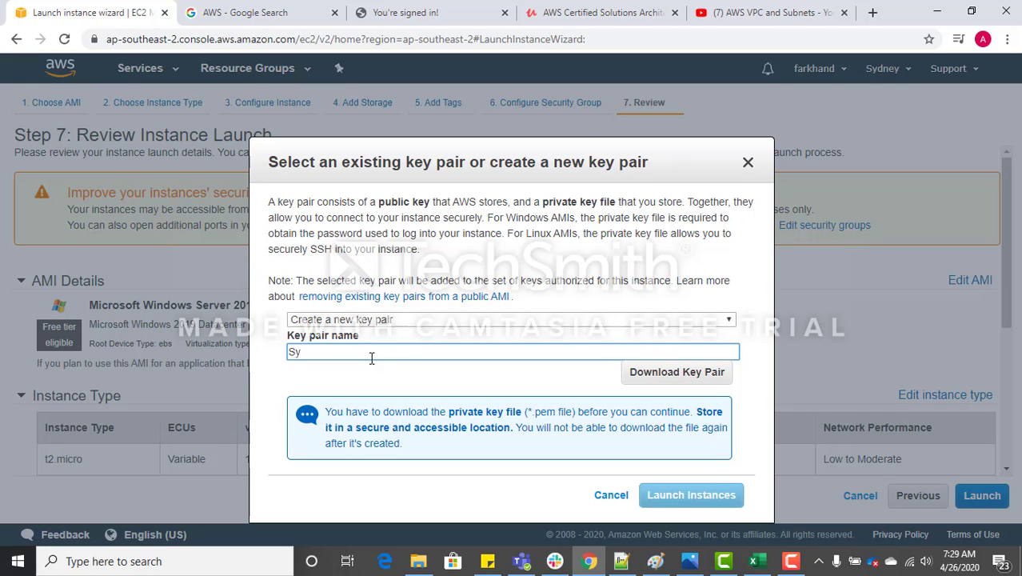
type("ney1")
left_click(664, 376)
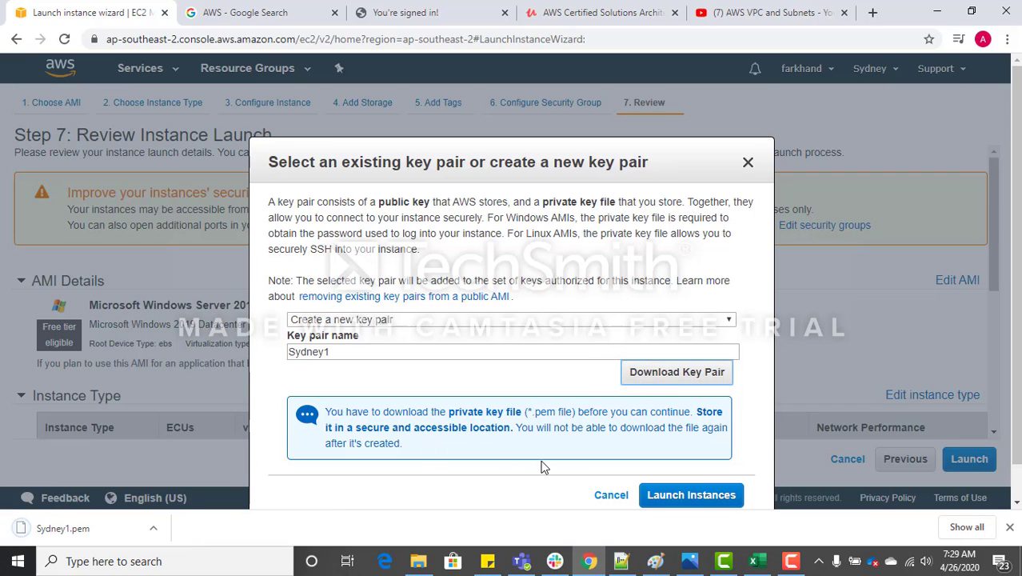
left_click(673, 497)
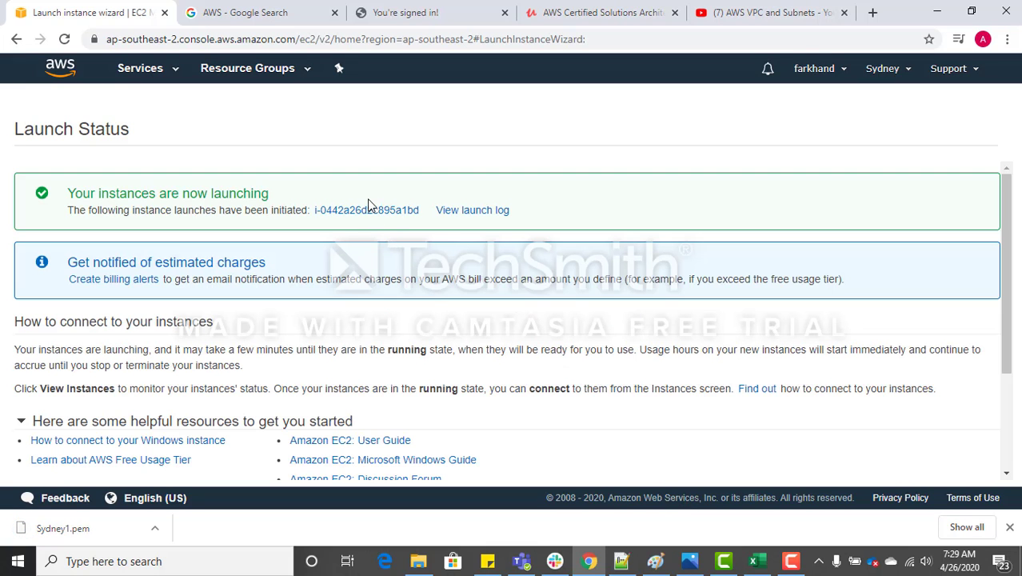
View the launched instance and start launching another instance from the Microsoft Windows Server 2019 Base image.
left_click(365, 209)
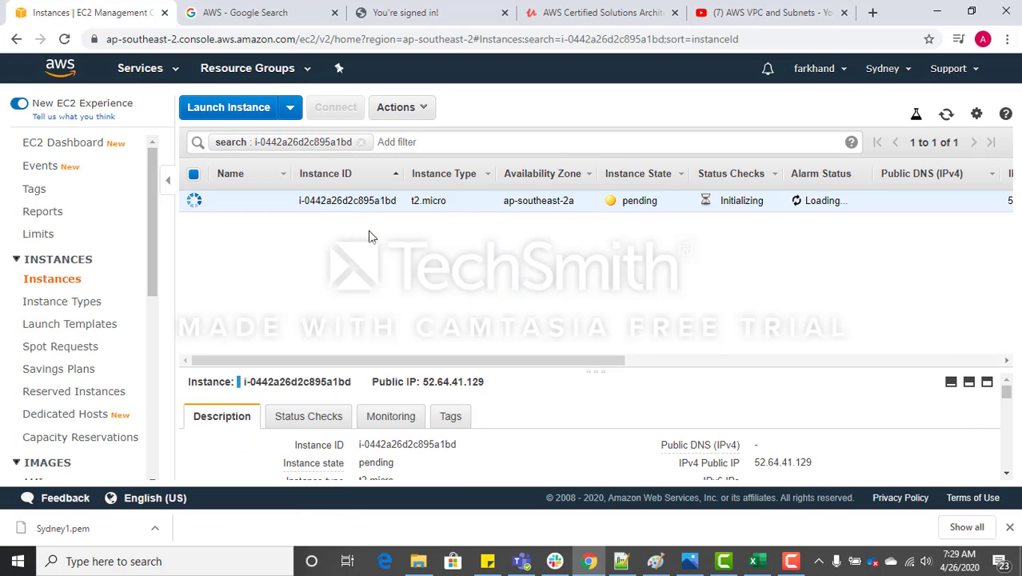
left_click(231, 108)
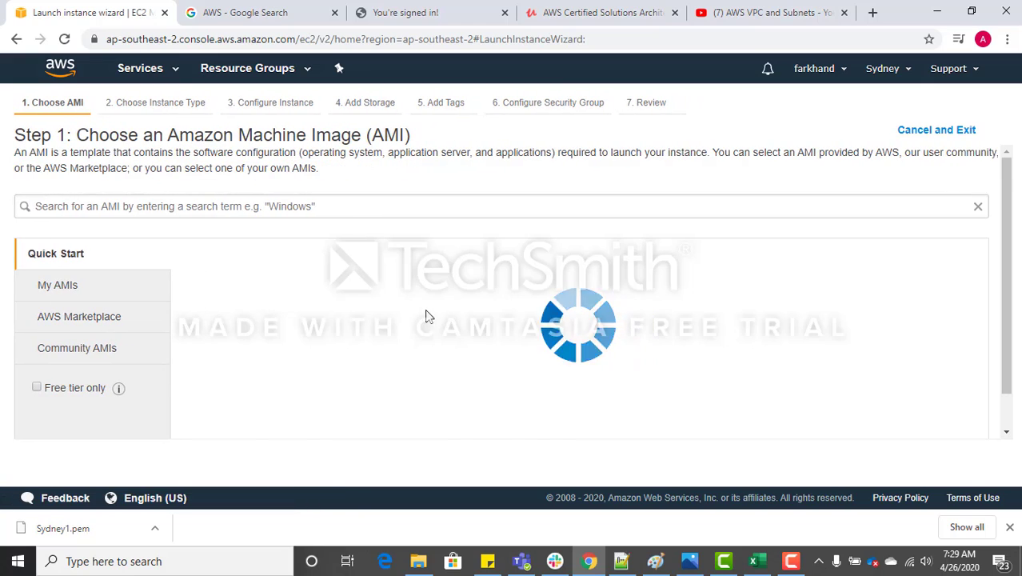
left_click_drag(1008, 169, 1010, 217)
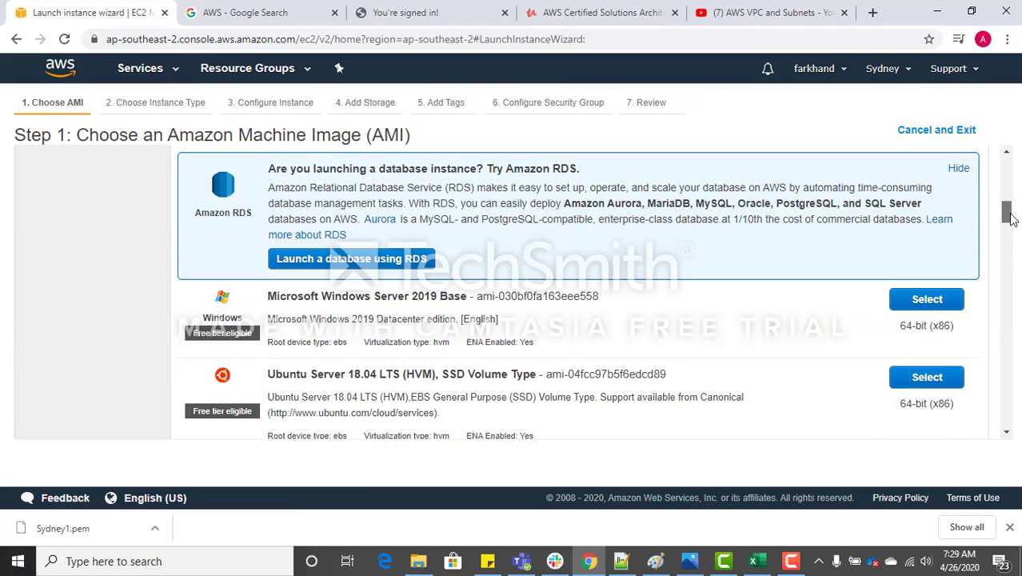
left_click(926, 299)
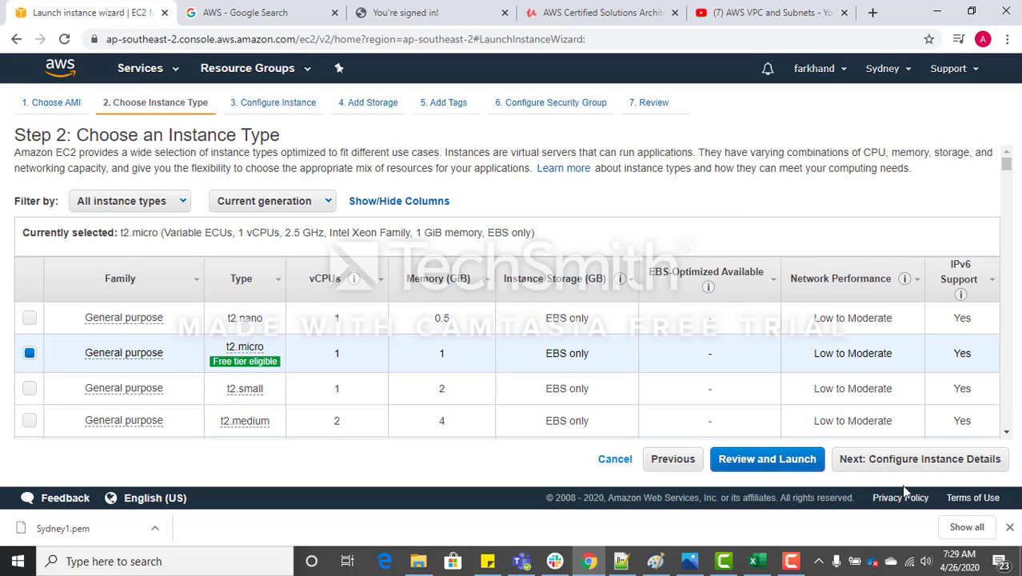
Accept the t2.micro type and set the instance's network to myVPC, keeping the Private subnet and its public IP setting.
left_click(925, 464)
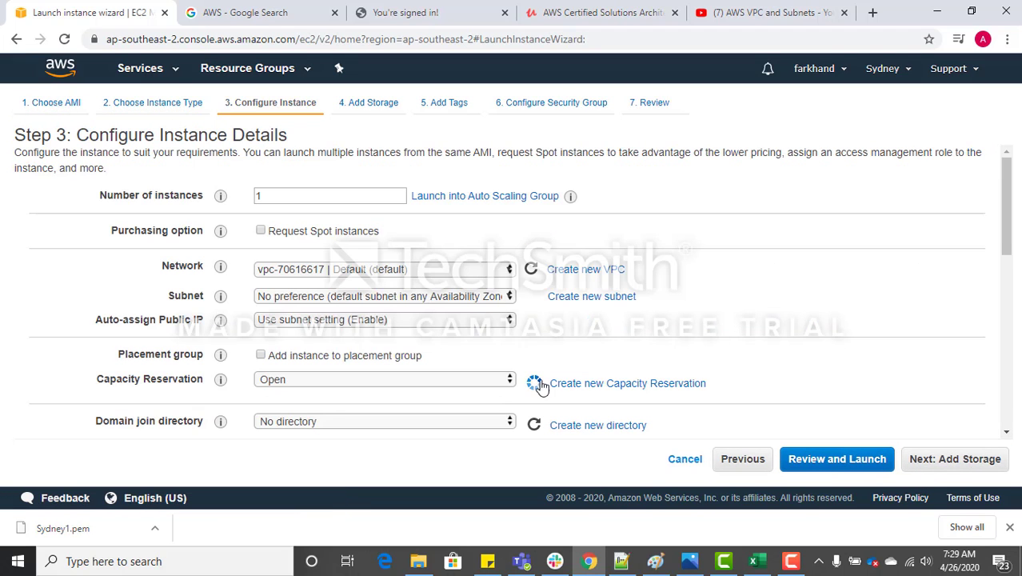
left_click(491, 275)
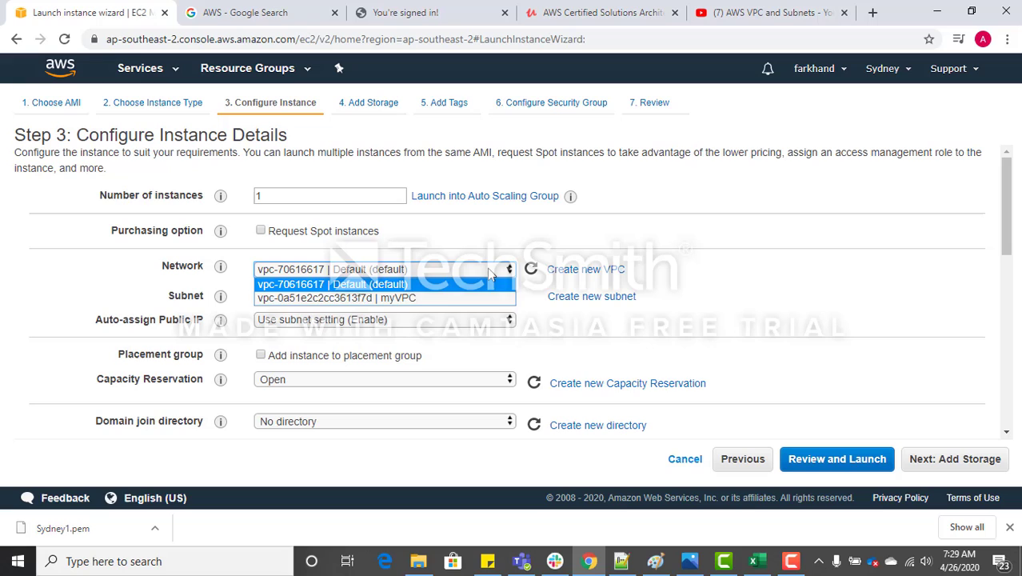
left_click(422, 299)
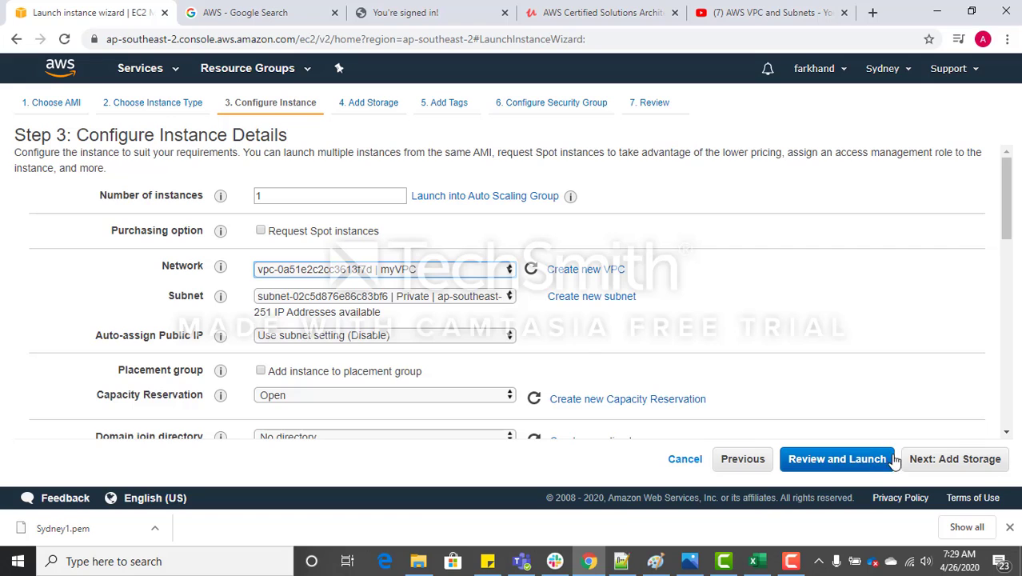
left_click(963, 463)
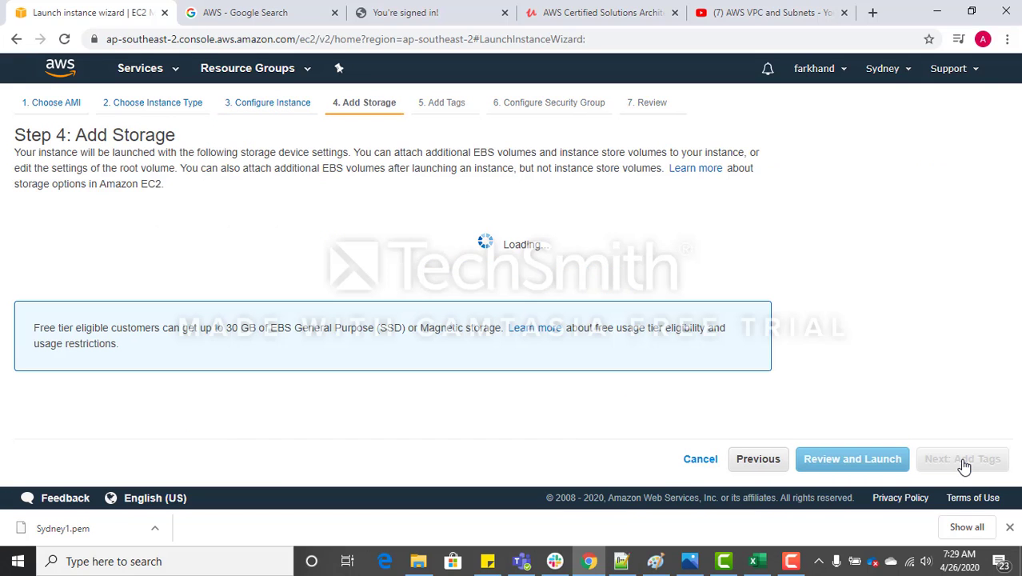
Accept the default storage and add an instance tag with key Purpose and value "Backend Server".
left_click(964, 462)
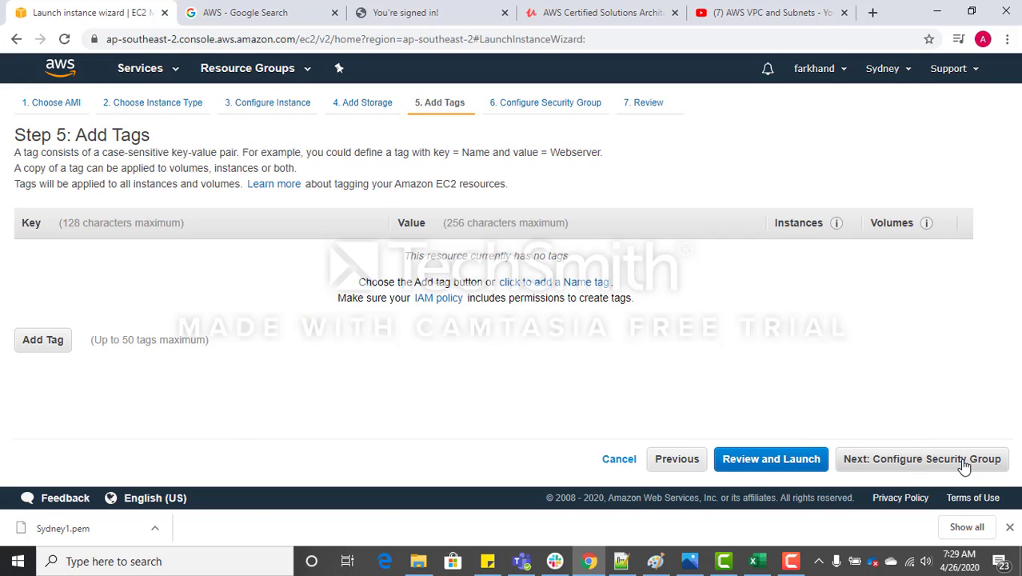
left_click(58, 341)
type("P")
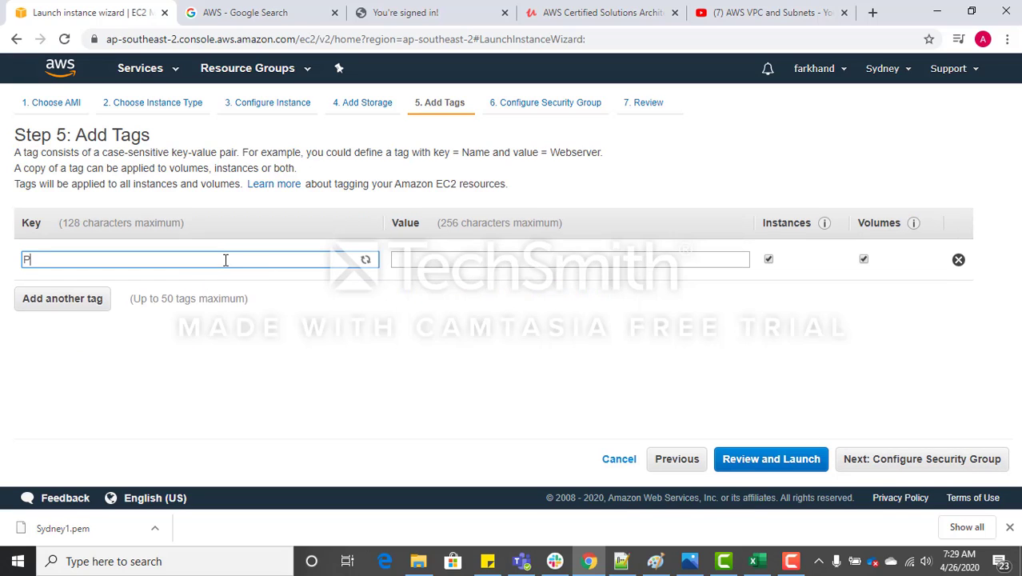
type("urpose")
key("Tab")
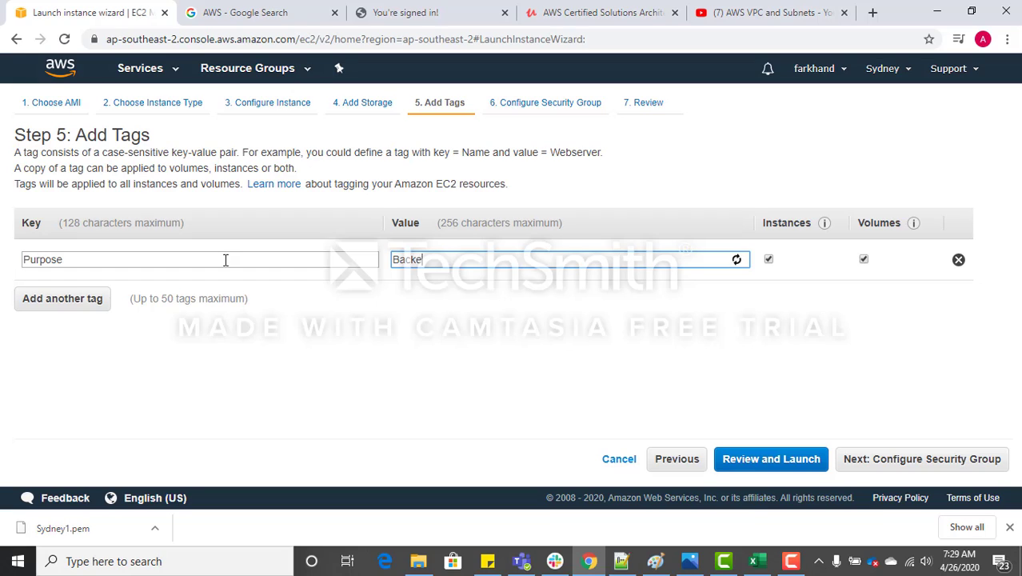
type("Backend Server")
left_click(849, 468)
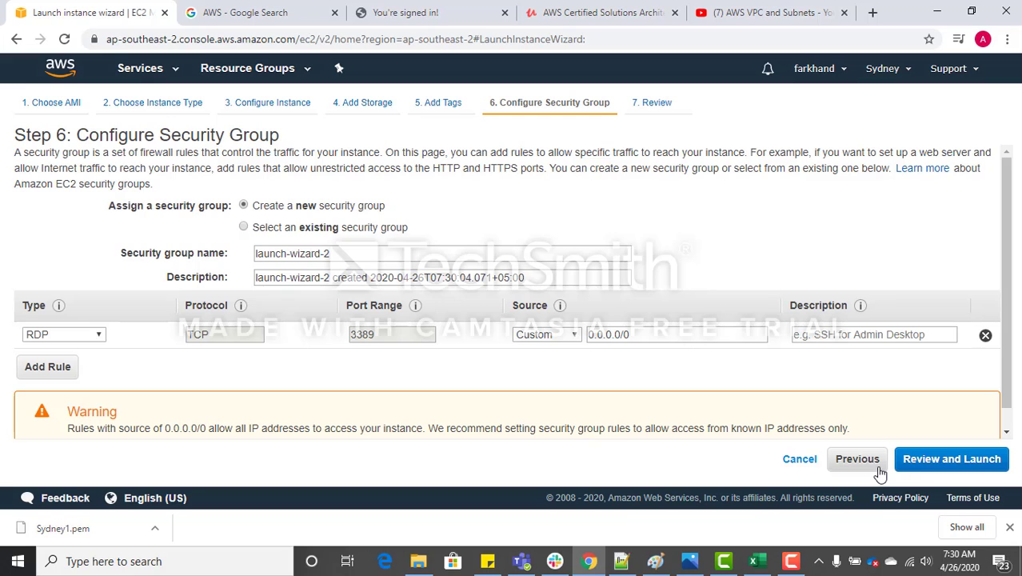
Accept the default security group, acknowledge access to the existing Sydney1 key pair, and launch the instance.
left_click(919, 463)
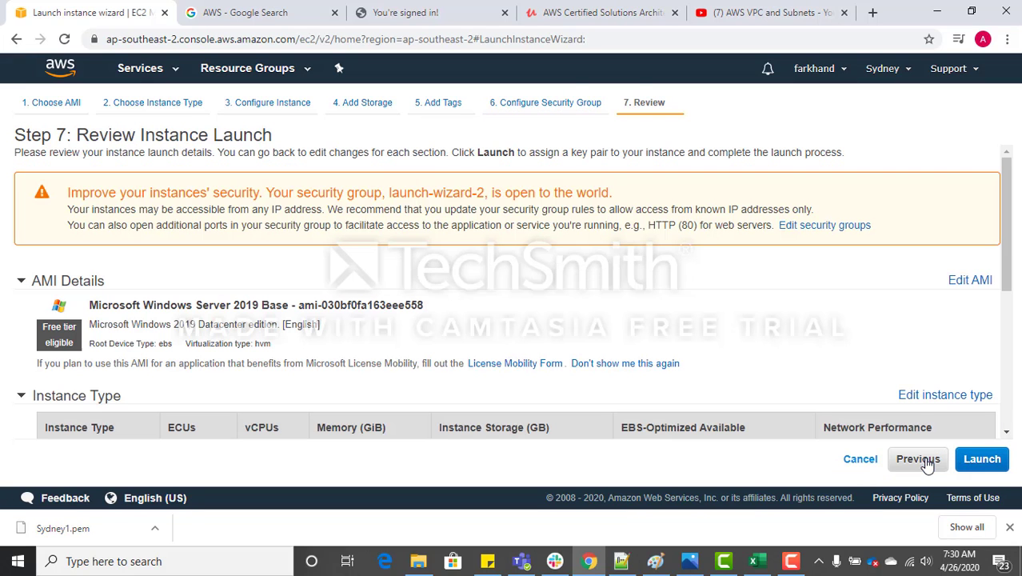
left_click(980, 459)
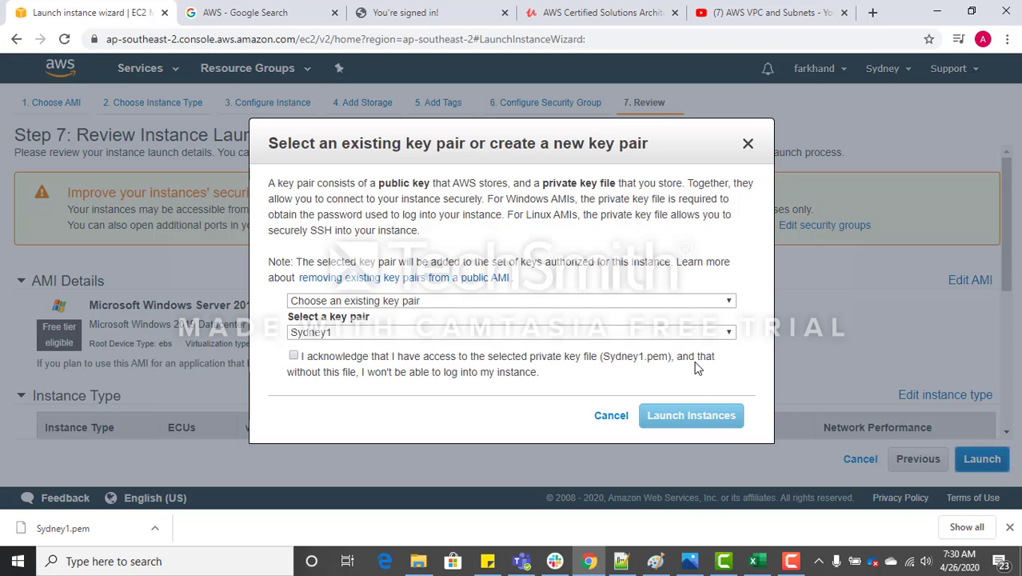
left_click(294, 355)
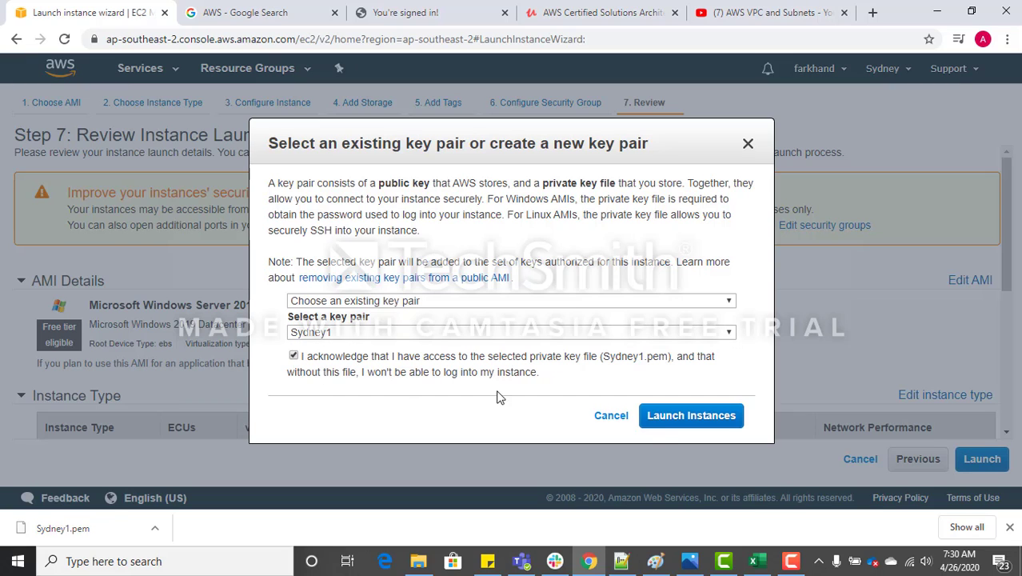
left_click(656, 420)
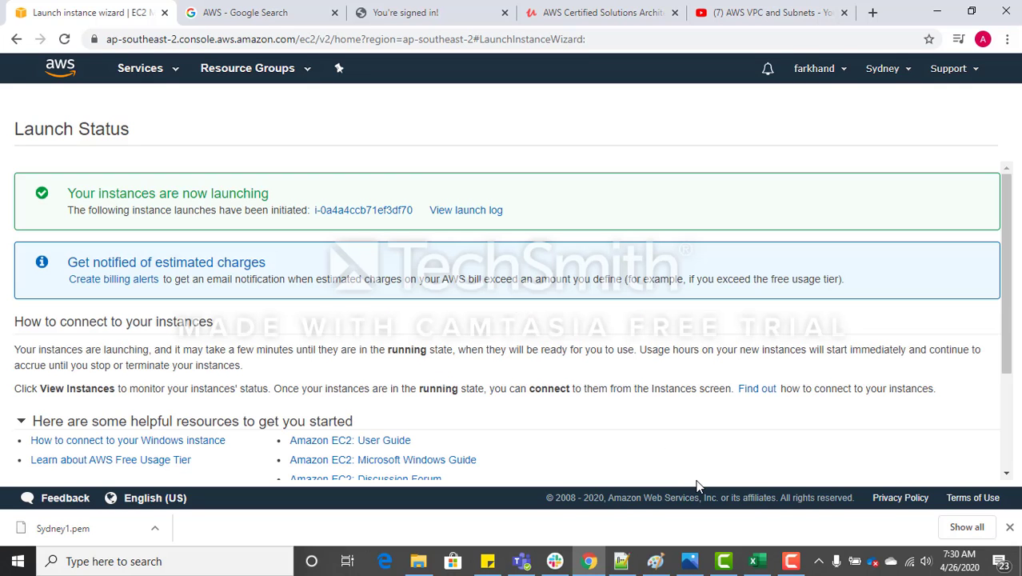
Open the newly launched instance and clear the instance ID filter to list all instances.
left_click(392, 210)
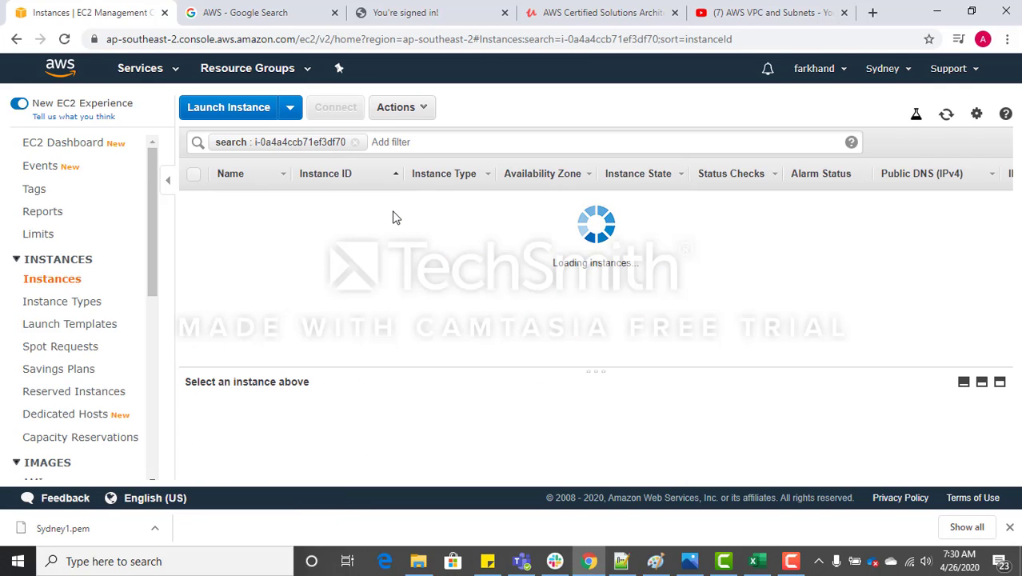
left_click(355, 141)
left_click(431, 280)
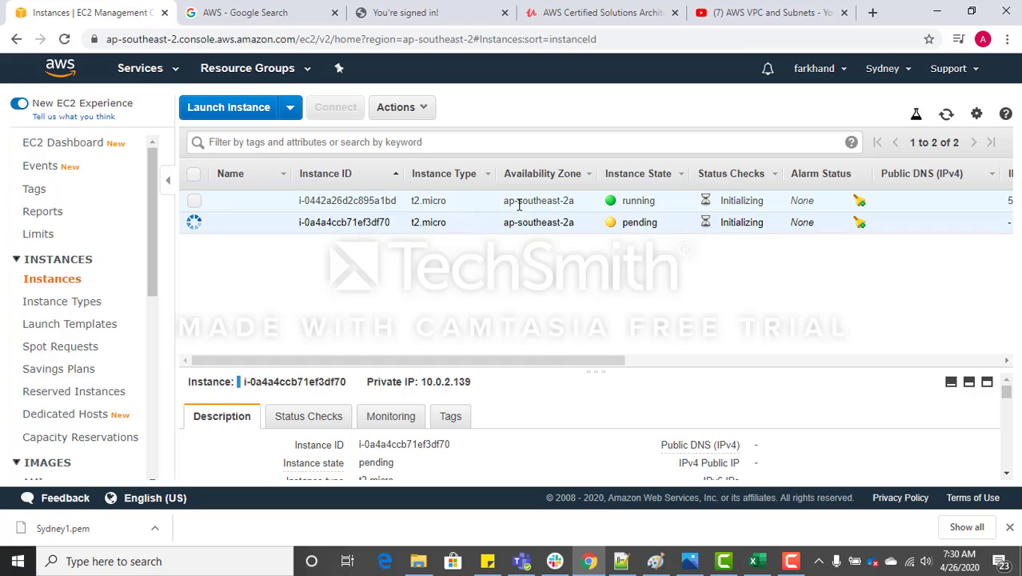
Name the public-subnet instance Public and replace that name with Web Server.
left_click(270, 202)
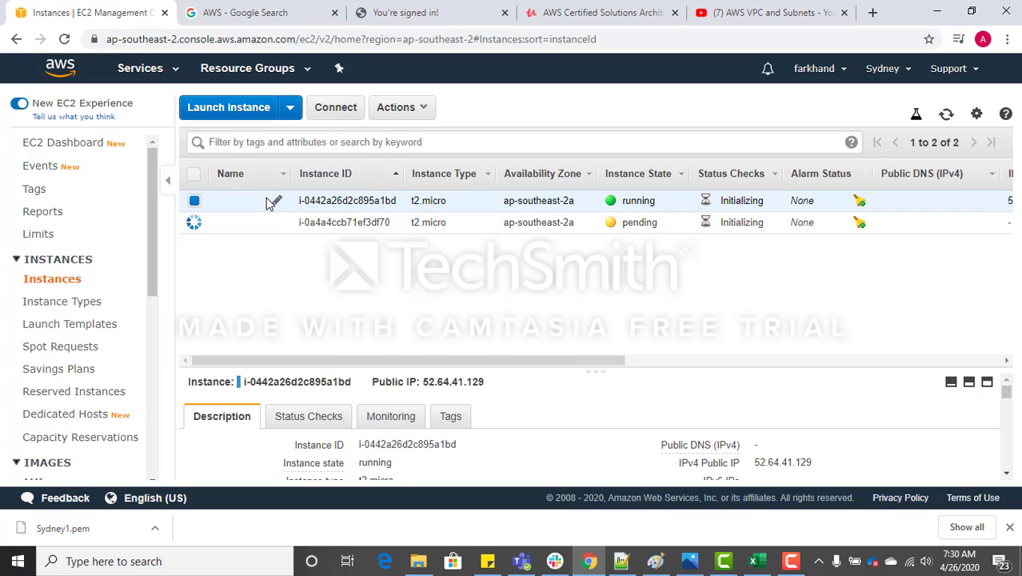
left_click(276, 202)
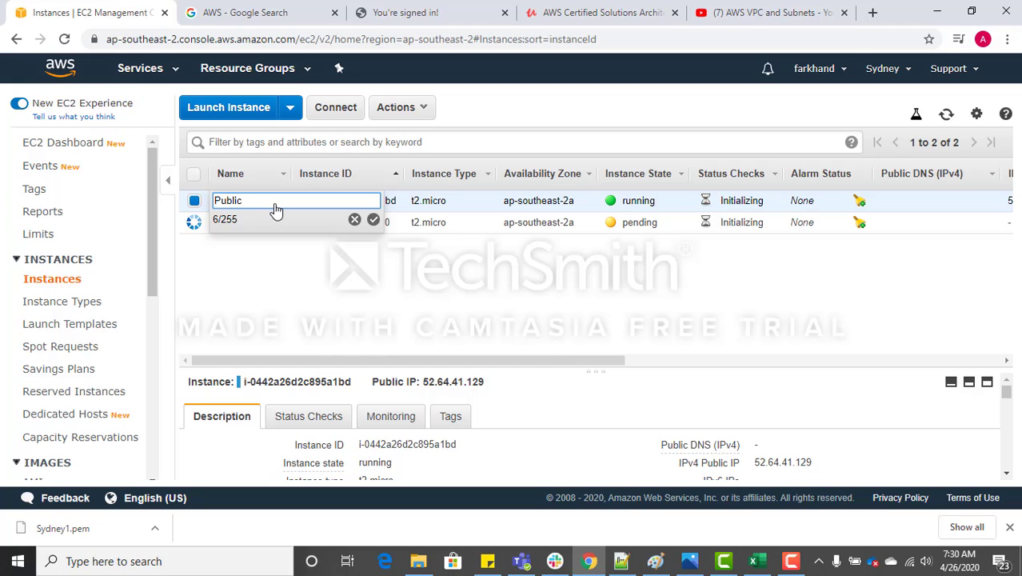
key("Return")
left_click(276, 209)
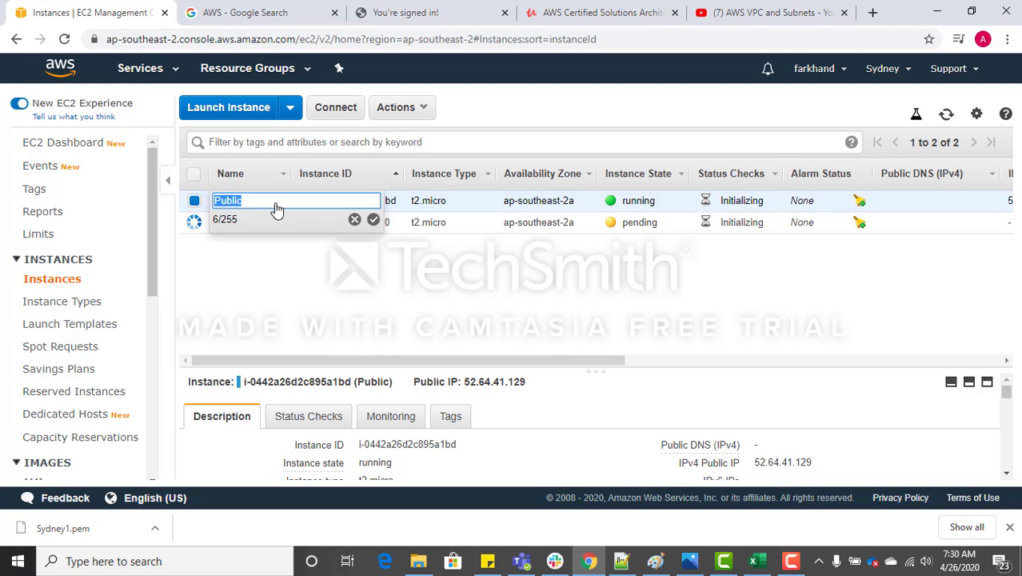
type("Web Server")
key("Return")
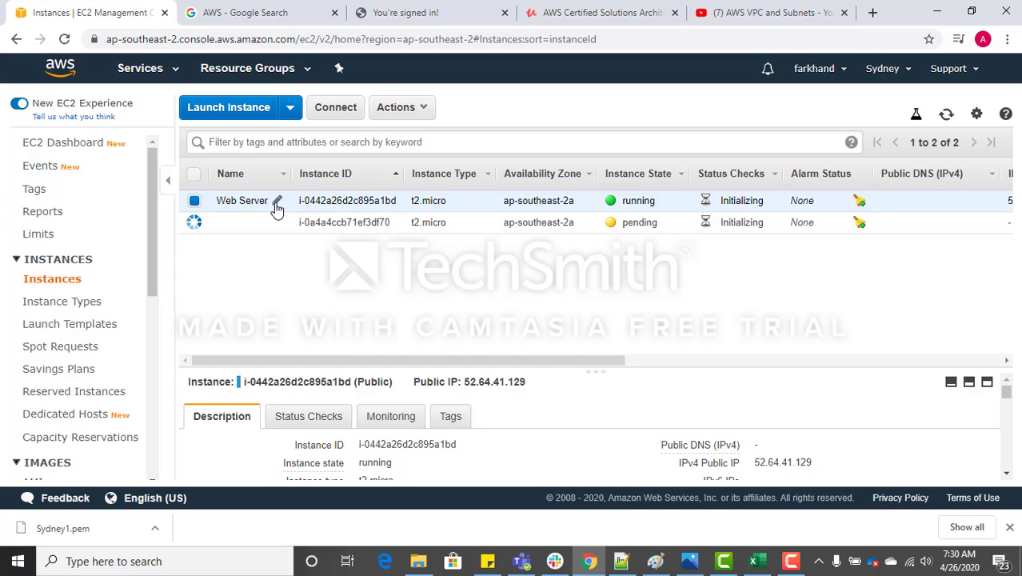
Name the private-subnet instance Database.
left_click(276, 220)
left_click(277, 223)
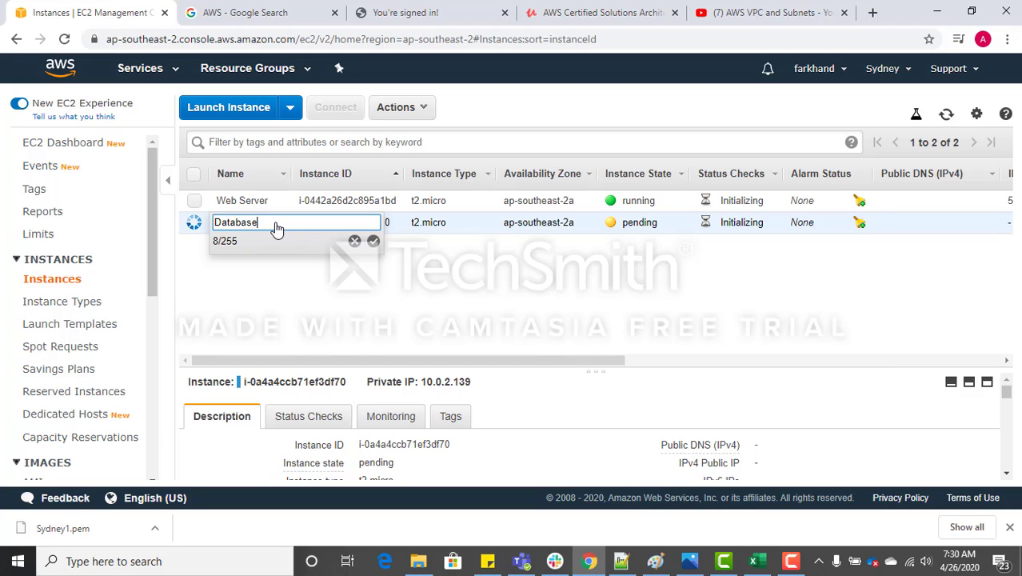
type("Database")
key("Return")
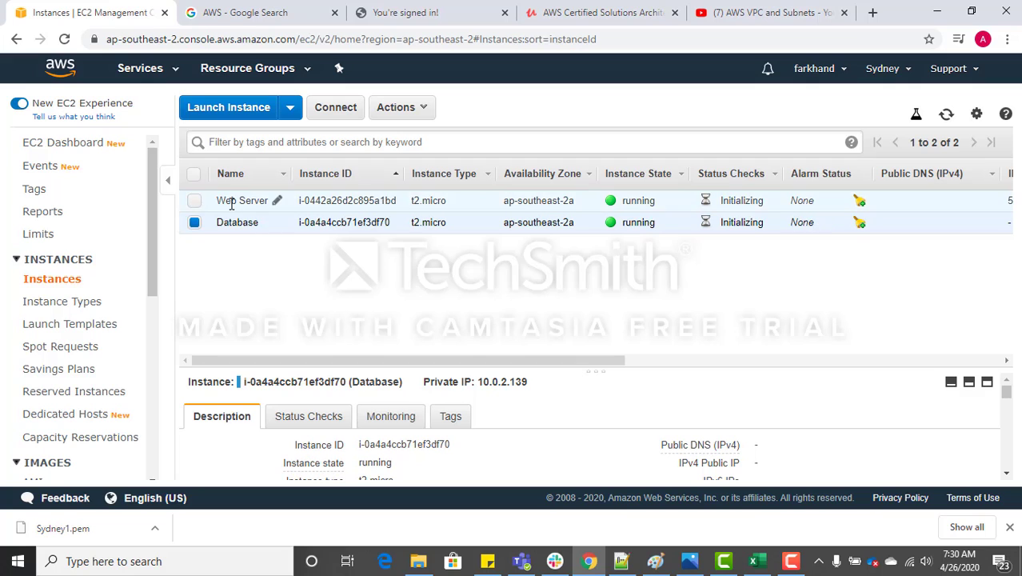
Enlarge the details area and compare the public and private IP details of the Web Server and Database instances.
left_click(232, 203)
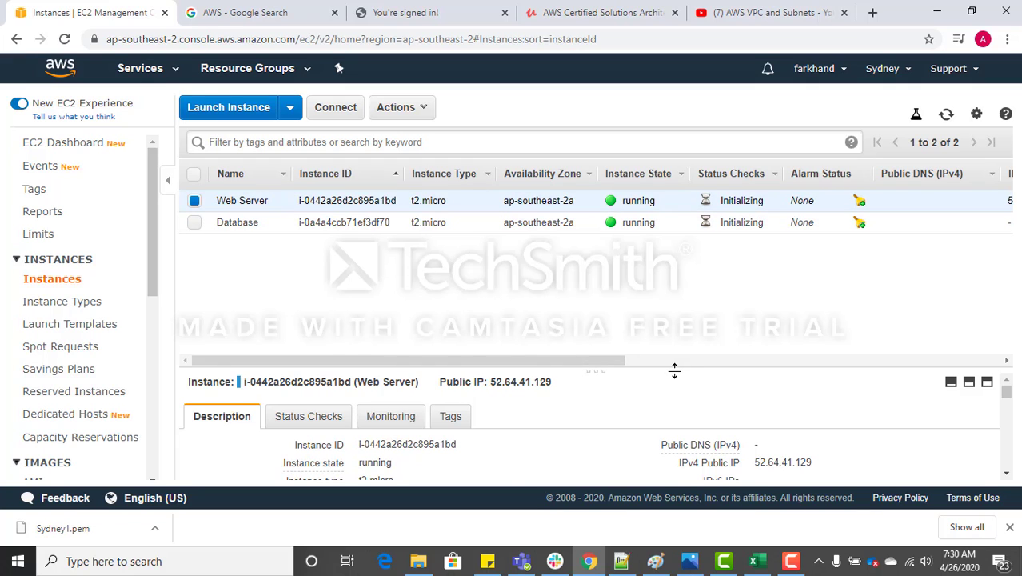
left_click_drag(675, 367, 674, 290)
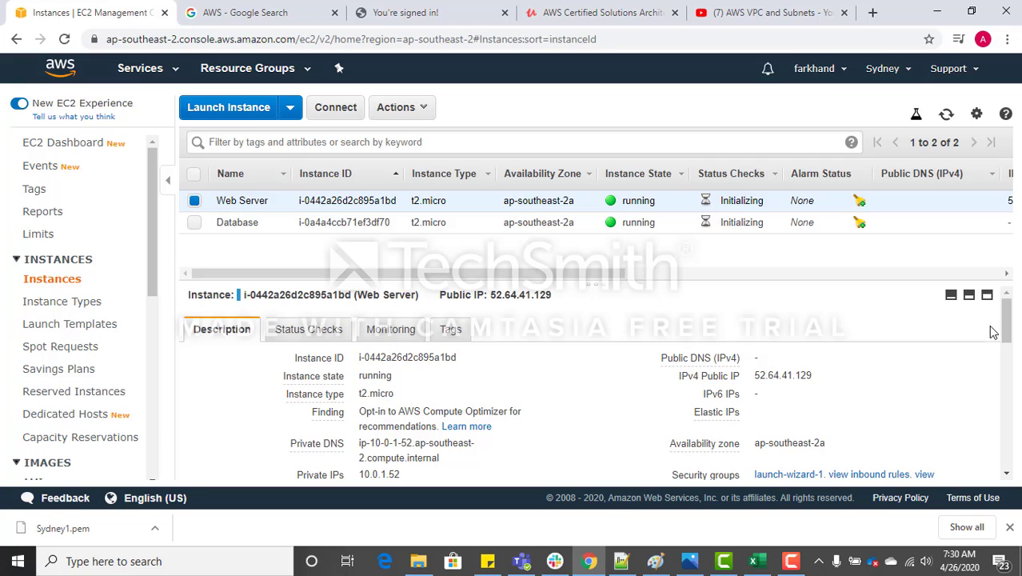
left_click_drag(1005, 316, 1004, 295)
left_click(371, 223)
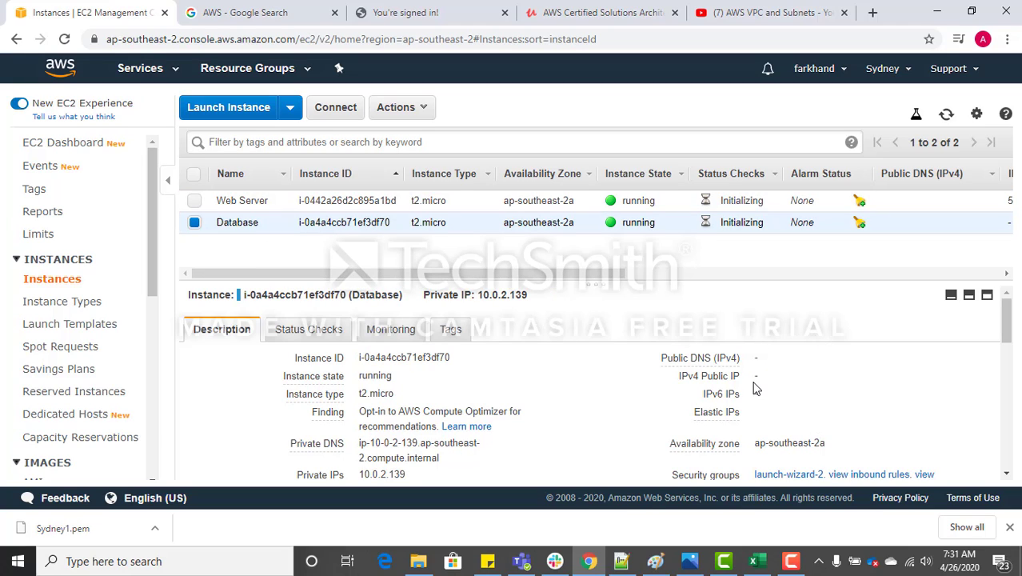
mouse_move(1009, 338)
left_mouse_down()
mouse_move(1002, 406)
mouse_move(1008, 328)
left_mouse_up()
Select the Web Server instance and copy the full private key text from the downloaded Sydney1.pem file.
left_click(245, 204)
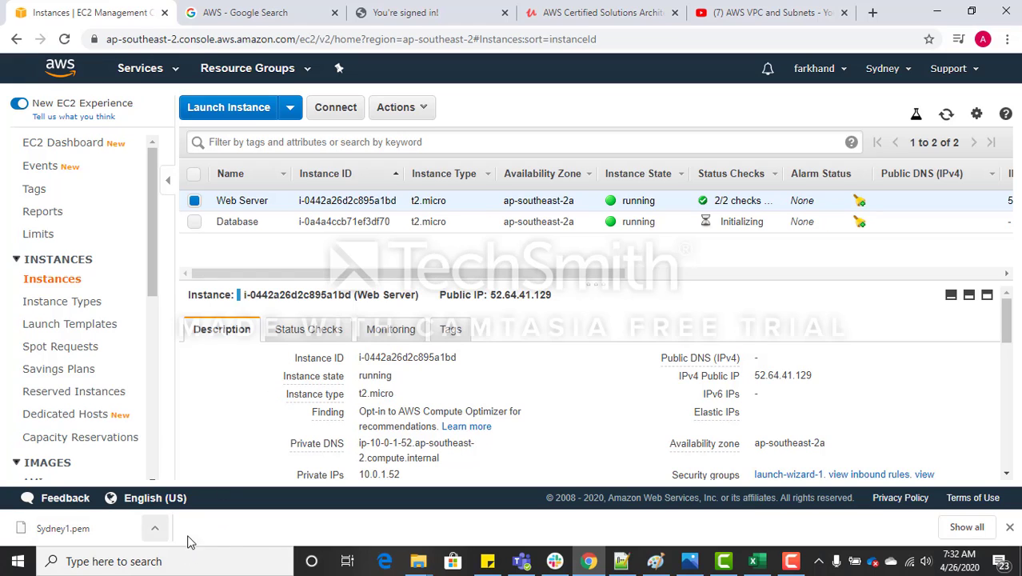
left_click(155, 528)
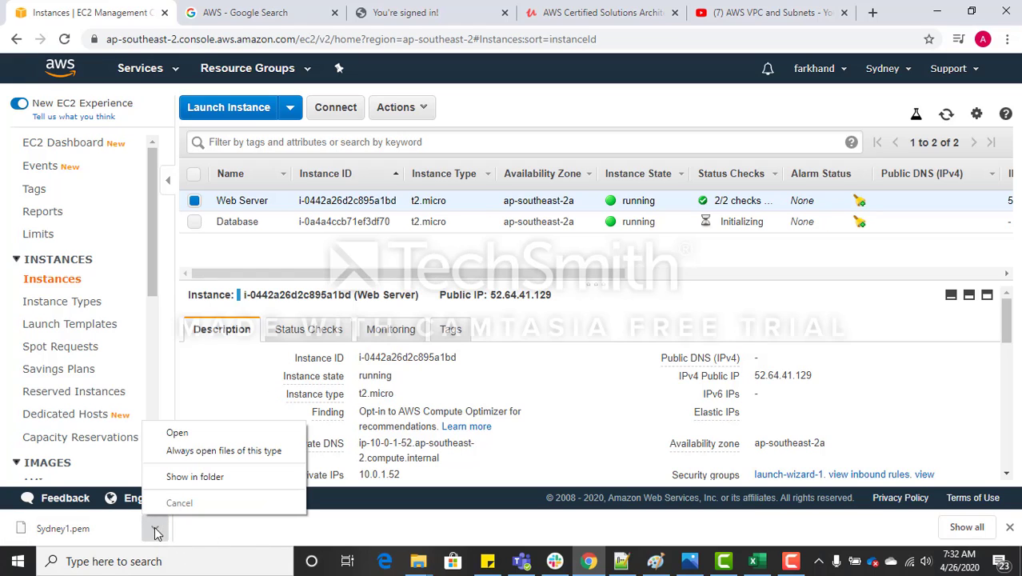
left_click(175, 478)
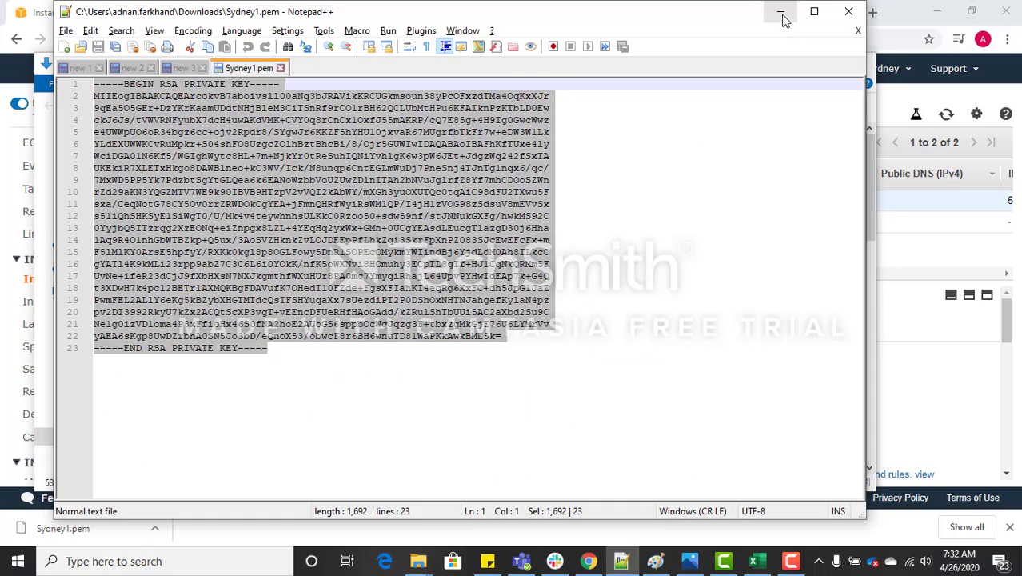
left_click(781, 13)
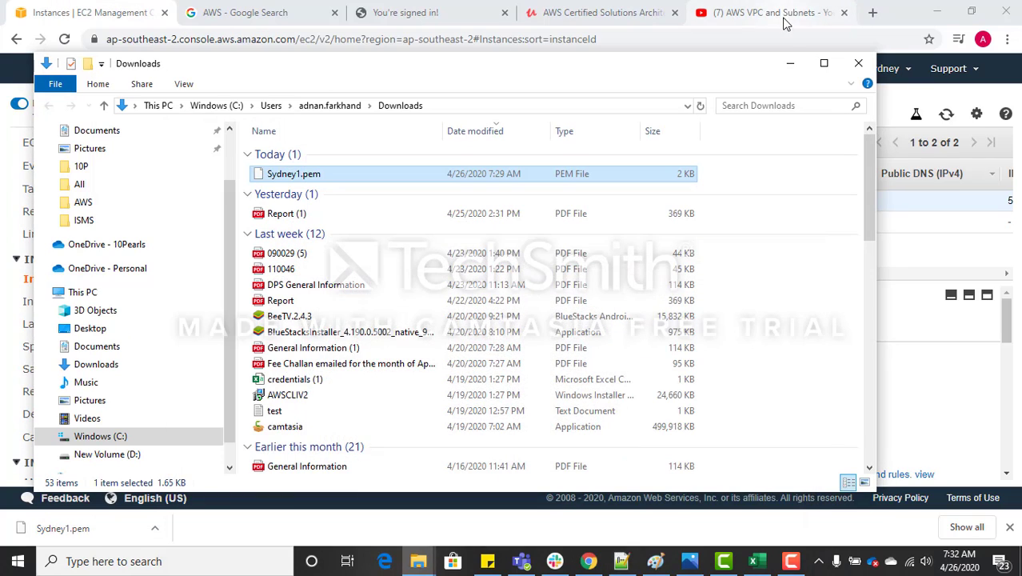
left_click(794, 64)
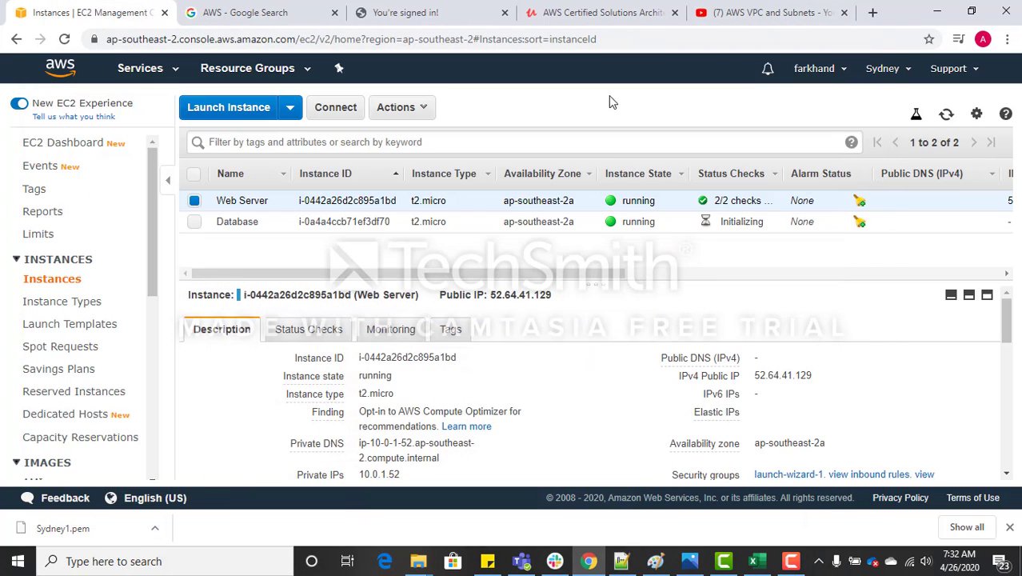
Retrieve the Web Server's default Windows administrator password by pasting the private key contents and decrypting the password.
left_click(420, 110)
left_click(432, 153)
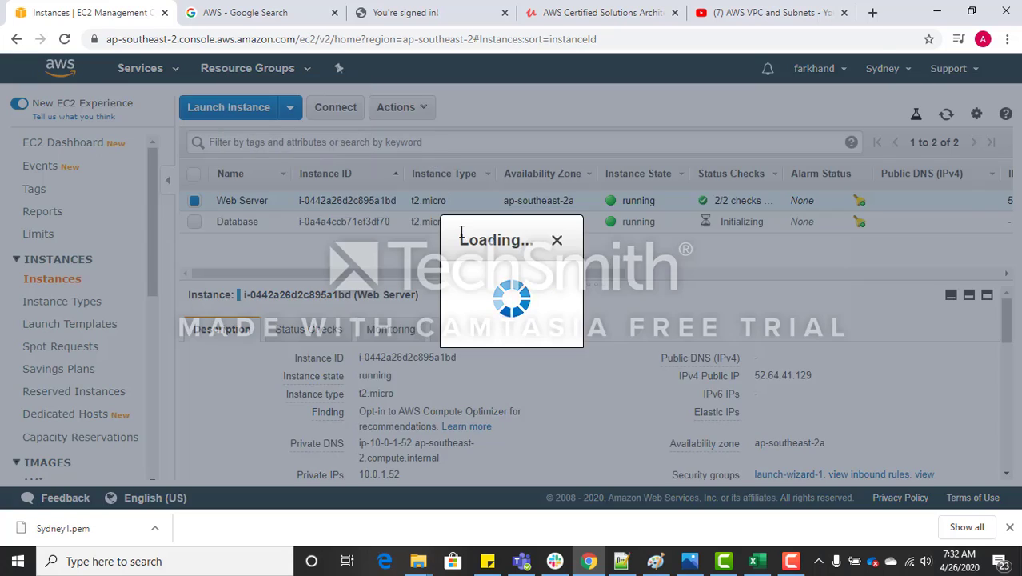
key("ctrl+v")
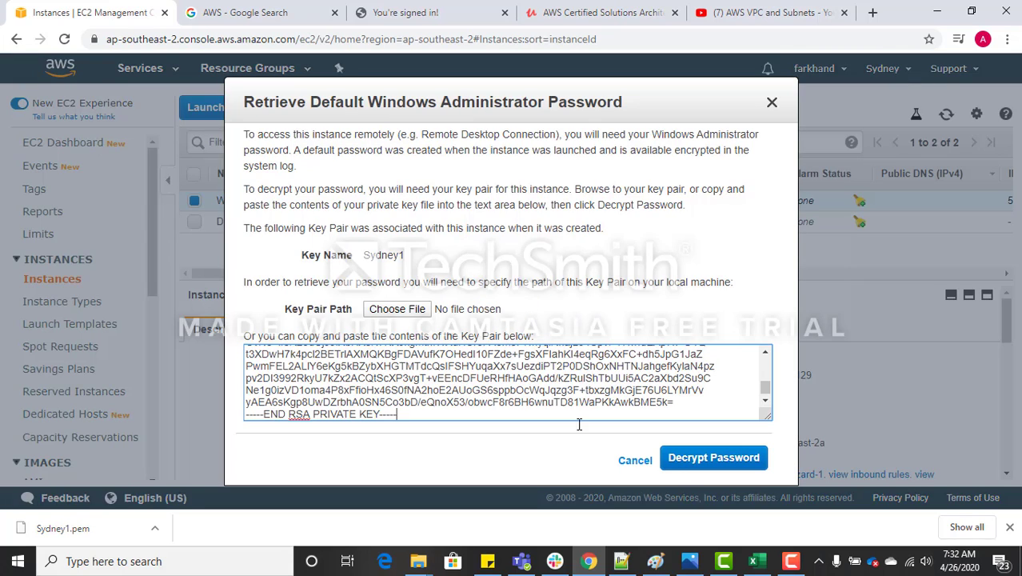
left_click(681, 462)
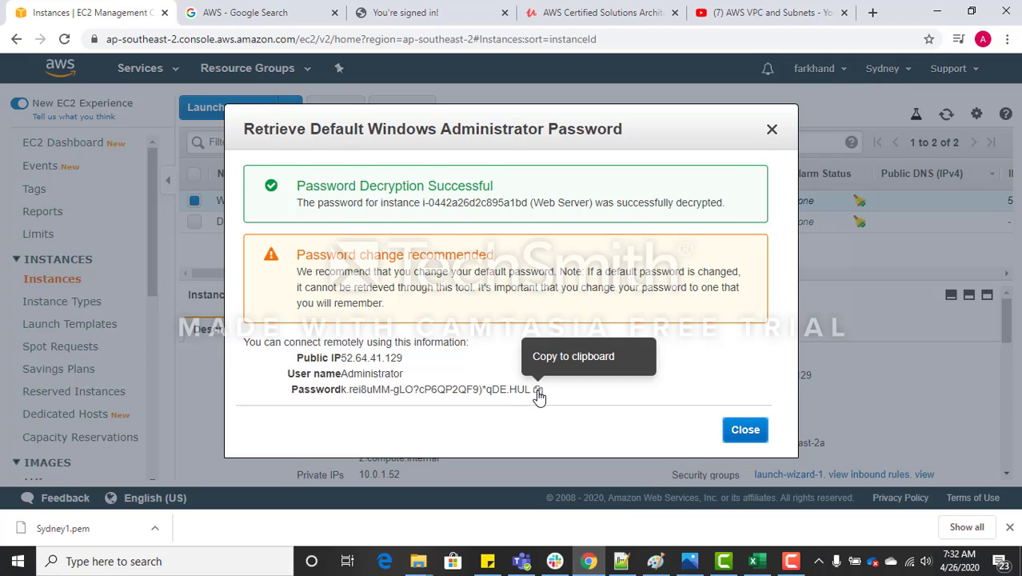
Close Sydney1.pem in Notepad++ and replace the "new 3" note's text with the Web Server's copied public IP, user name and administrator password.
left_click_drag(531, 390, 282, 364)
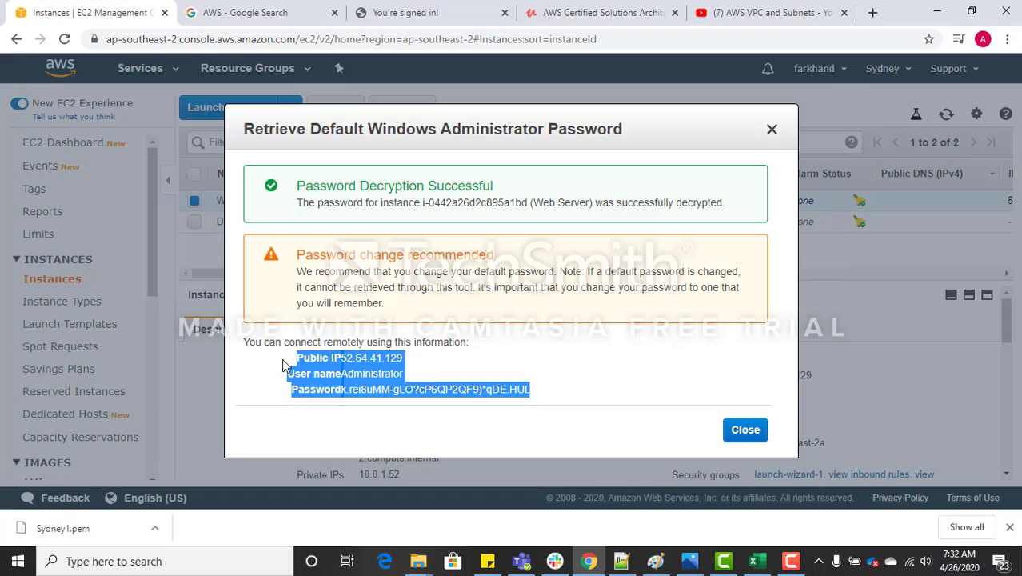
key("alt+Tab")
key("alt+Tab")
key("alt+Tab")
key("alt+Tab")
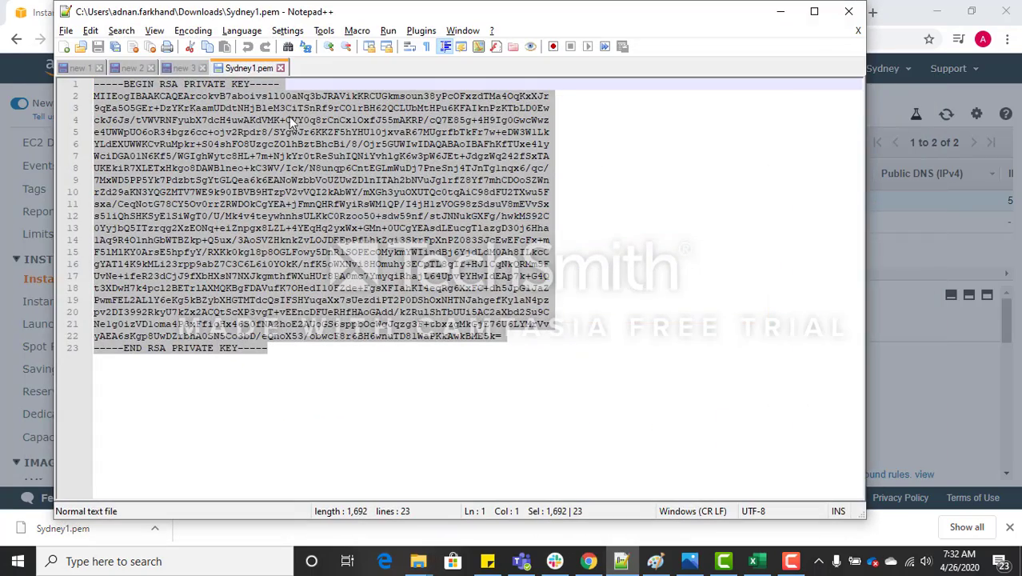
left_click(283, 68)
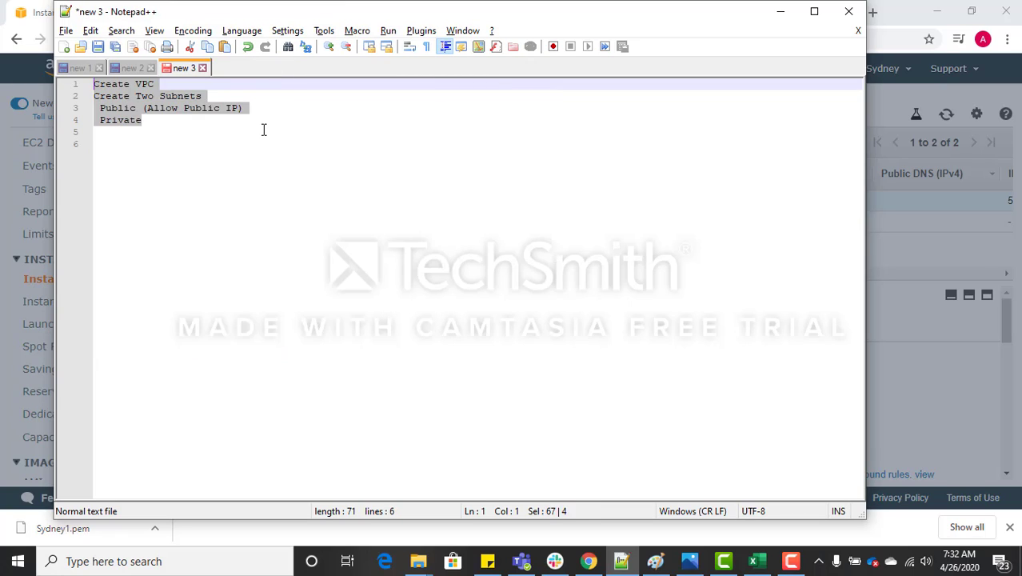
key("Delete")
key("ctrl+v")
key("Return")
key("Return")
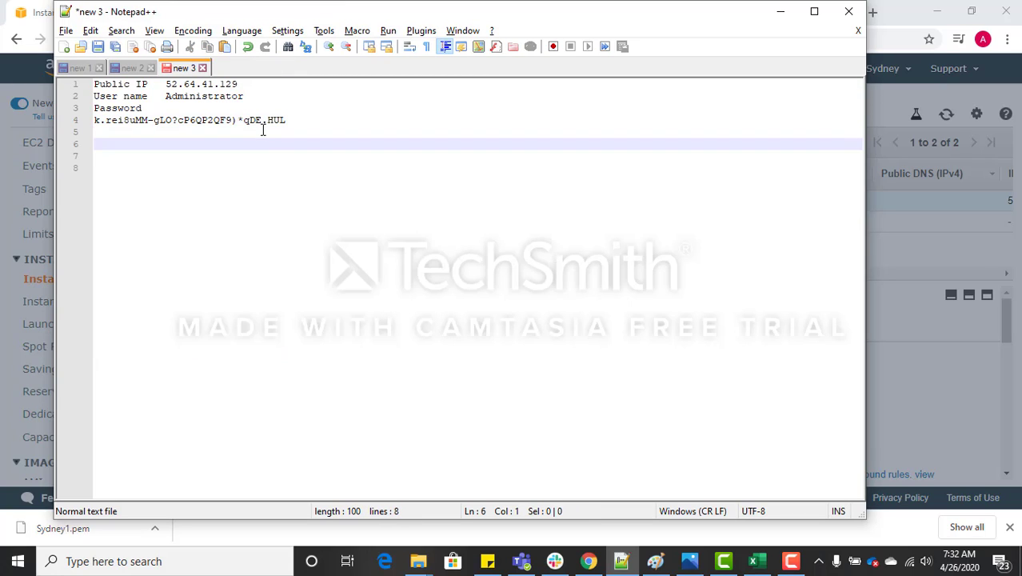
Open Remote Desktop Connection, connect to the Web Server at 52.64.41.129, and proceed despite the unverified certificate.
left_click(210, 568)
type("rem")
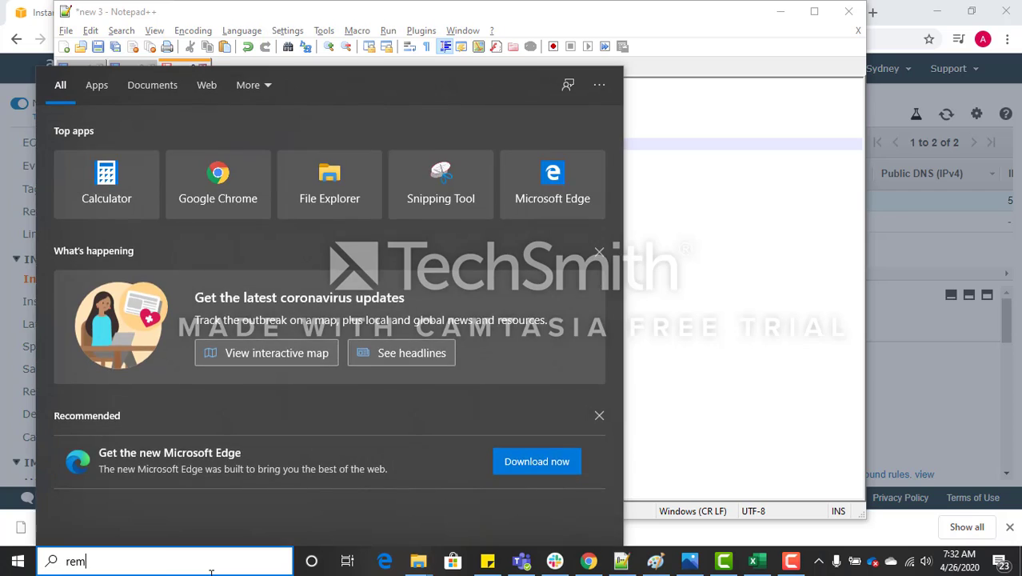
key("Return")
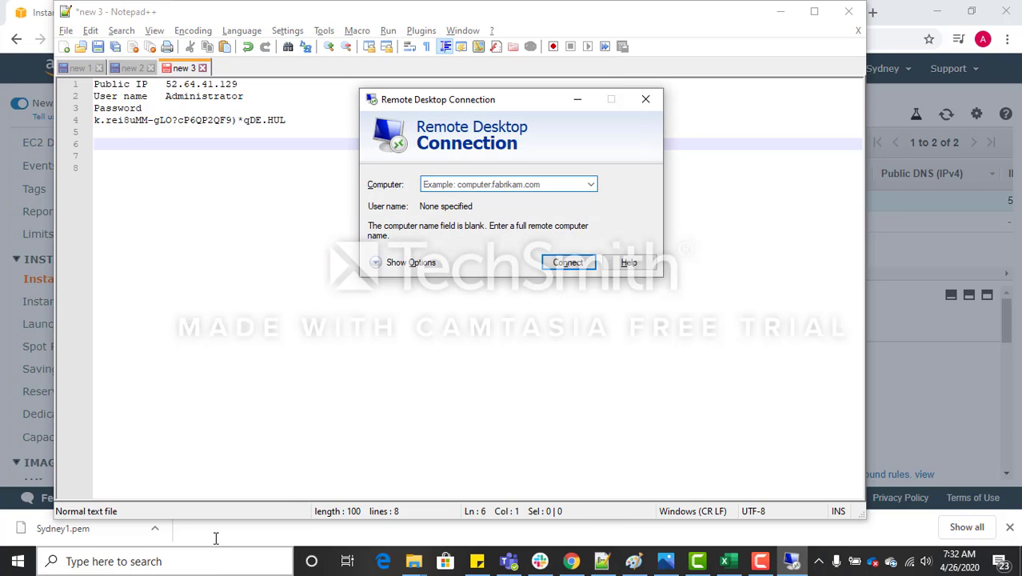
left_click_drag(238, 83, 169, 80)
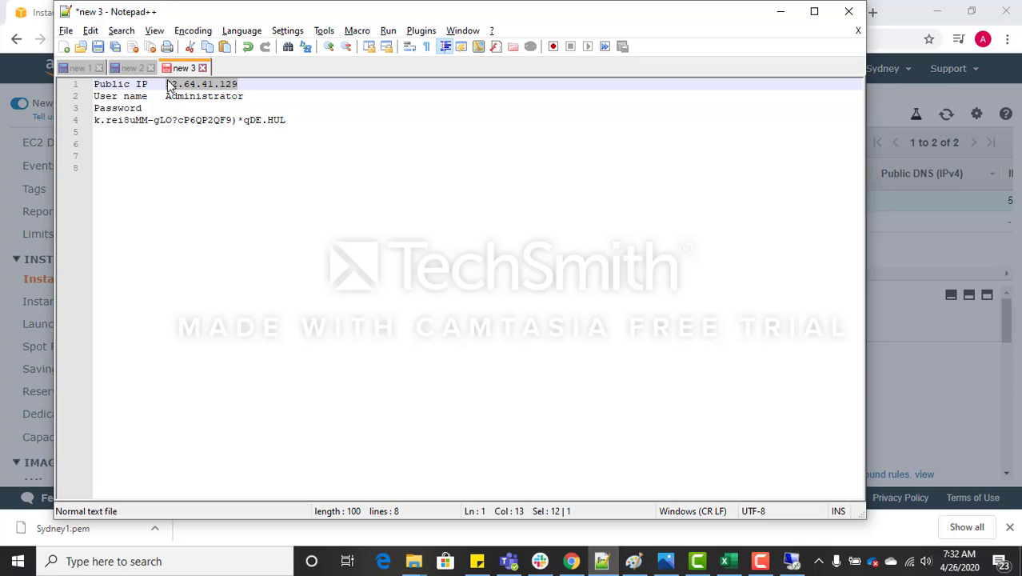
key("alt+Tab")
type("52.64.41.129")
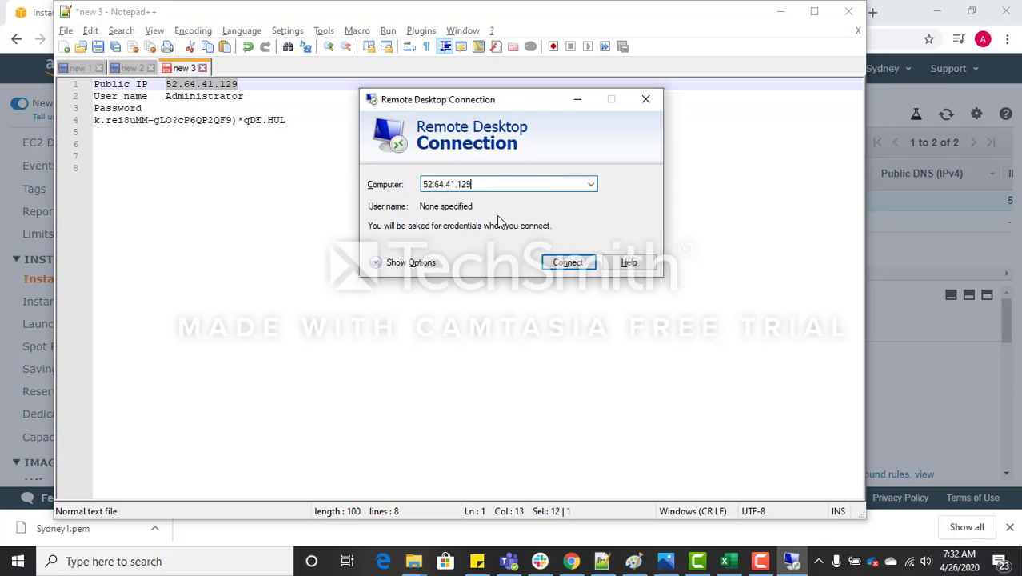
left_click(568, 263)
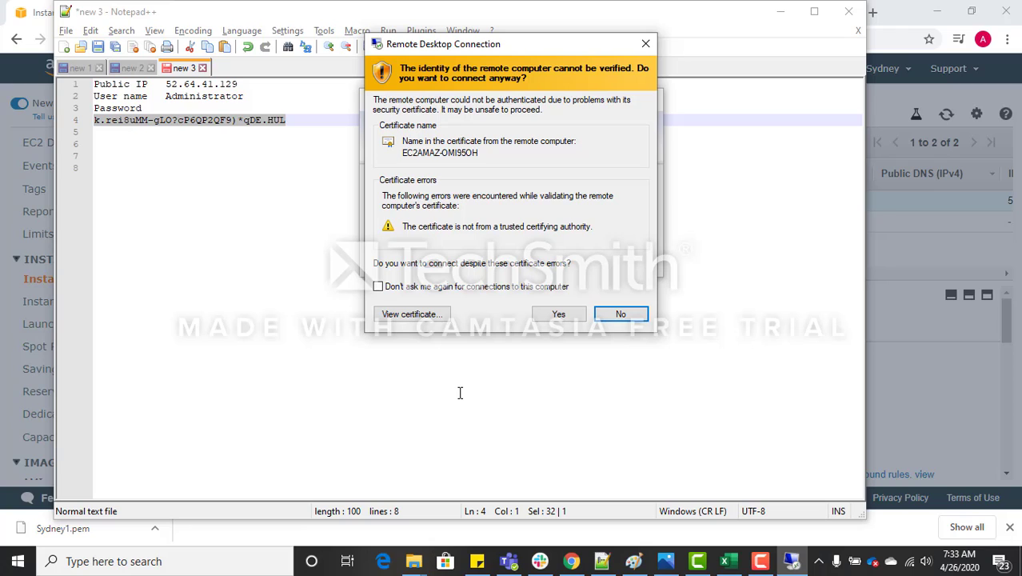
left_click(559, 314)
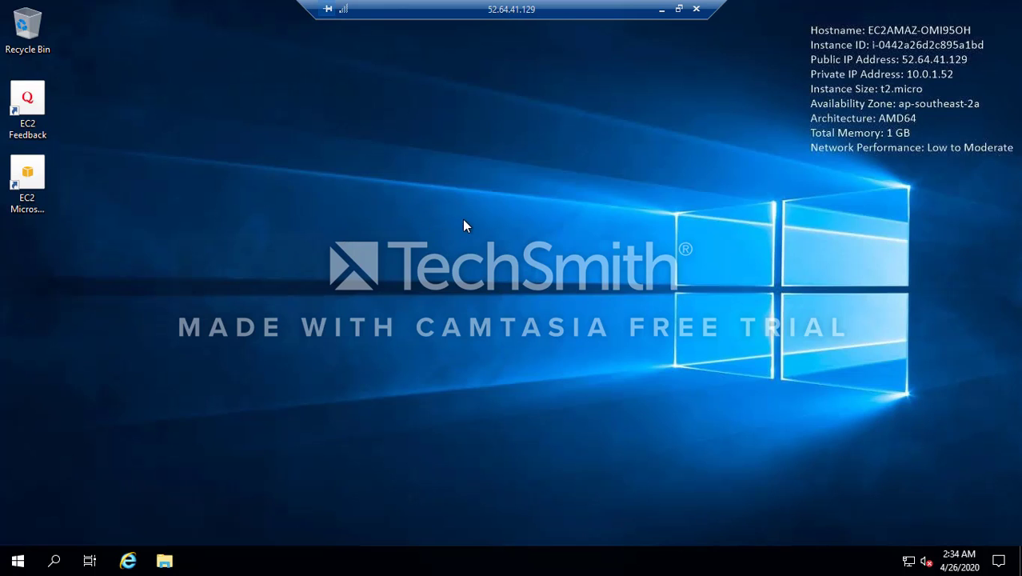
Minimize the remote session and copy the public IPv4 address of the Web Server instance, with only that instance selected.
left_click(661, 8)
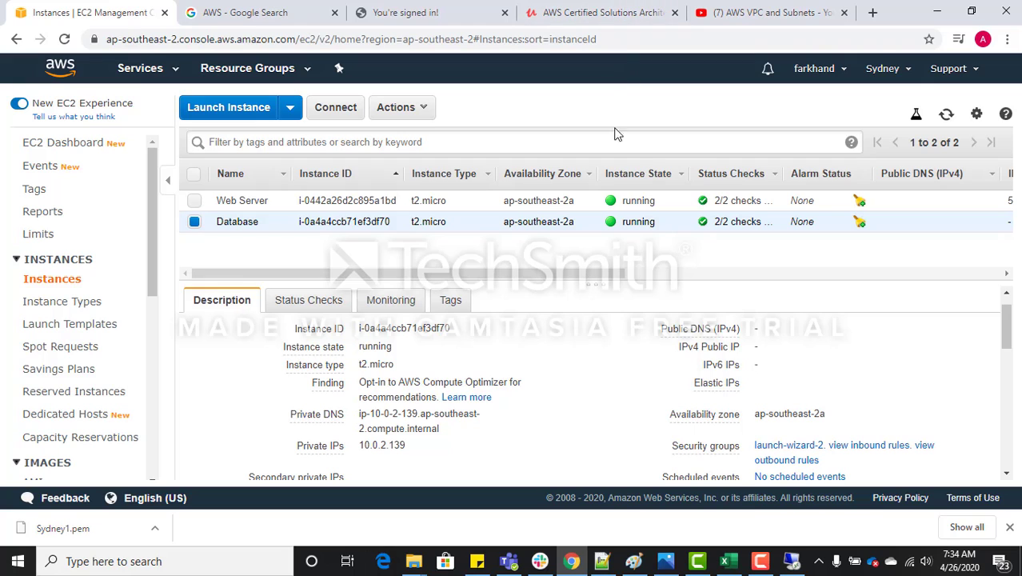
left_click(194, 200)
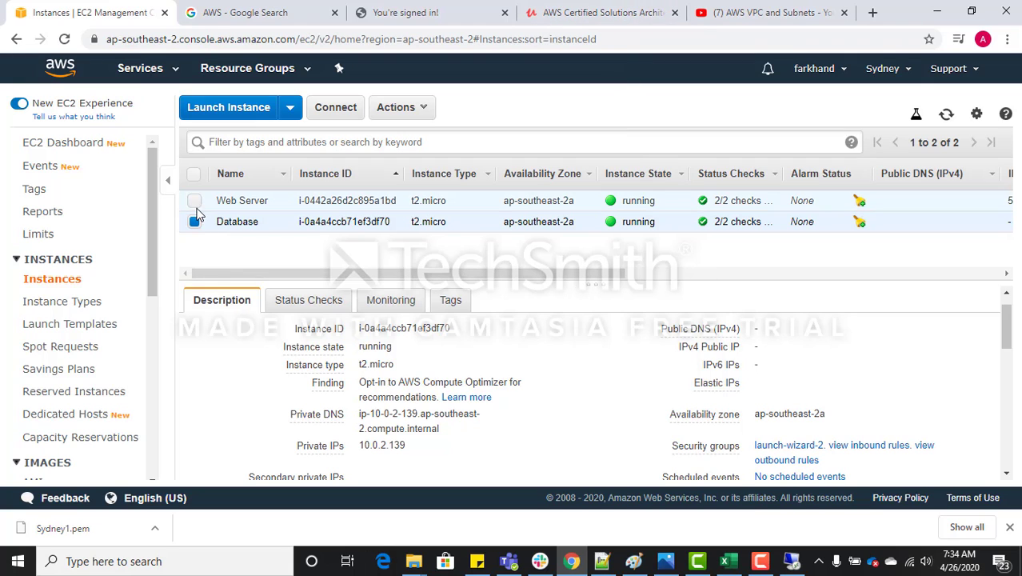
left_click(195, 222)
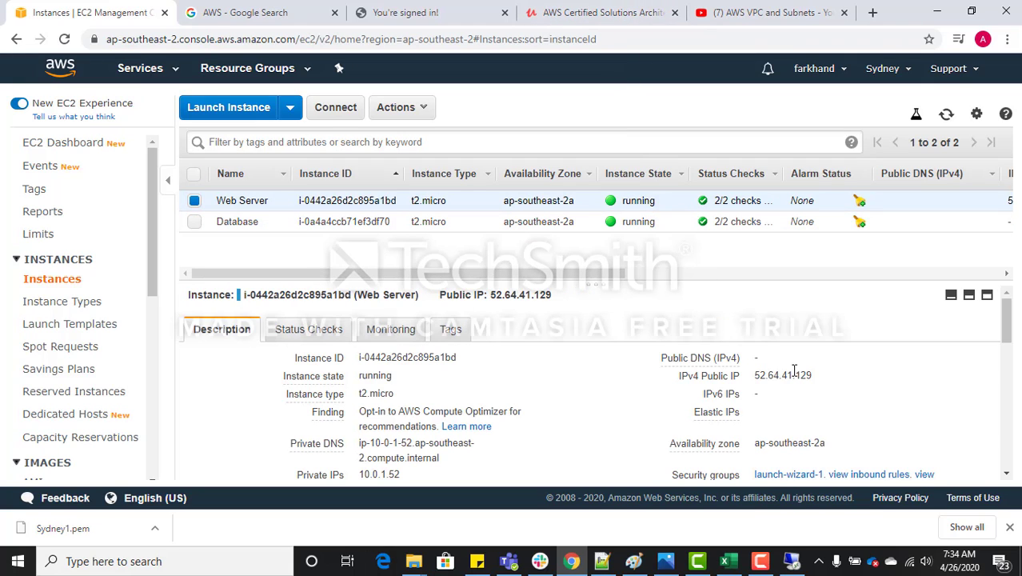
left_click_drag(811, 376, 728, 390)
key("ctrl+c")
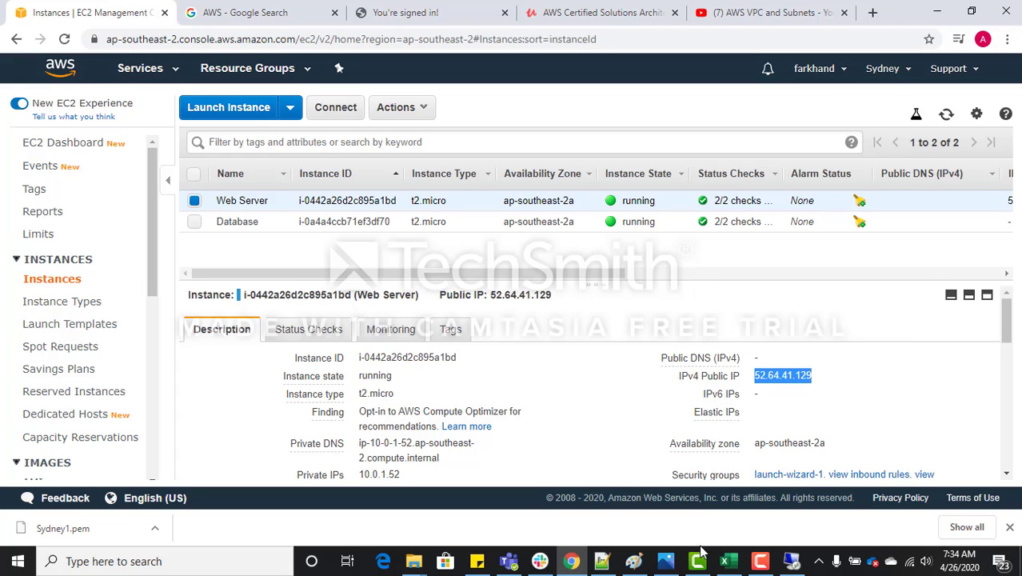
In the Excel workbook, enter Web Server in J6 and its copied public IP in K6, widening both columns to fit.
left_click(727, 561)
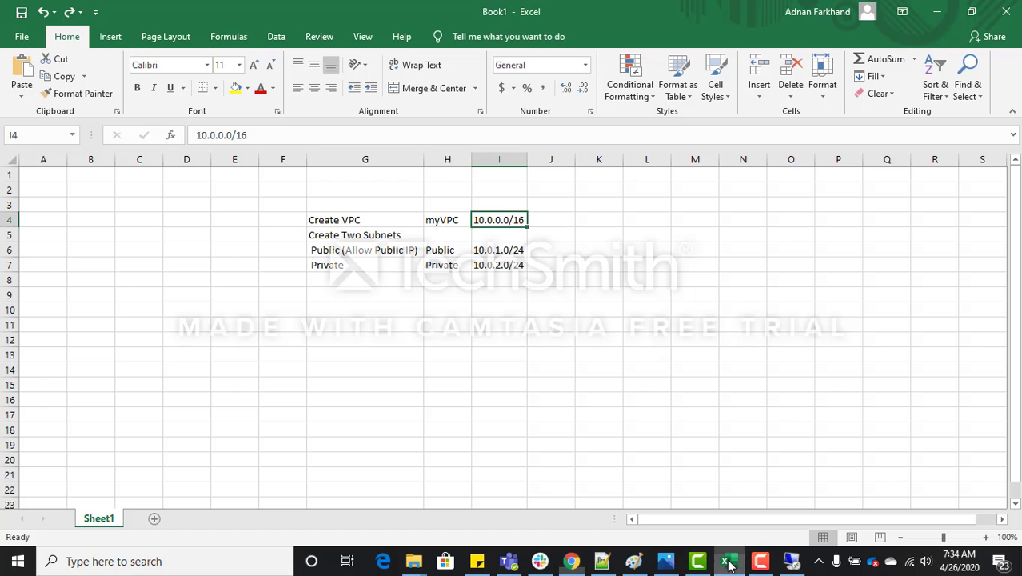
left_click(555, 217)
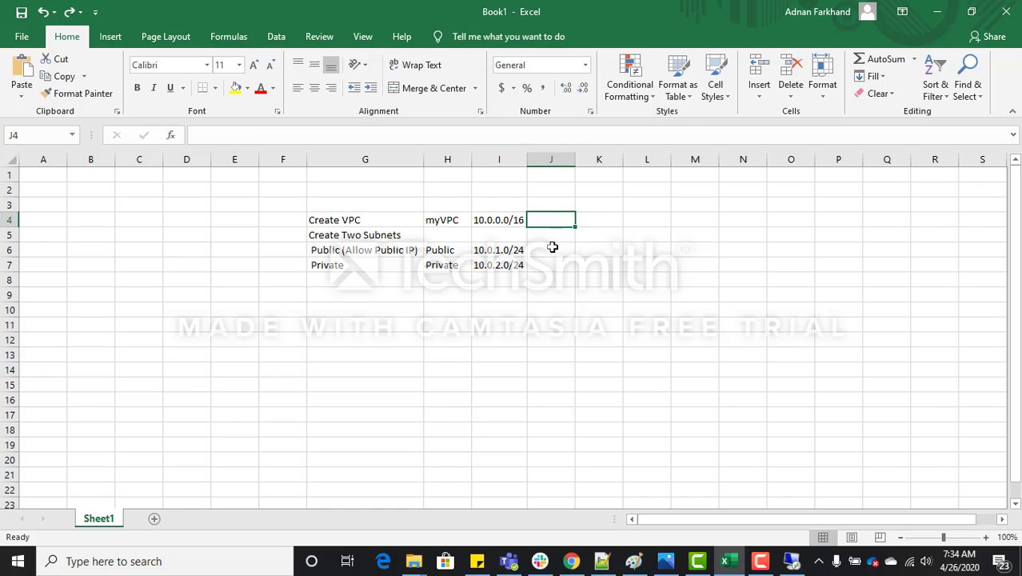
left_click(552, 248)
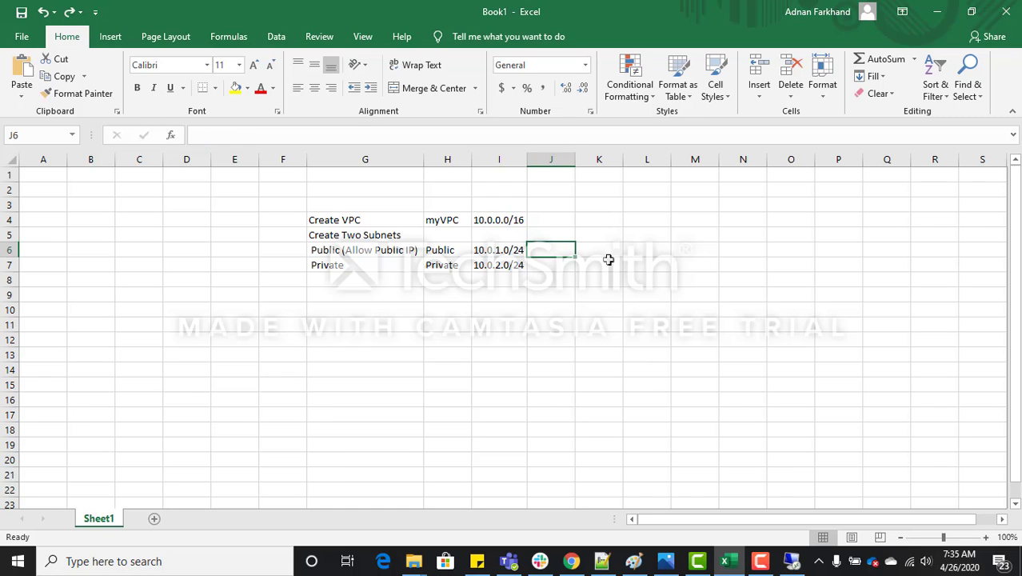
type("We")
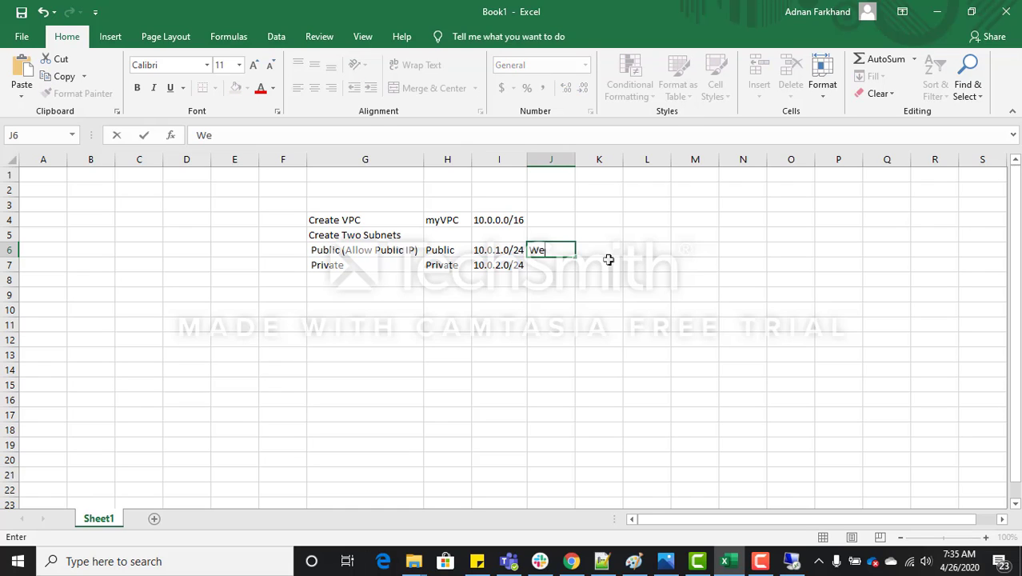
type("b Server")
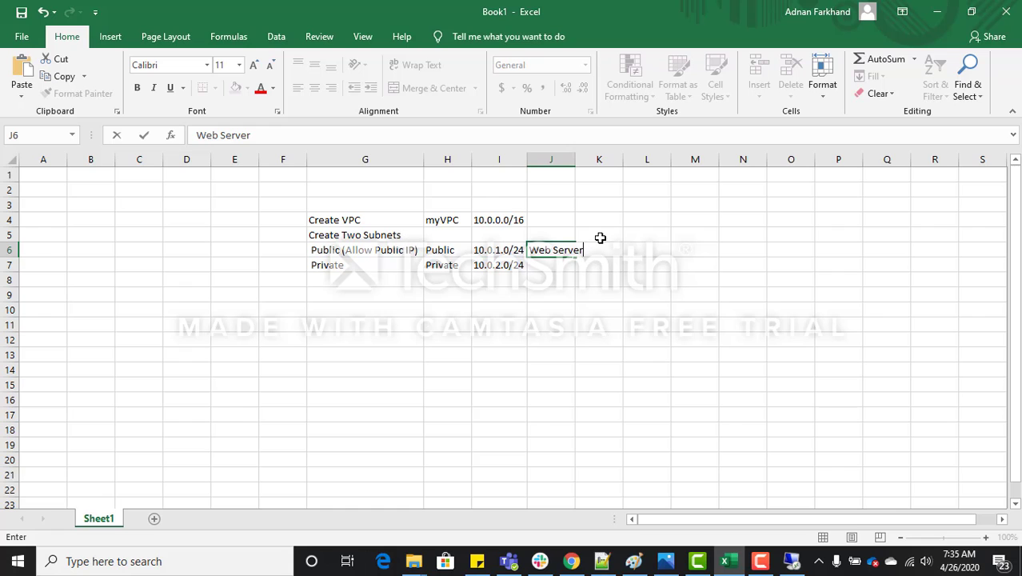
left_click(577, 160)
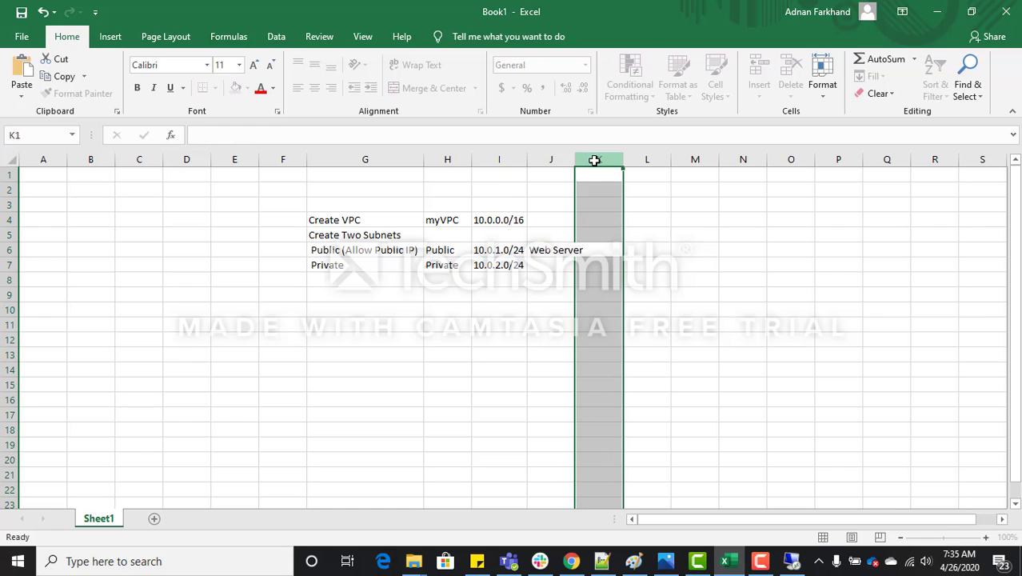
left_click(611, 251)
left_click_drag(574, 155, 586, 158)
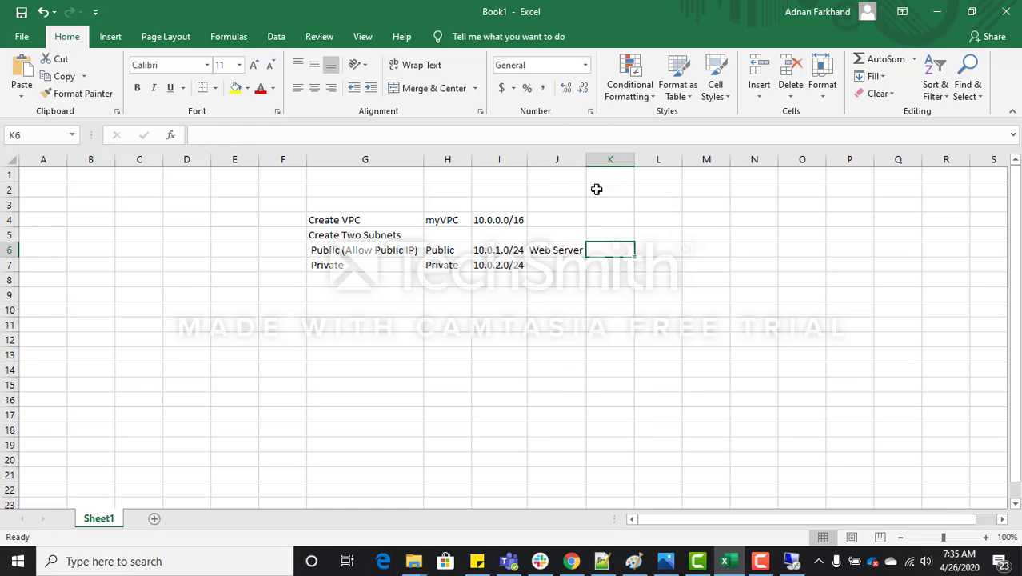
key("ctrl+v")
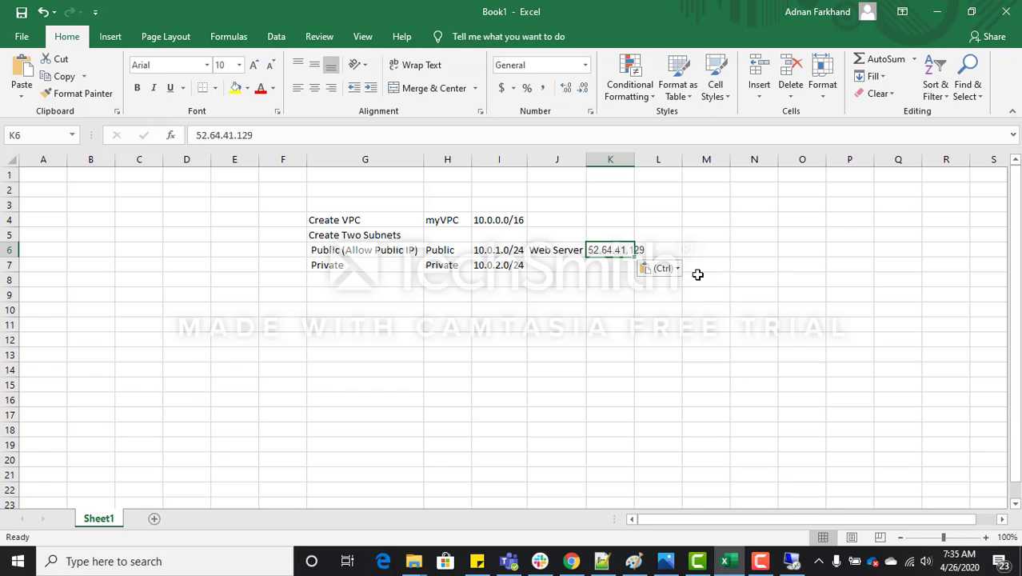
left_click_drag(634, 159, 646, 159)
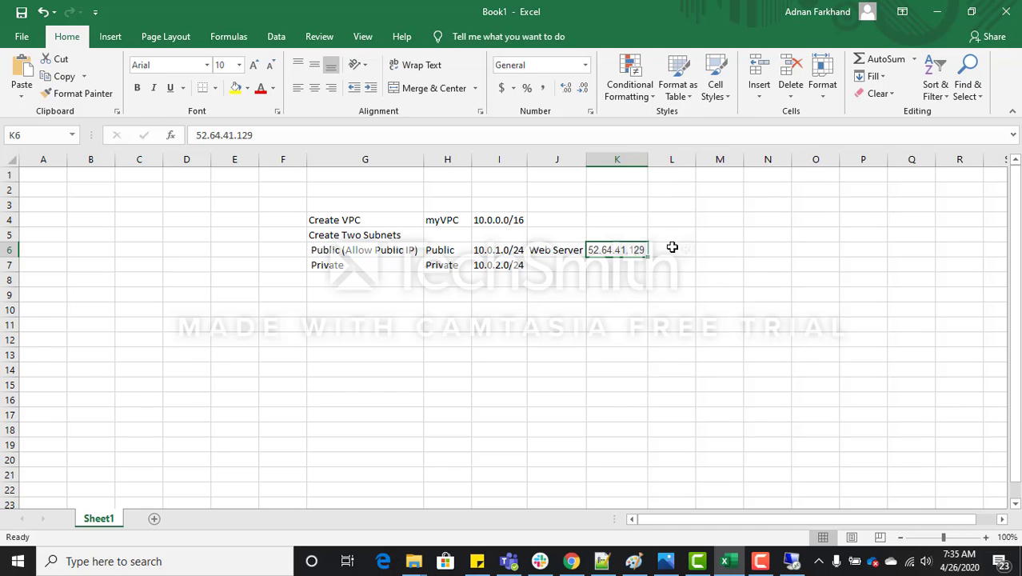
Copy the Web Server instance's private IP from the EC2 console into cell L6 of the Excel sheet.
key("alt+Tab")
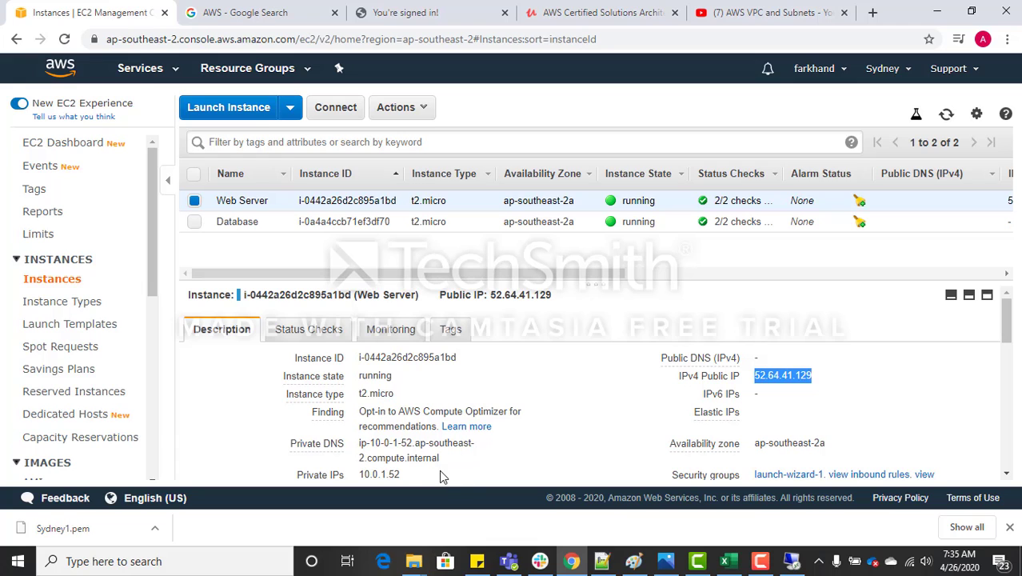
left_click(412, 474)
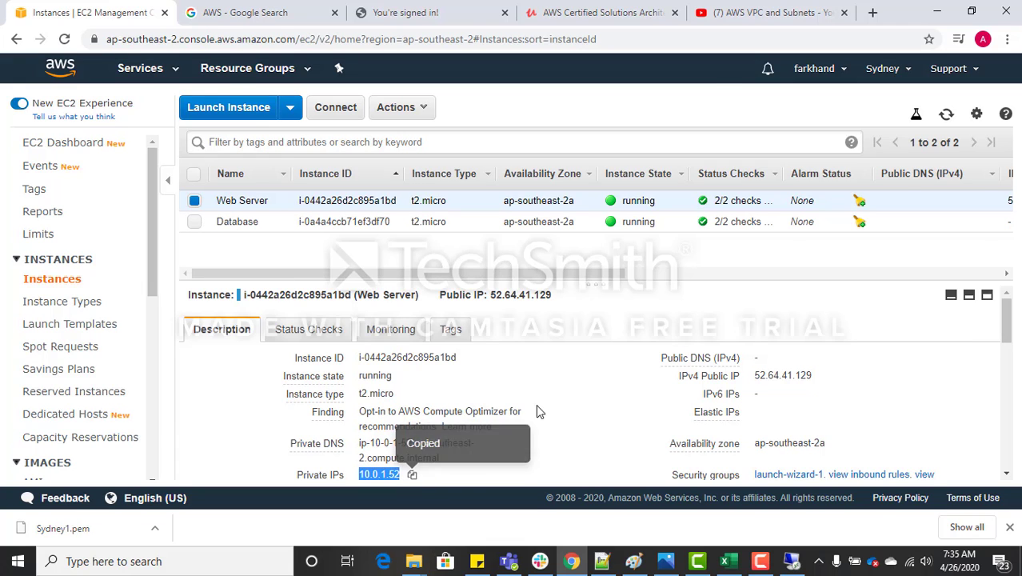
key("alt+Tab")
left_click(677, 254)
key("ctrl+v")
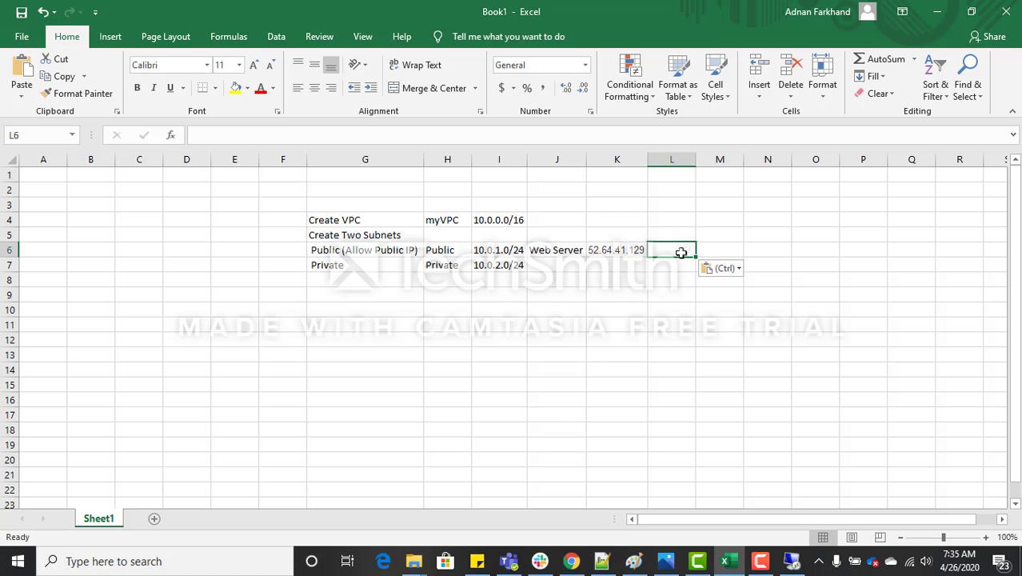
key("ctrl+v")
left_click(675, 308)
Select only the Database instance in the EC2 console and copy its private IP into cell L7 of the Excel sheet.
key("alt+Tab")
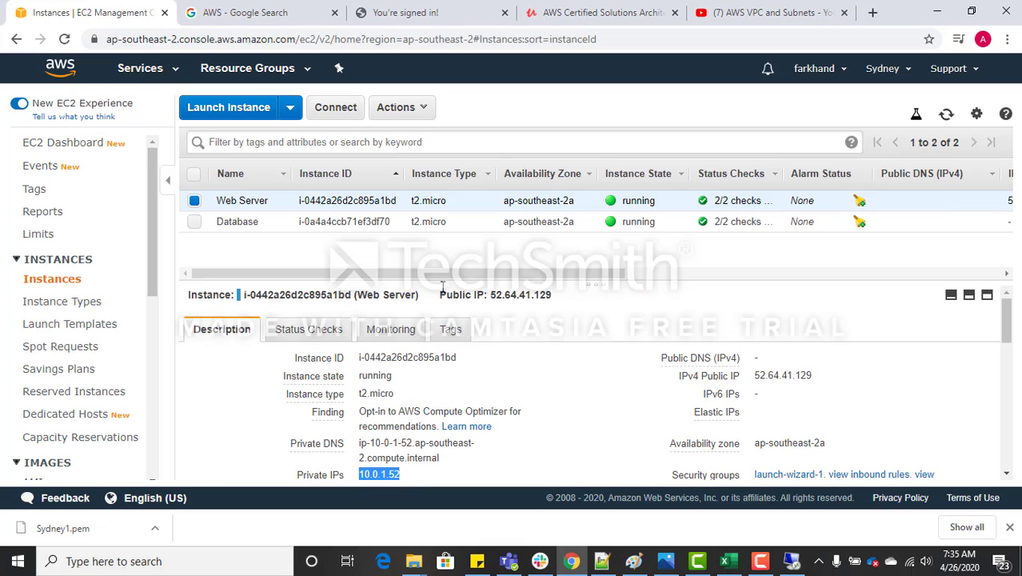
left_click(195, 222)
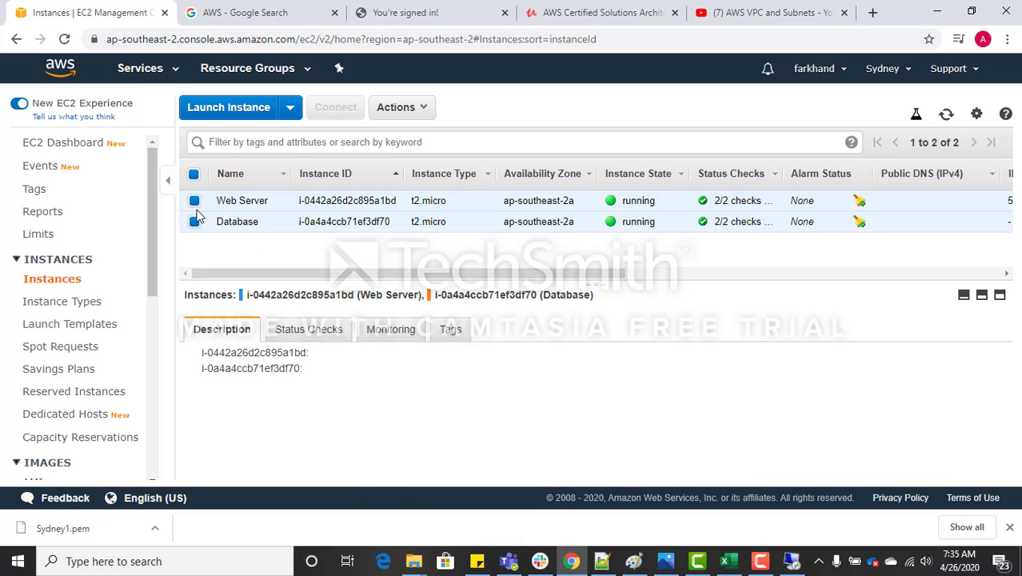
left_click(203, 222)
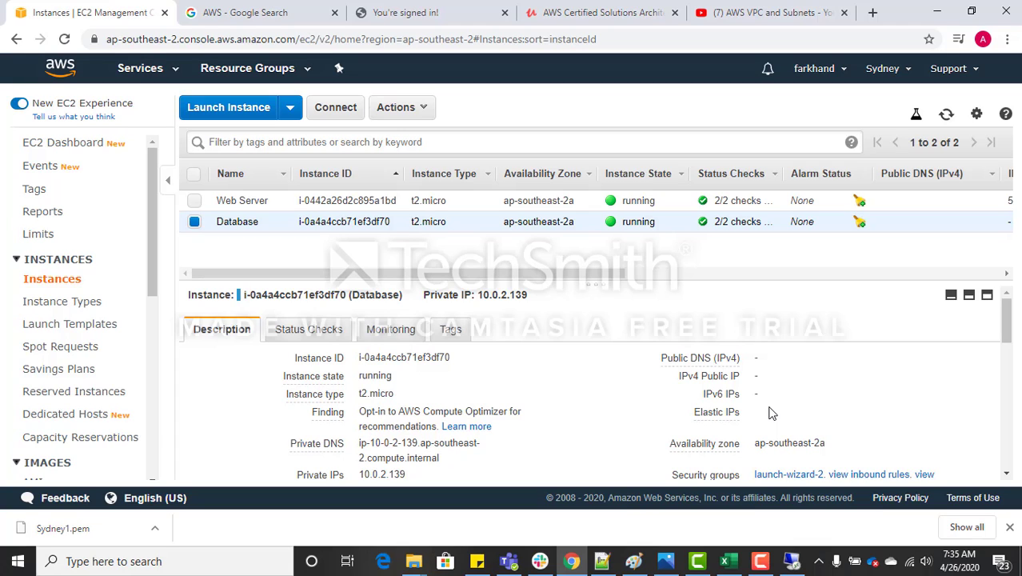
left_click(416, 475)
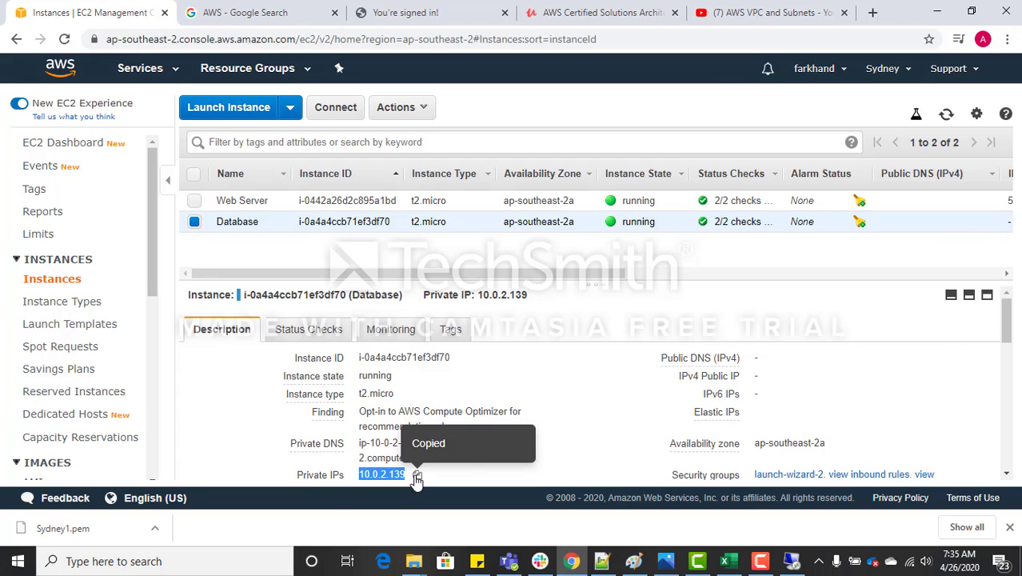
key("alt+Tab")
left_click(663, 266)
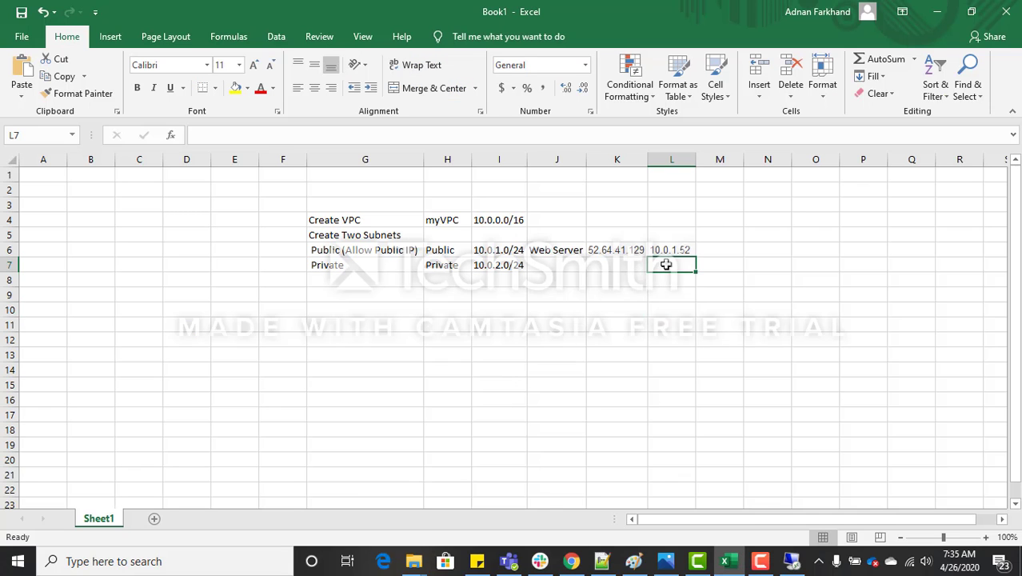
key("ctrl+v")
Label the private subnet's row Database in J7 and enter N/A as its public IP in K7.
left_click(549, 265)
type("Da")
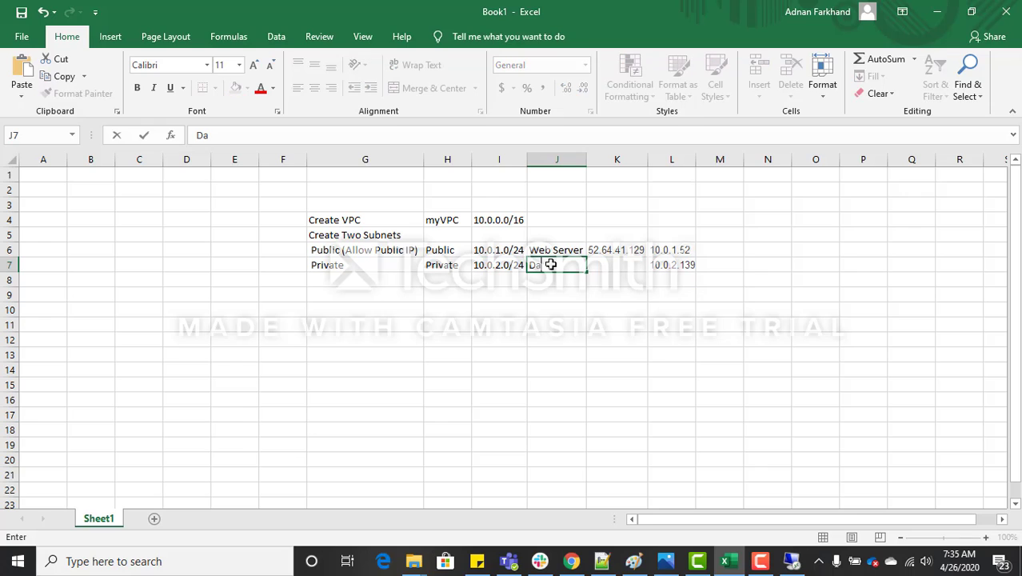
type("tabase")
key("Tab")
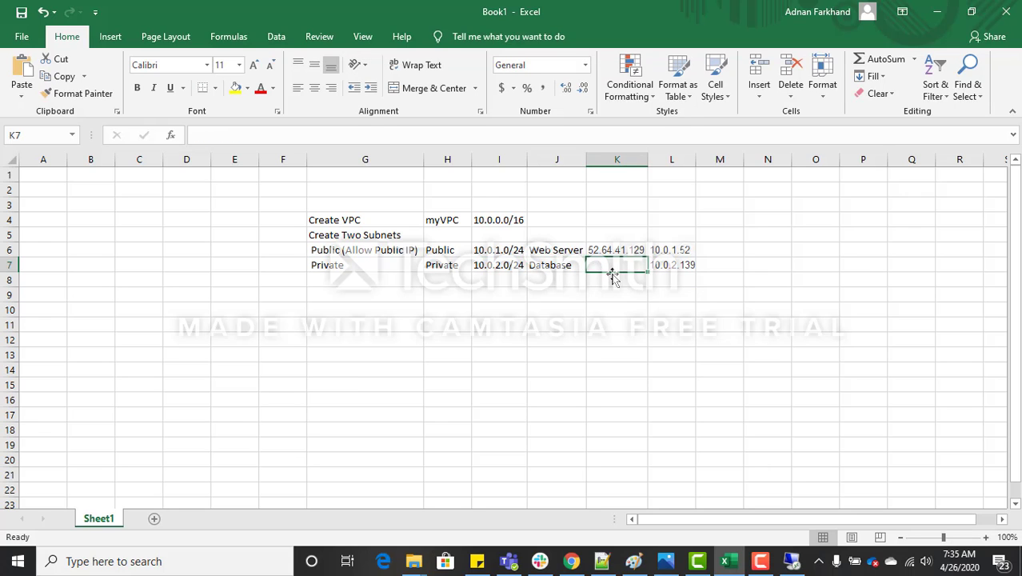
type("N/A")
key("Return")
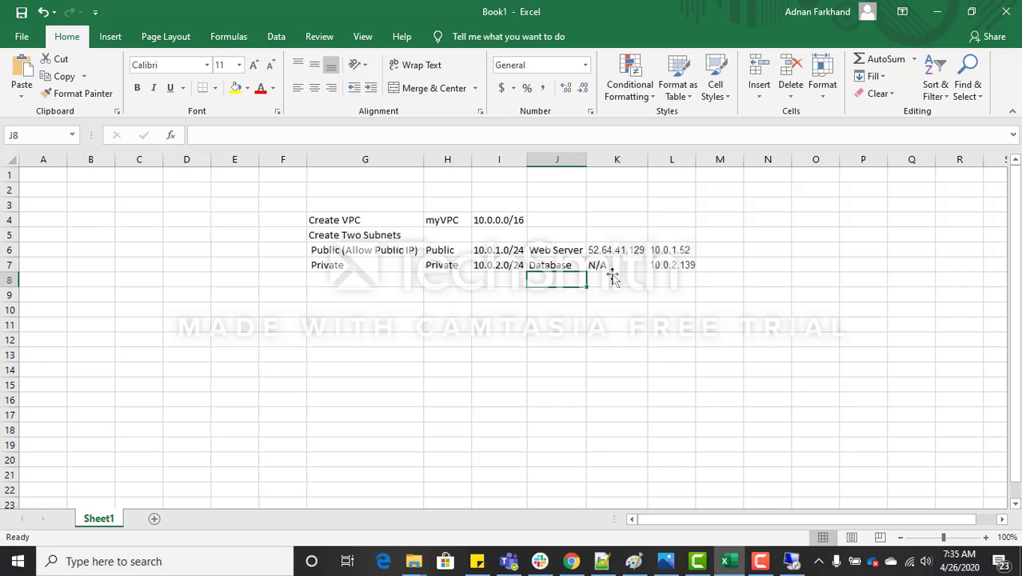
left_click(546, 265)
left_click(562, 249)
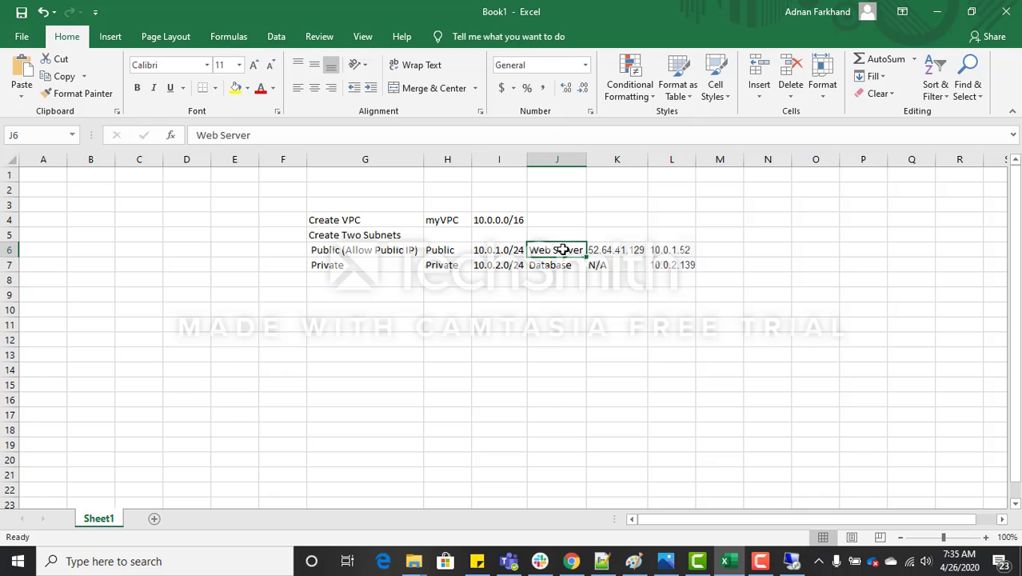
left_click(632, 250)
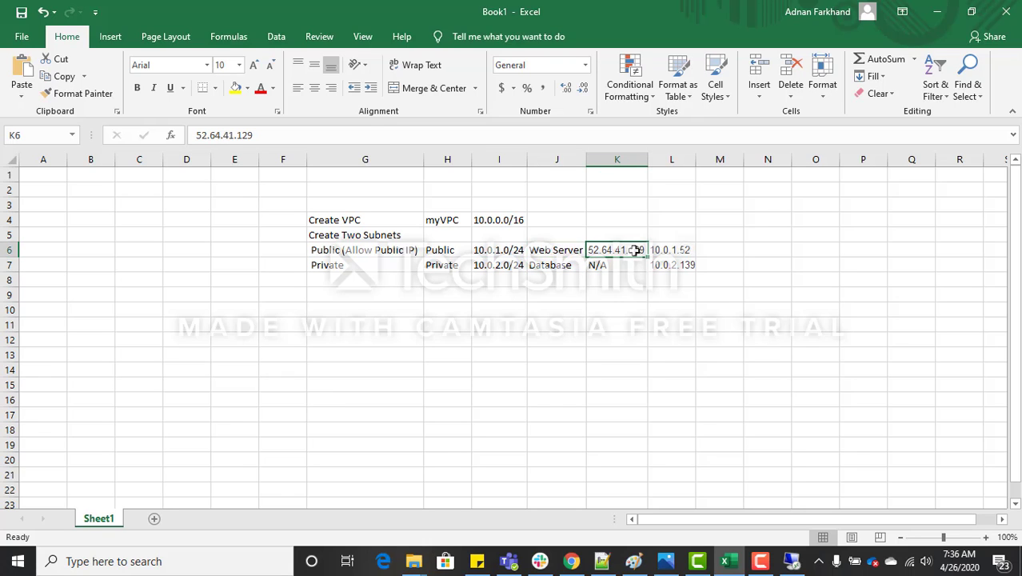
left_click(678, 268)
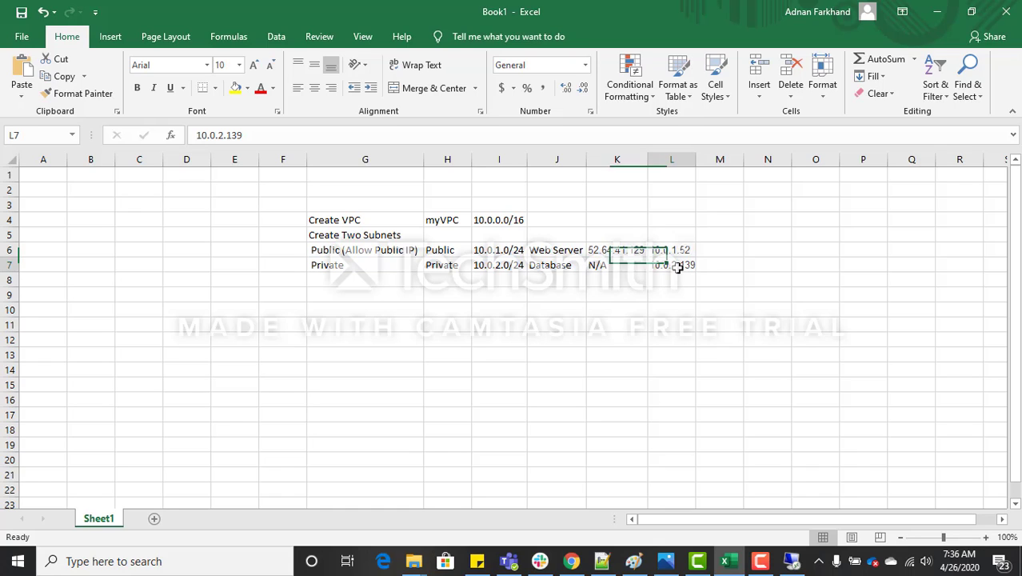
left_click(596, 250)
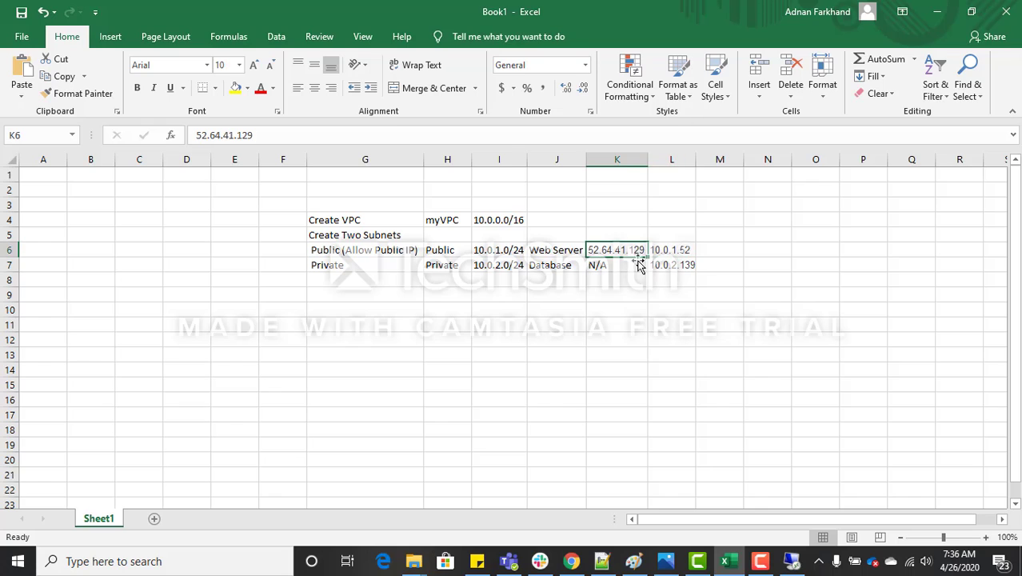
left_click(665, 265)
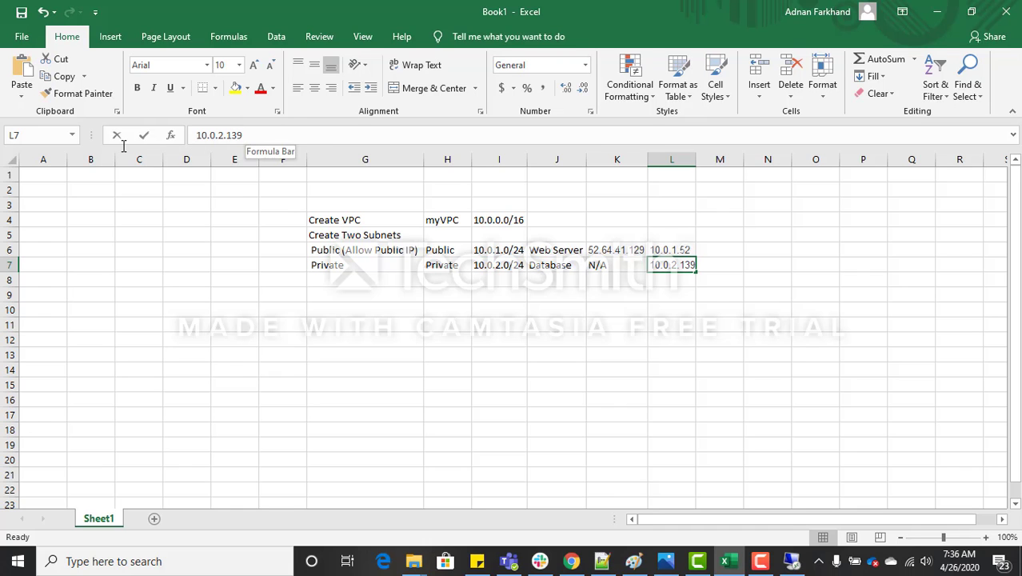
Switch to the EC2 console and open the Windows password retrieval for the Database instance.
key("alt+Tab")
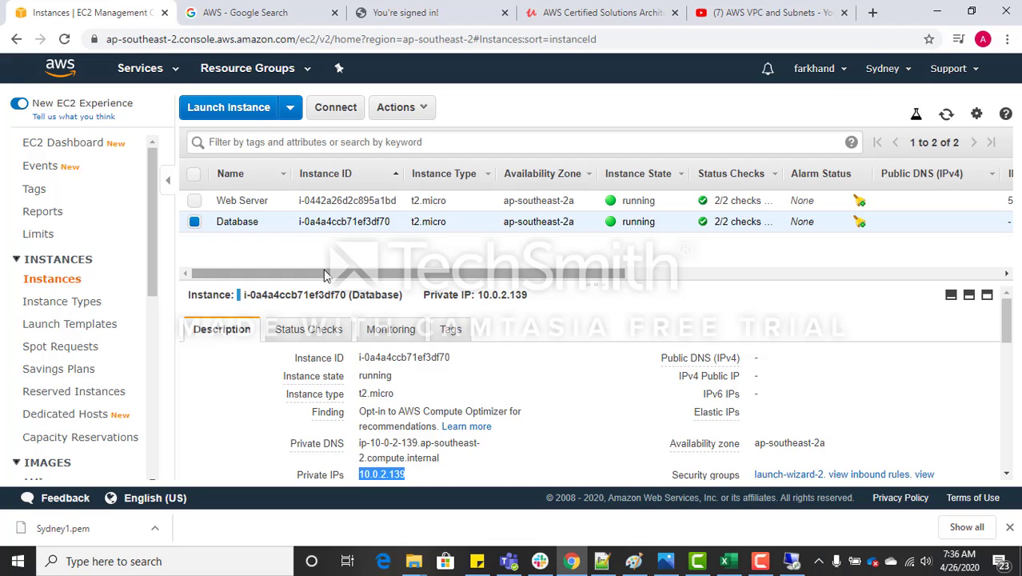
left_click(423, 114)
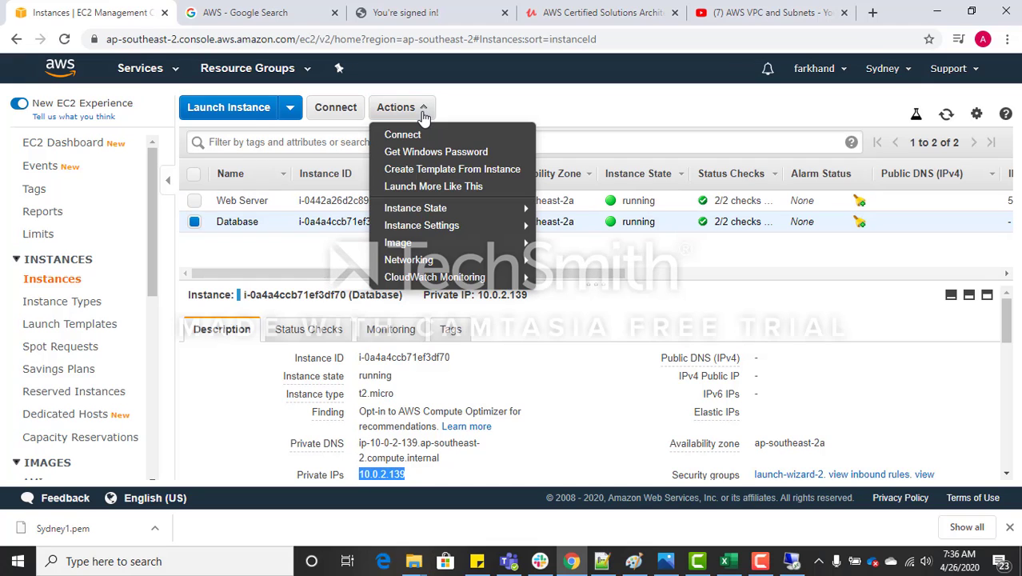
left_click(427, 151)
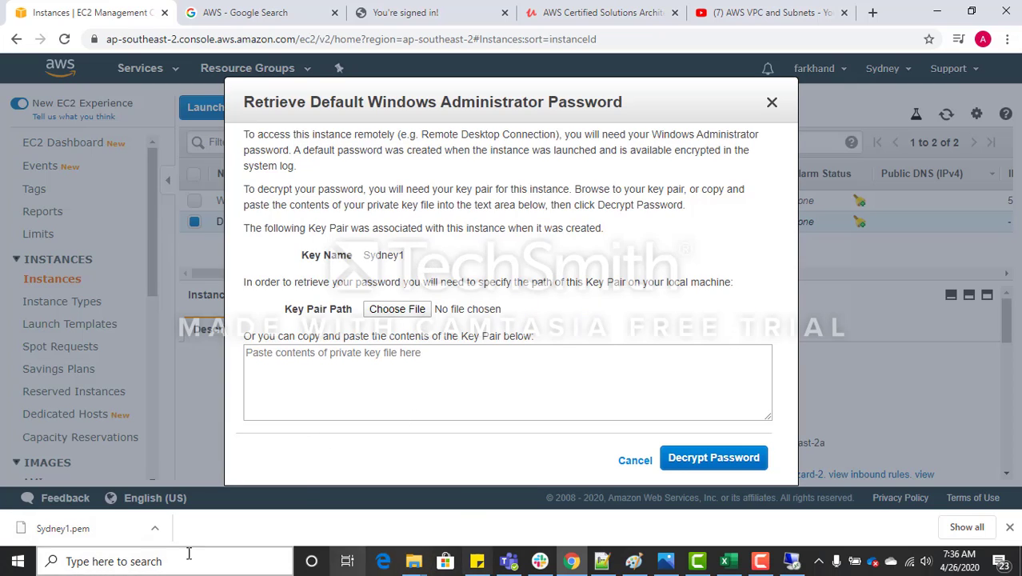
Open the downloaded Sydney1.pem key file in Notepad++ and copy its entire contents.
left_click(151, 534)
left_click(182, 479)
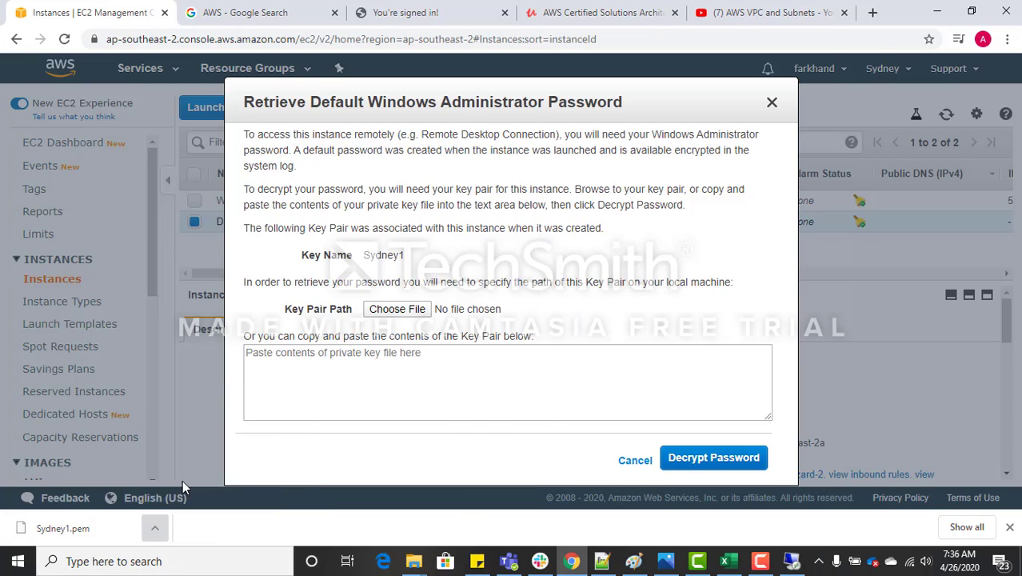
right_click(295, 174)
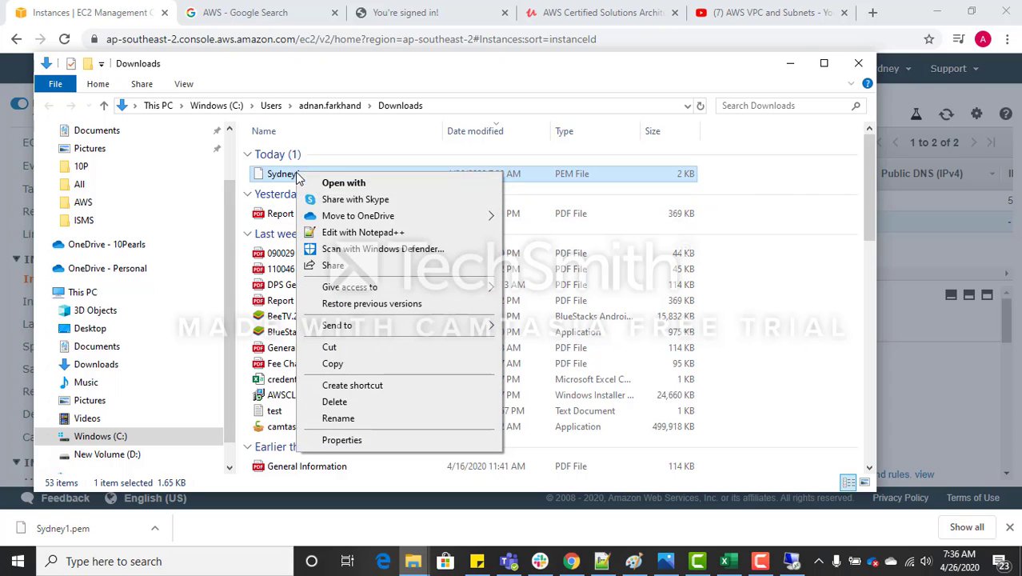
left_click(344, 233)
left_click_drag(290, 352, 94, 83)
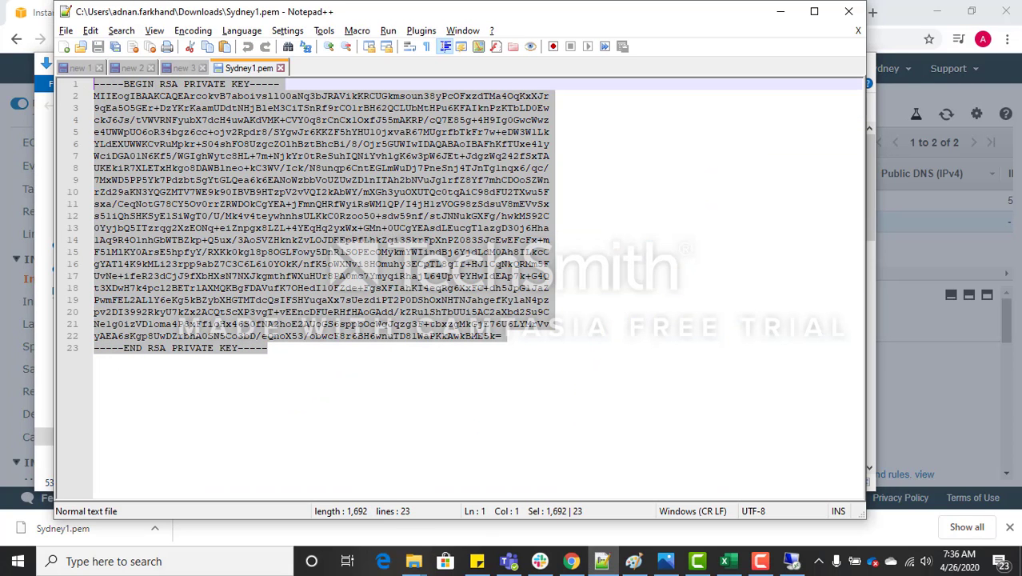
Paste the private key into the EC2 password retrieval form and decrypt the Database instance's administrator password.
key("alt+Tab")
key("alt+Tab")
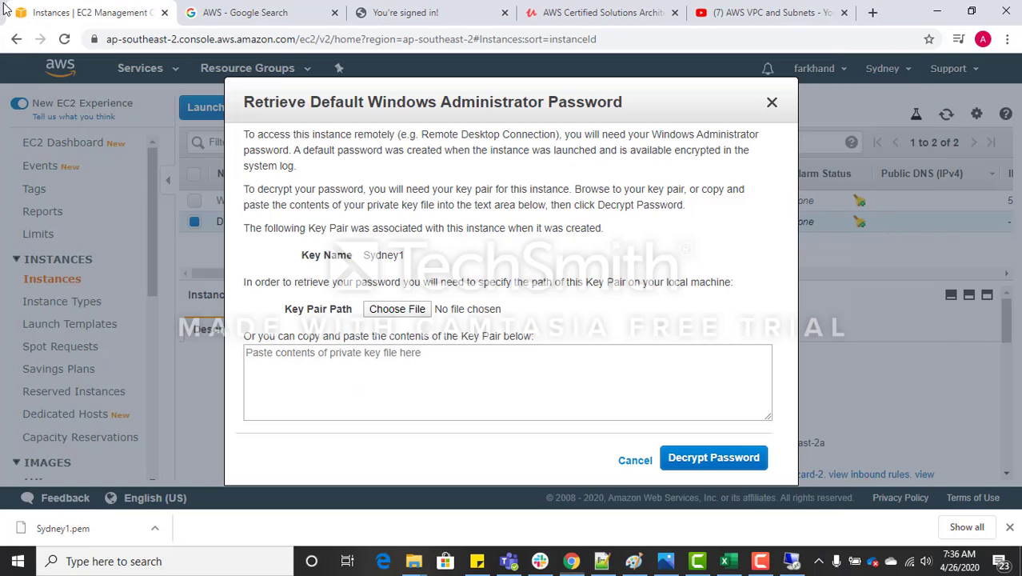
left_click(352, 373)
key("ctrl+v")
left_click(683, 457)
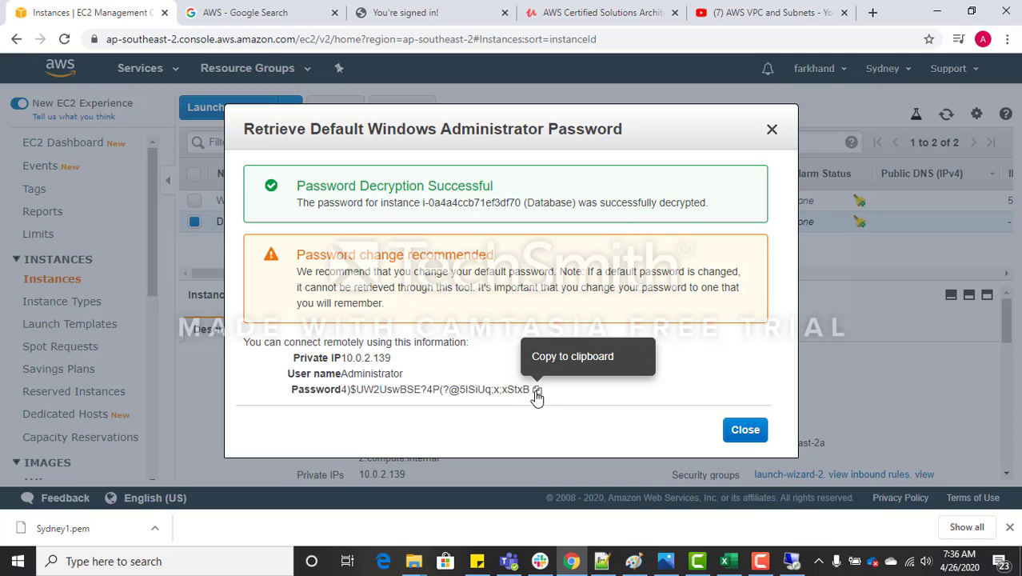
Copy the Database instance's private IP, user name and password below the Web Server credentials in the new 3 notes in Notepad++.
left_click(536, 390)
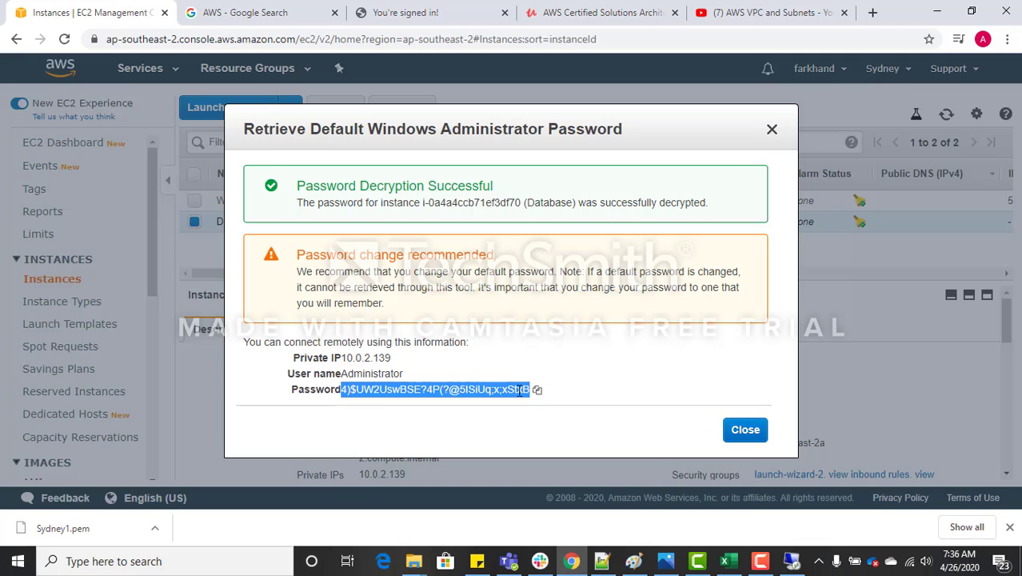
left_click_drag(292, 358, 522, 406)
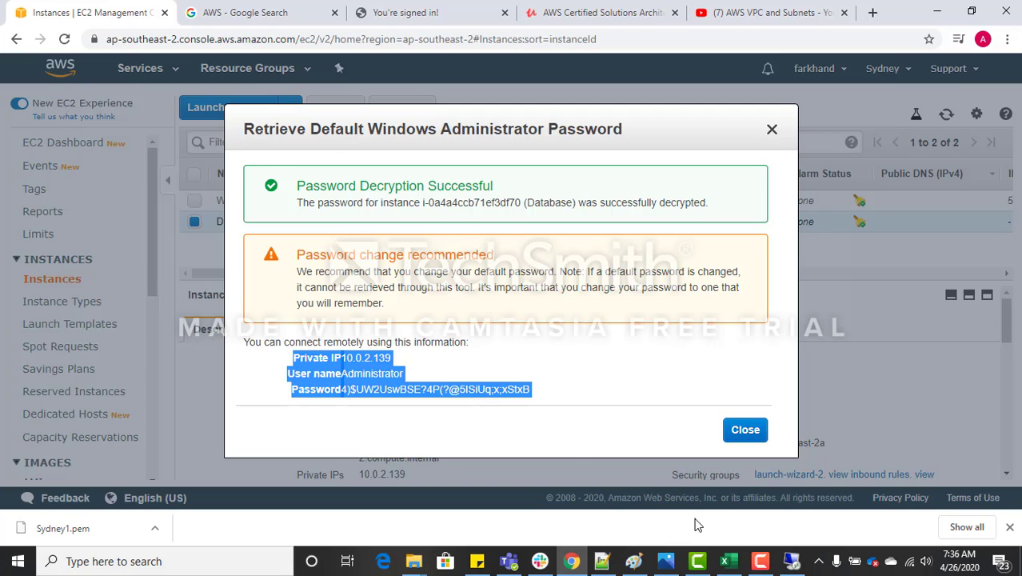
left_click(602, 561)
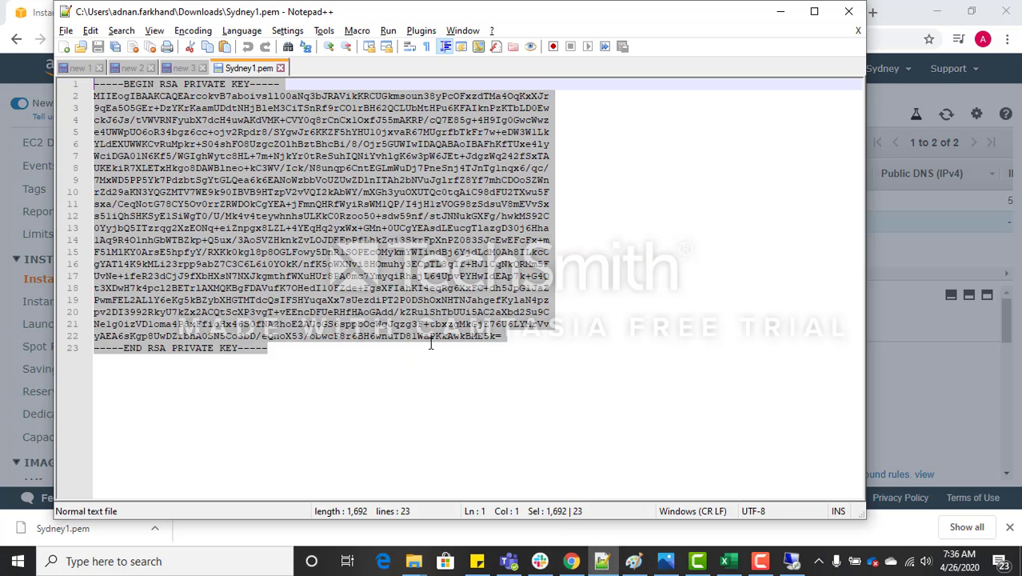
left_click(177, 68)
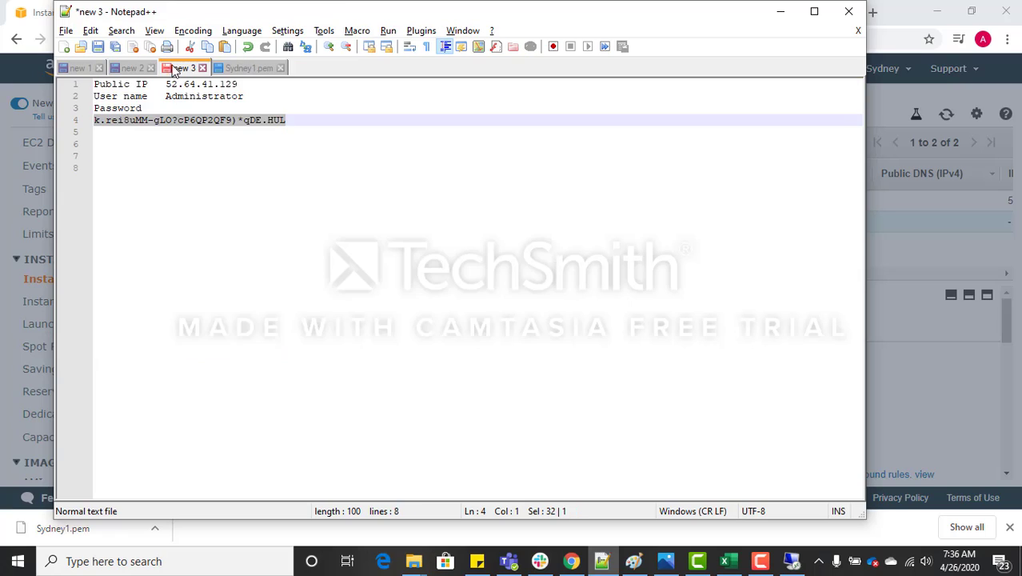
left_click(340, 131)
key("Return")
key("ctrl+v")
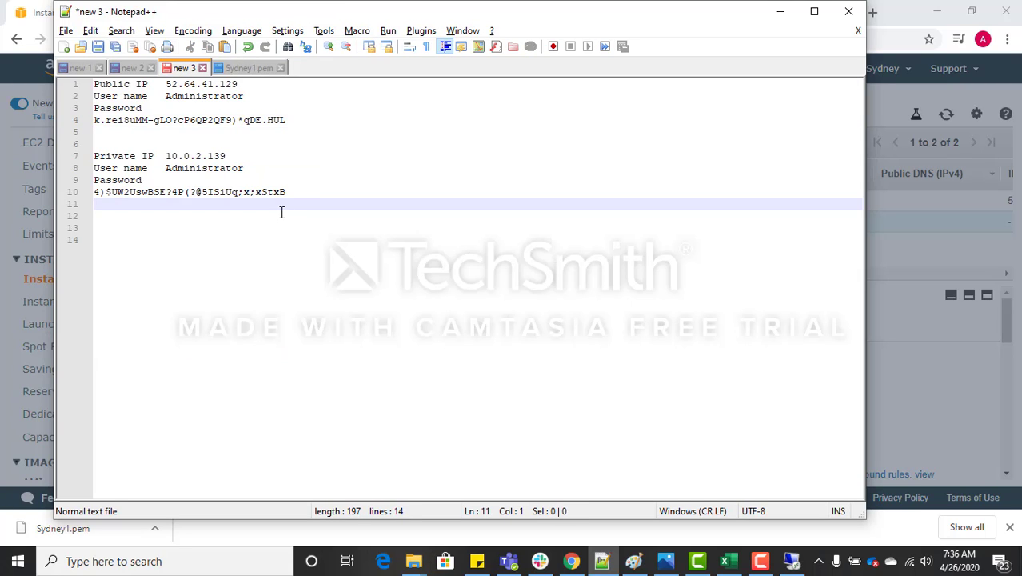
Copy the Database's private IP 10.0.2.139 from the notes and switch to the Web Server's remote desktop session.
left_click_drag(292, 192, 93, 197)
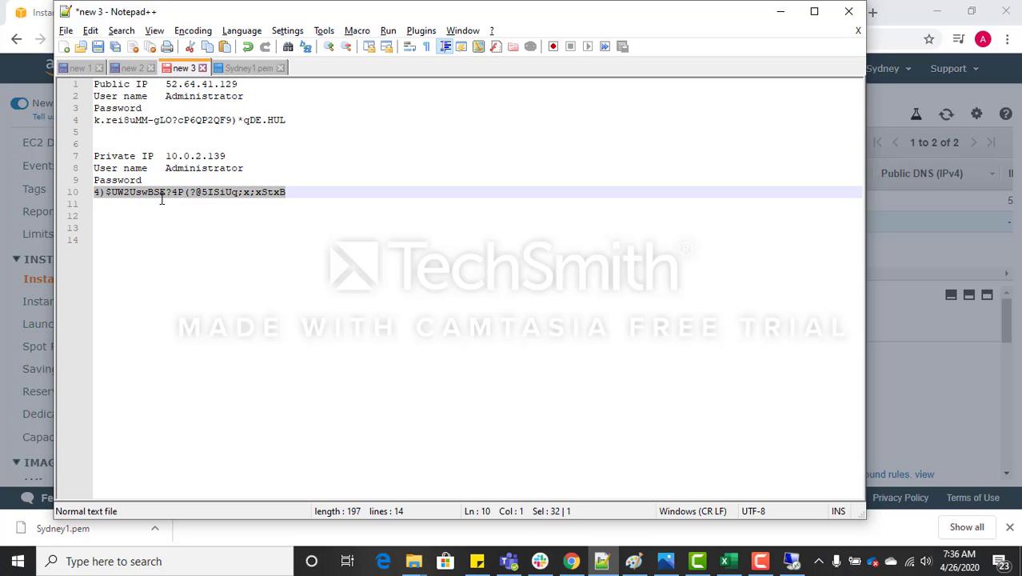
left_click_drag(240, 155, 165, 157)
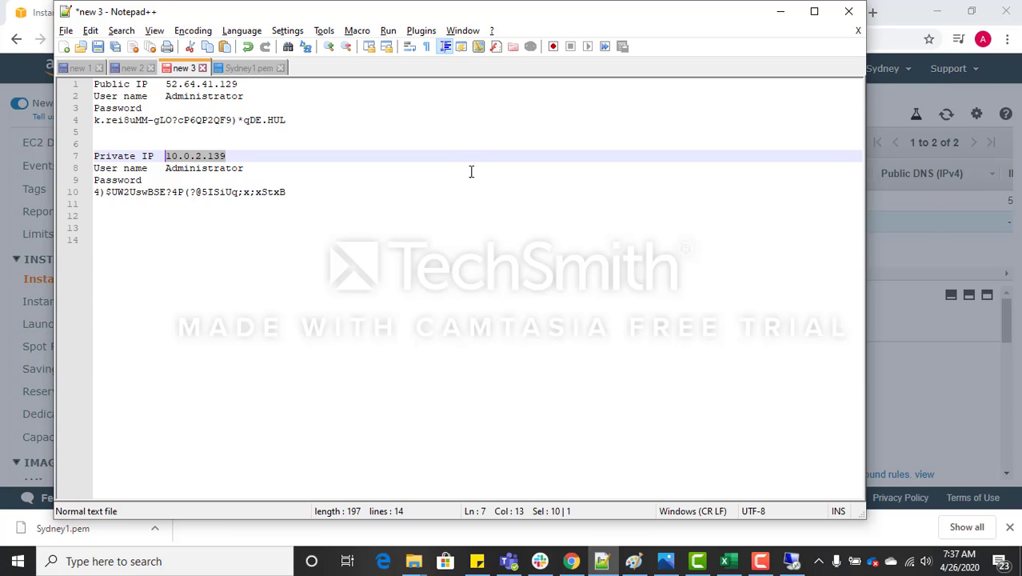
key("alt+Tab")
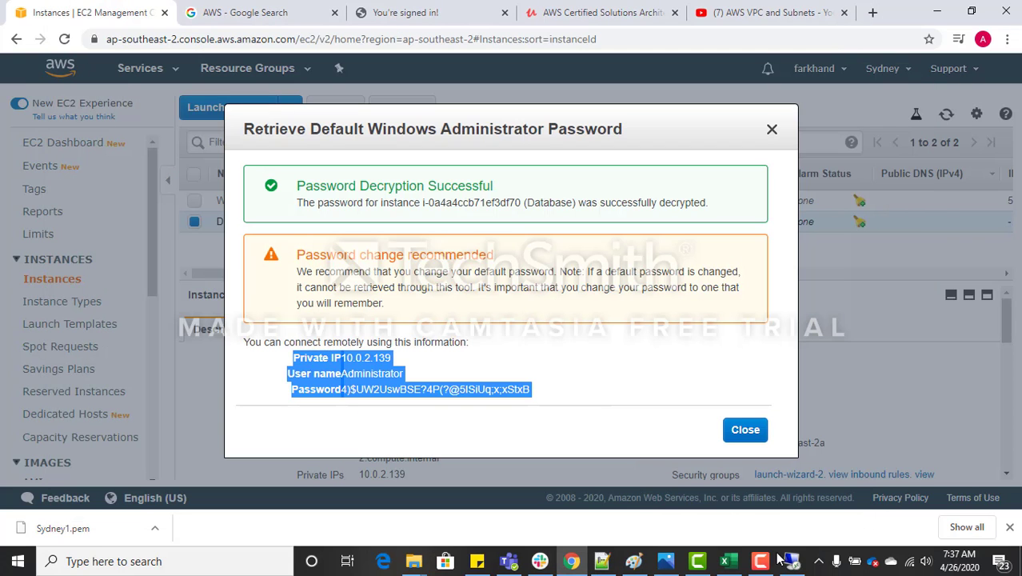
left_click(785, 560)
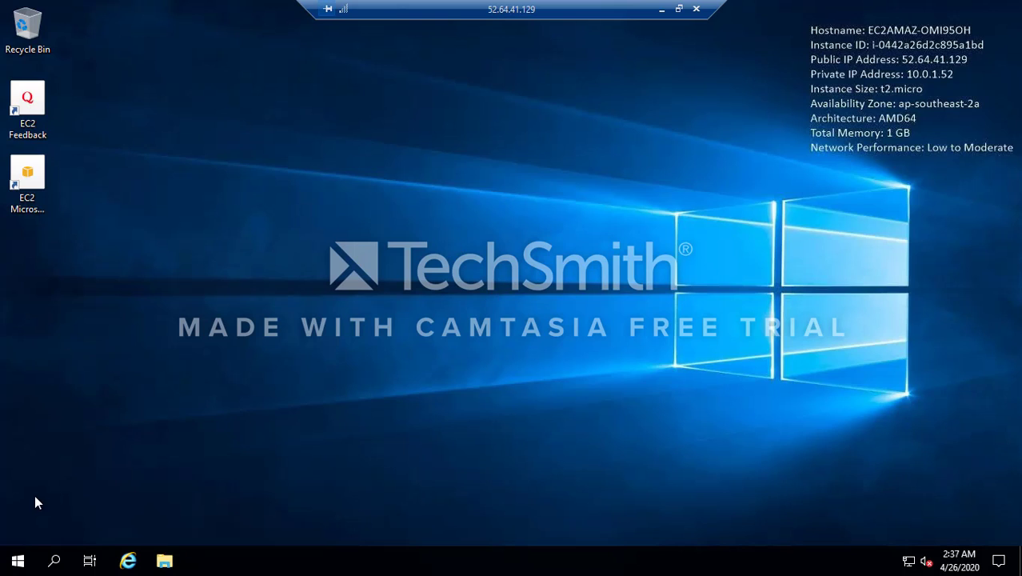
Search for remote on the Web Server and launch Remote Desktop Connection.
left_click(54, 562)
left_click(54, 562)
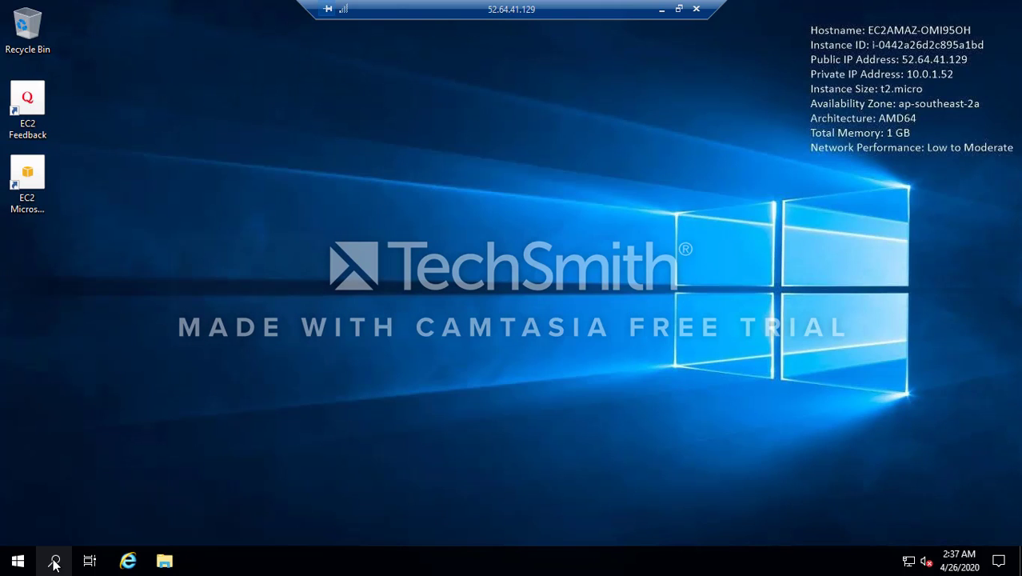
left_click(54, 562)
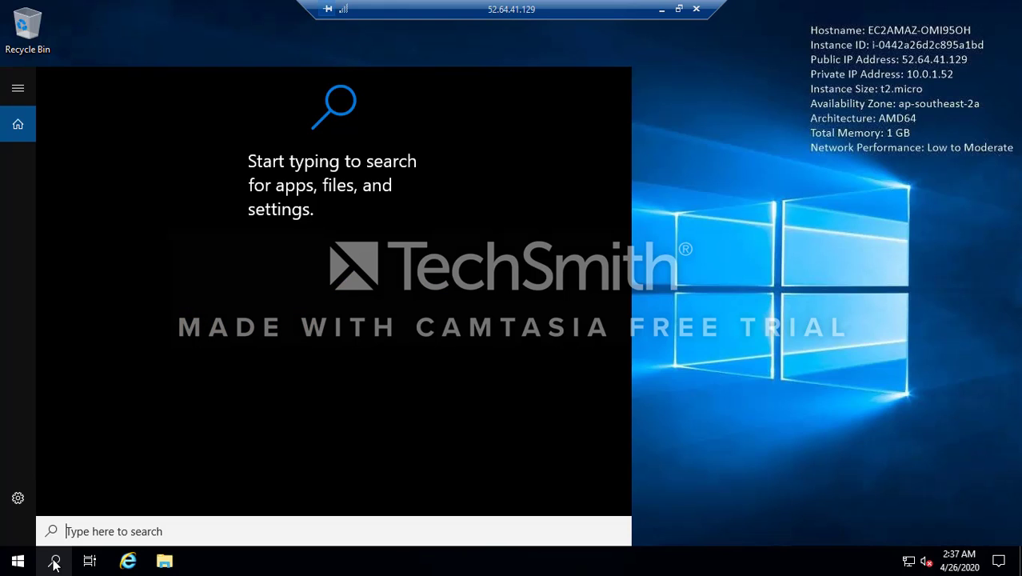
type("r")
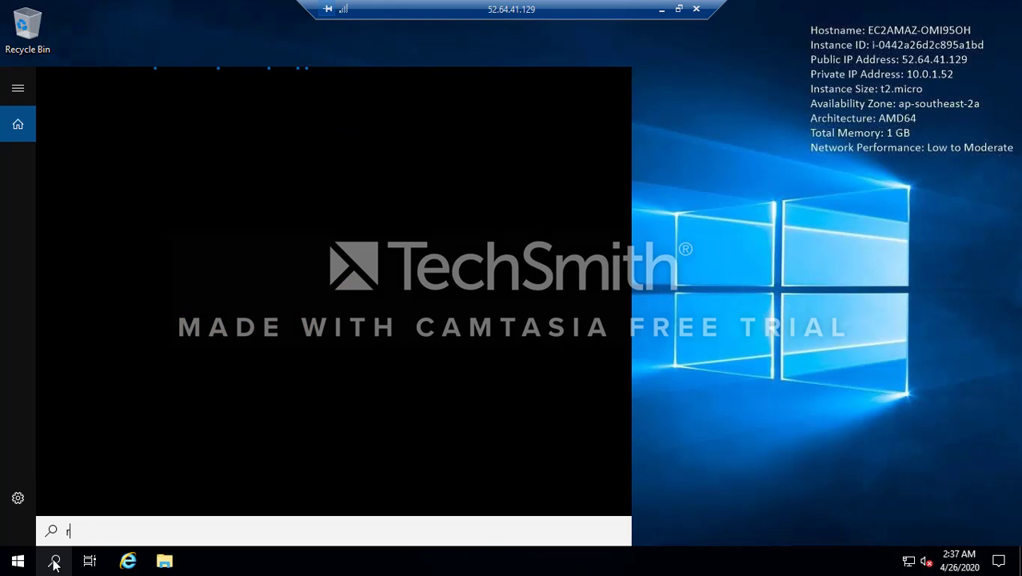
type("emotee")
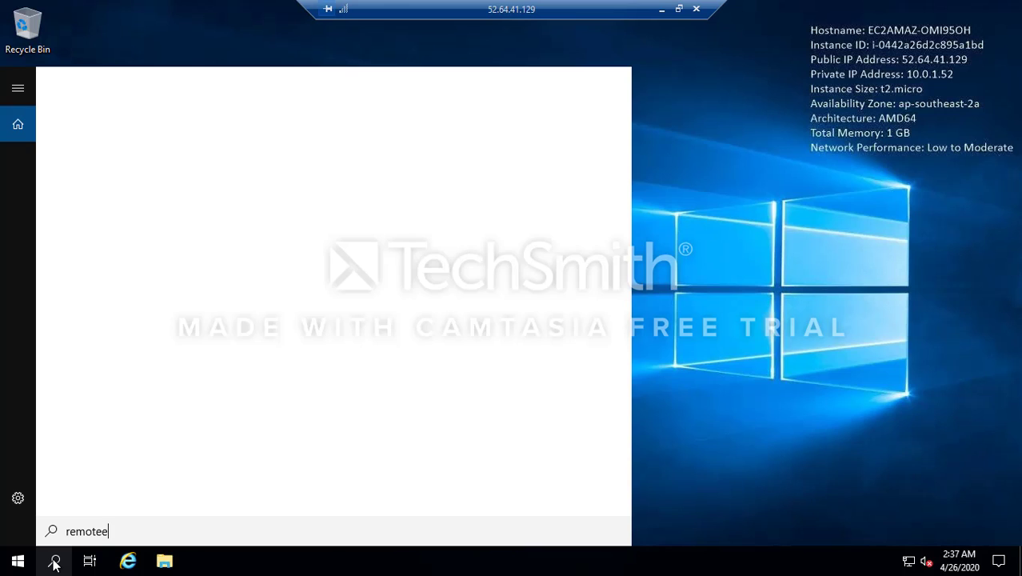
key("BackSpace")
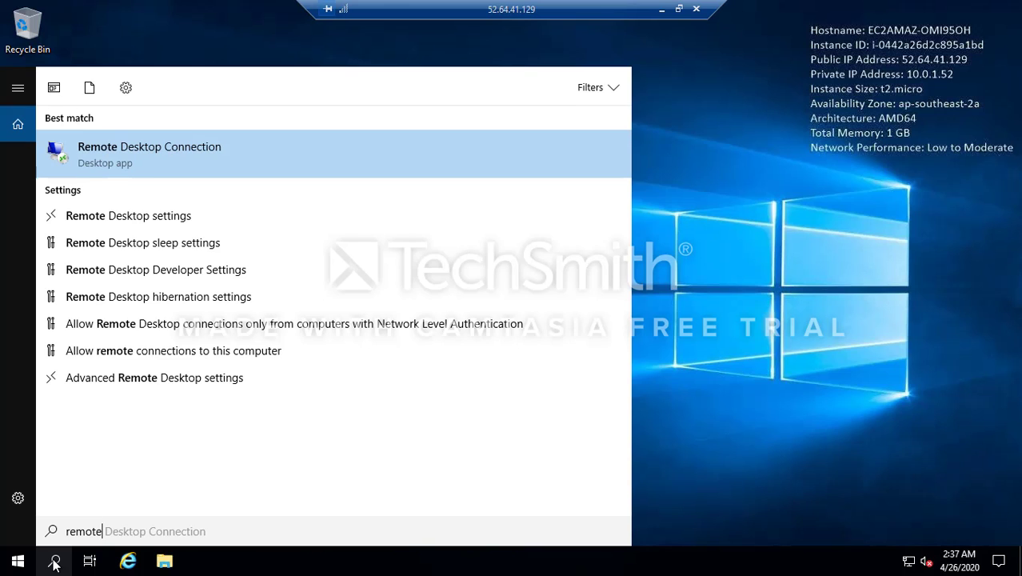
key("Return")
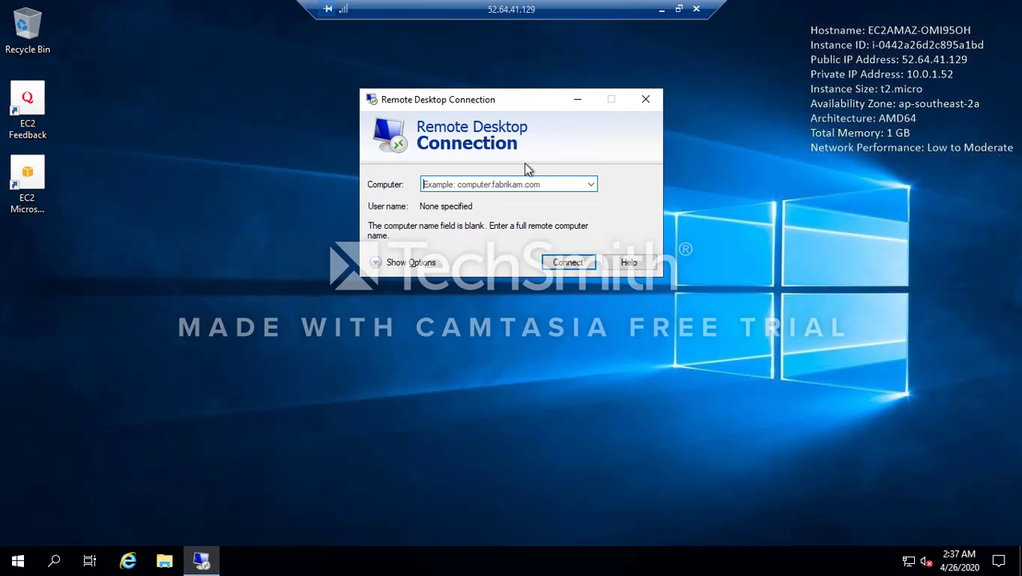
Set the target computer to 10.0.2.139 and start the remote connection.
left_click(515, 184)
key("ctrl+v")
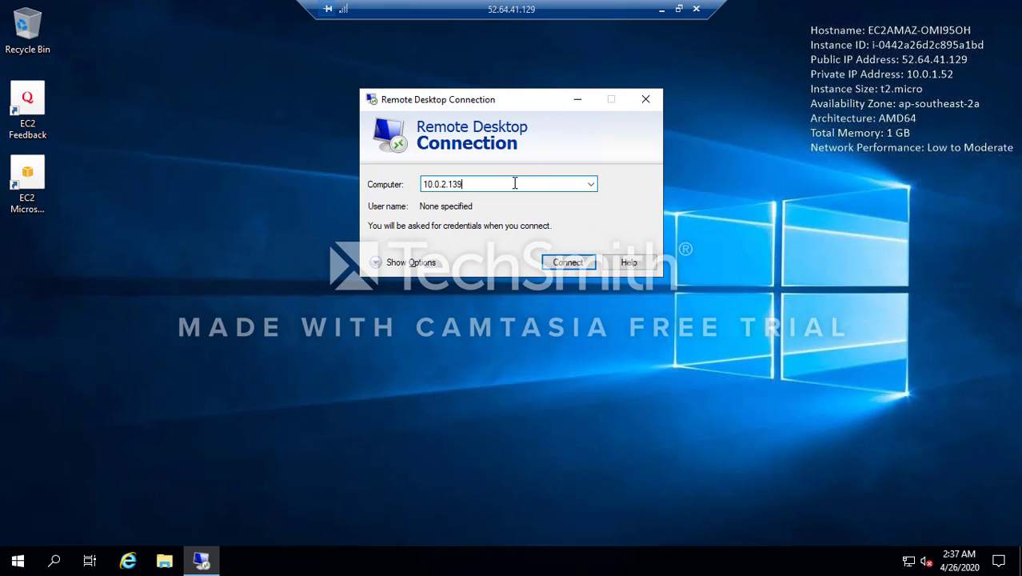
left_click(578, 269)
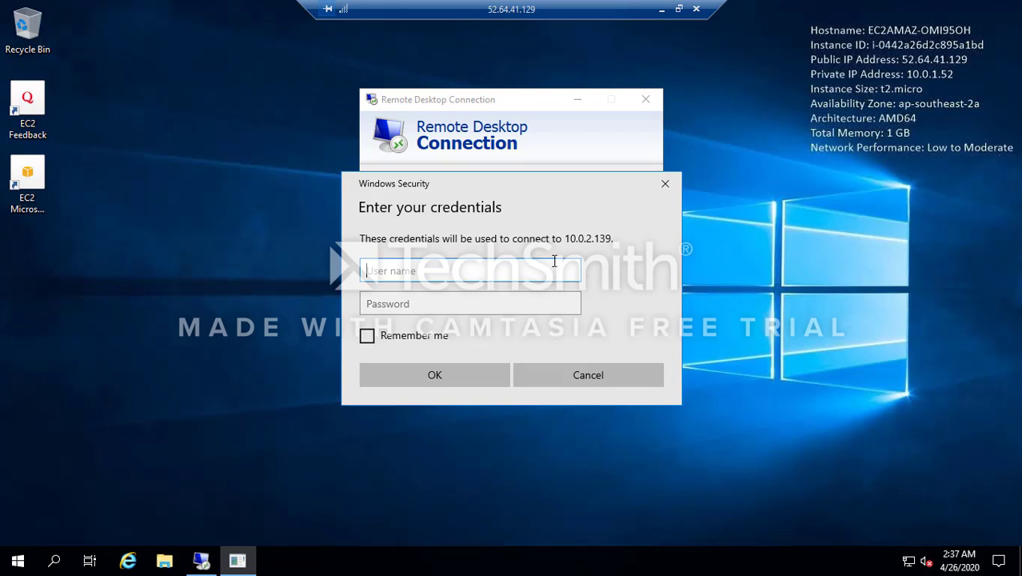
Enter administrator as the user name and paste the Database's administrator password, copied from the EC2 console, into the credentials prompt.
type("administrator")
key("Tab")
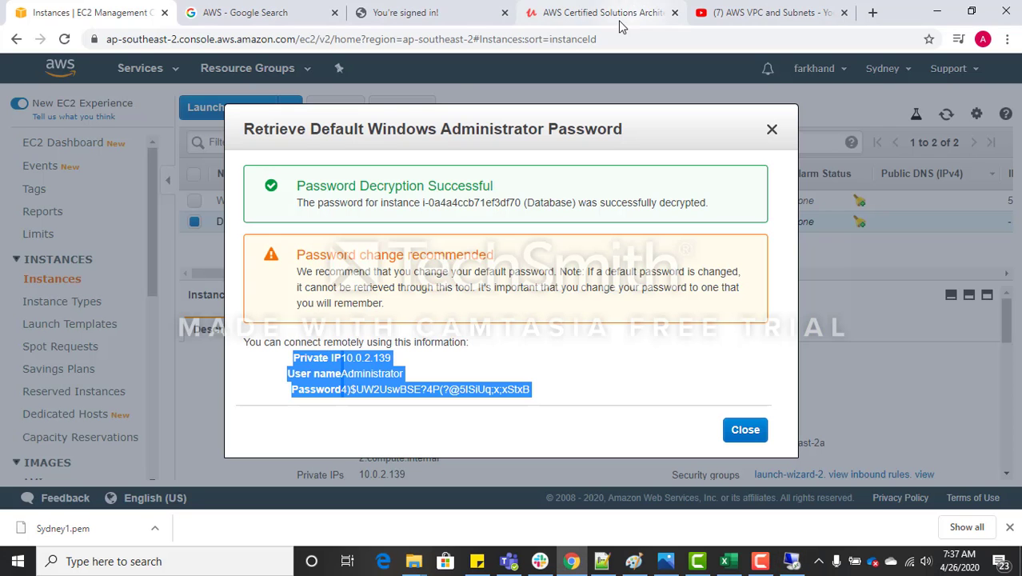
left_click(659, 8)
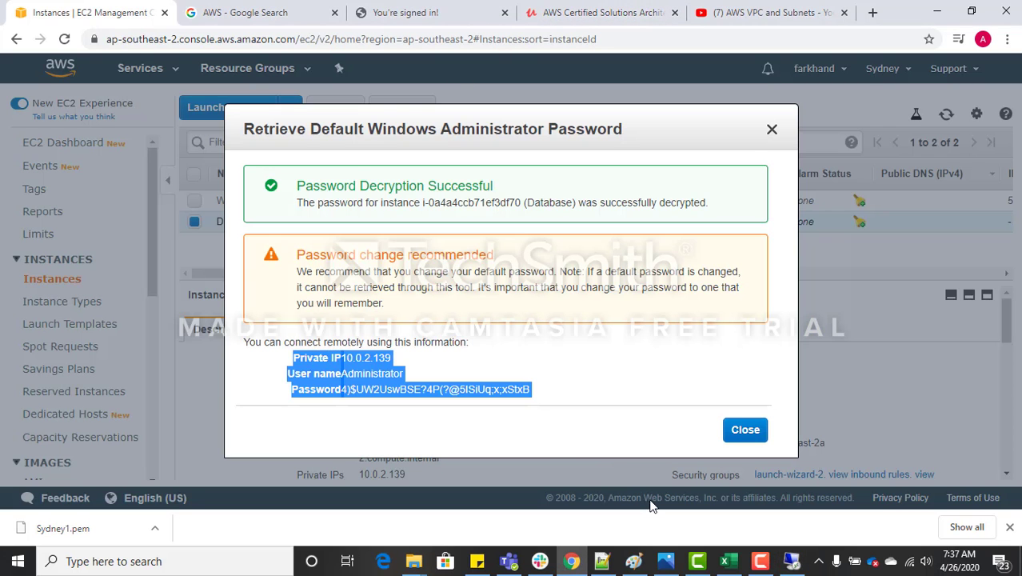
mouse_move(523, 387)
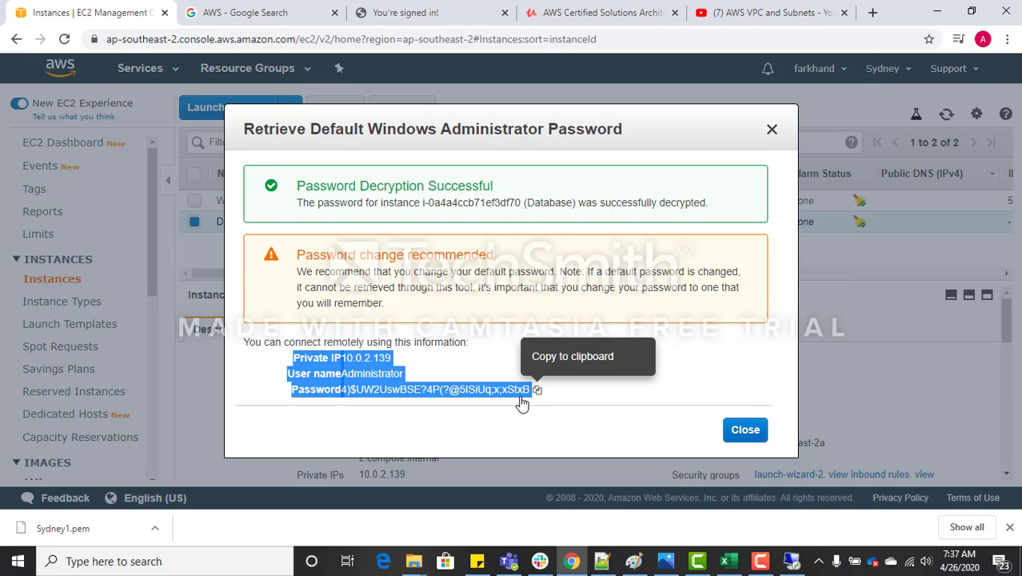
left_click(506, 392)
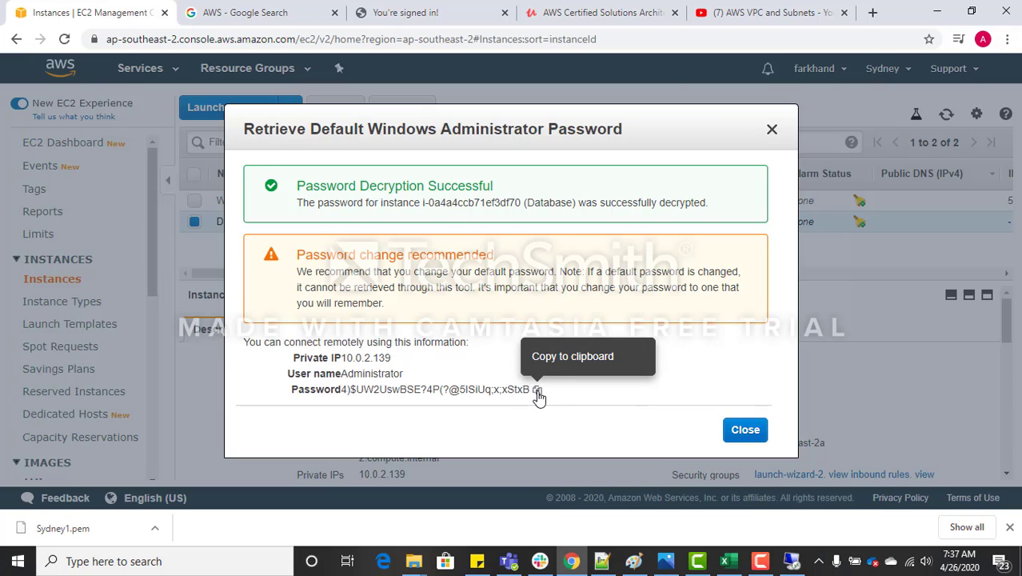
left_click(536, 390)
key("alt+Tab")
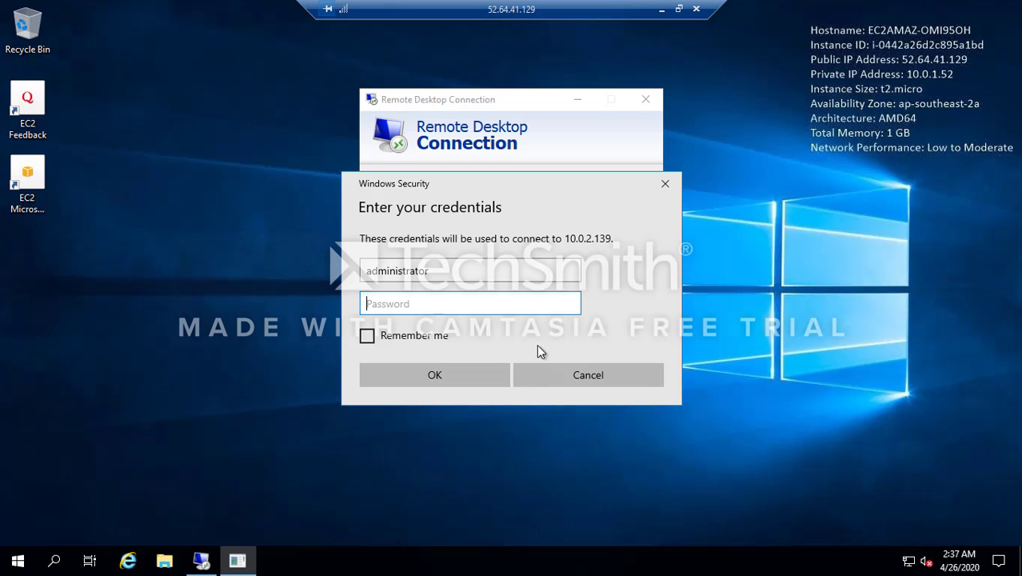
key("ctrl+v")
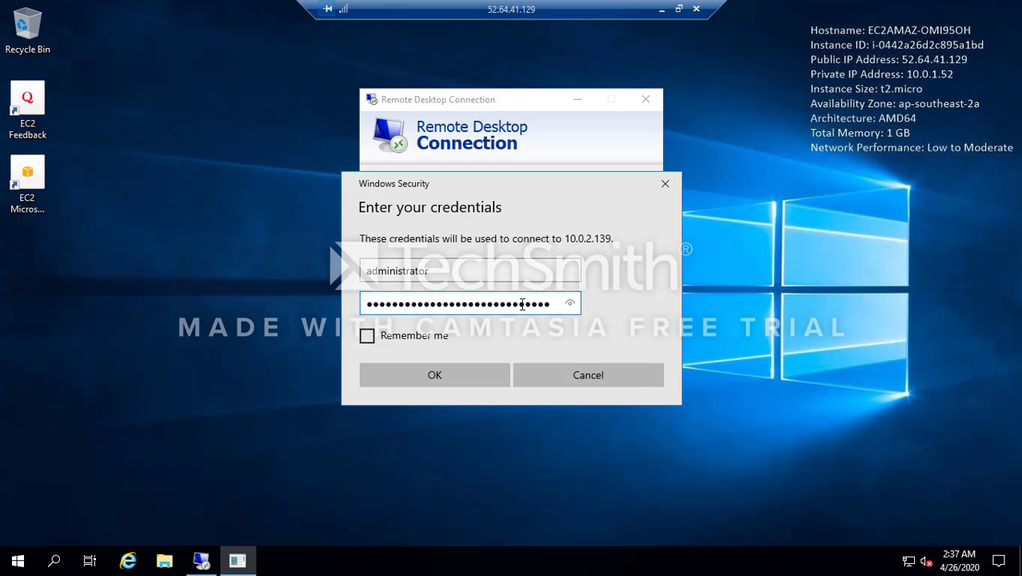
Connect to the Database server with the credentials remembered, accepting its untrusted certificate and allowing network discovery.
left_click(369, 338)
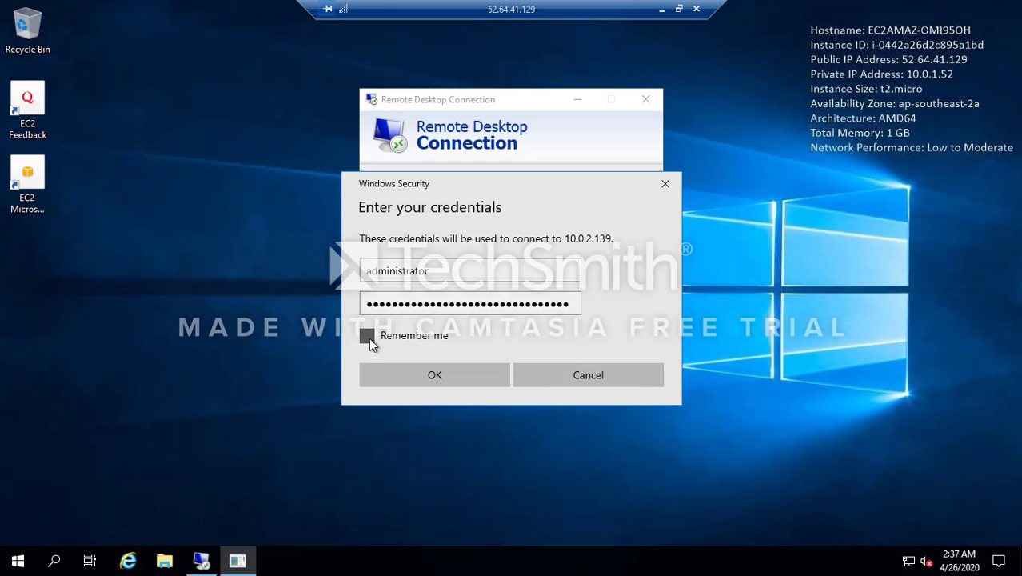
left_click(419, 372)
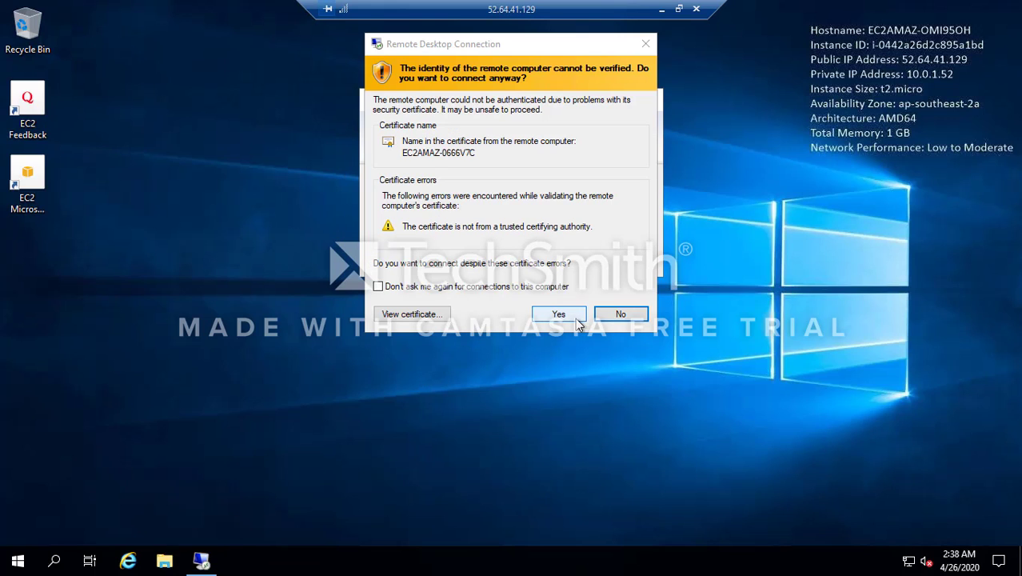
left_click(565, 317)
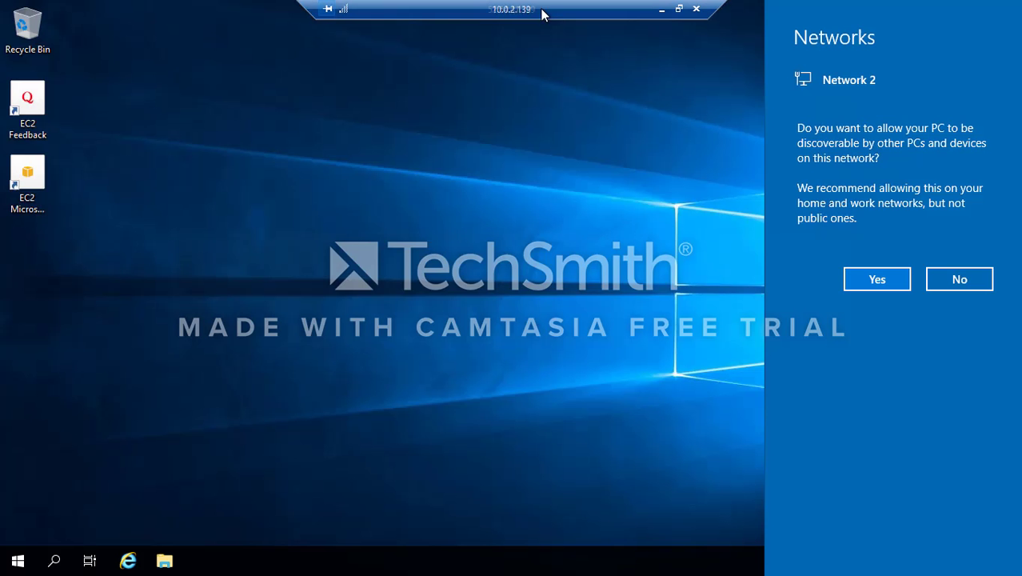
left_click(899, 286)
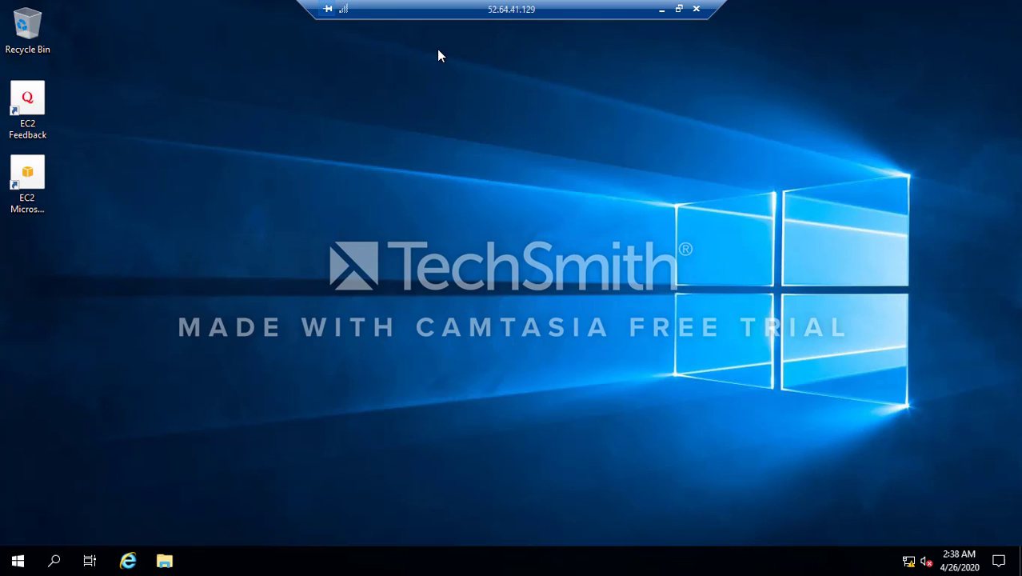
Place the 10.0.2.139 and 52.64.41.129 connection bars side by side and check the Database server's network status.
left_click_drag(430, 10, 696, 5)
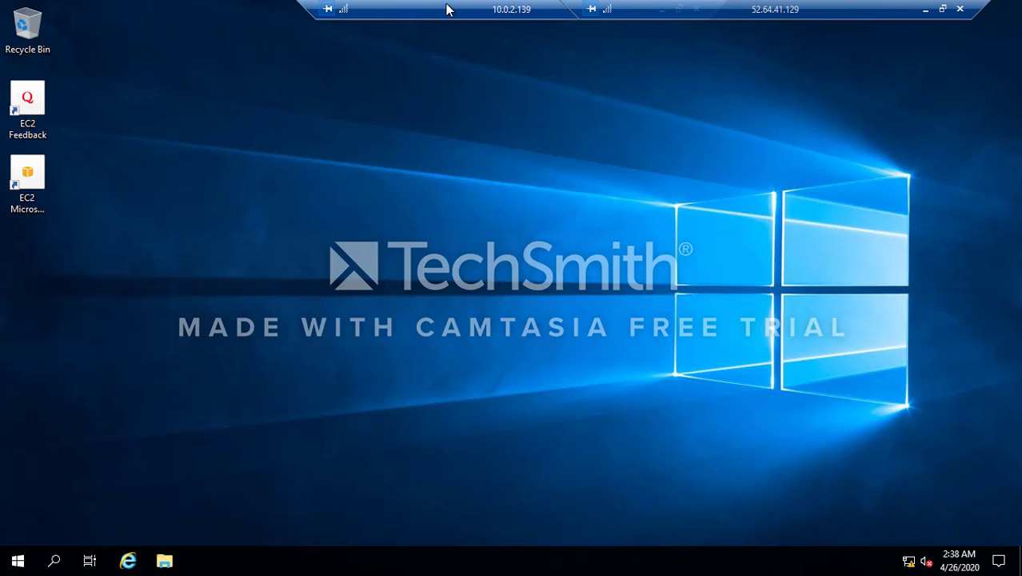
left_click_drag(392, 12, 256, 16)
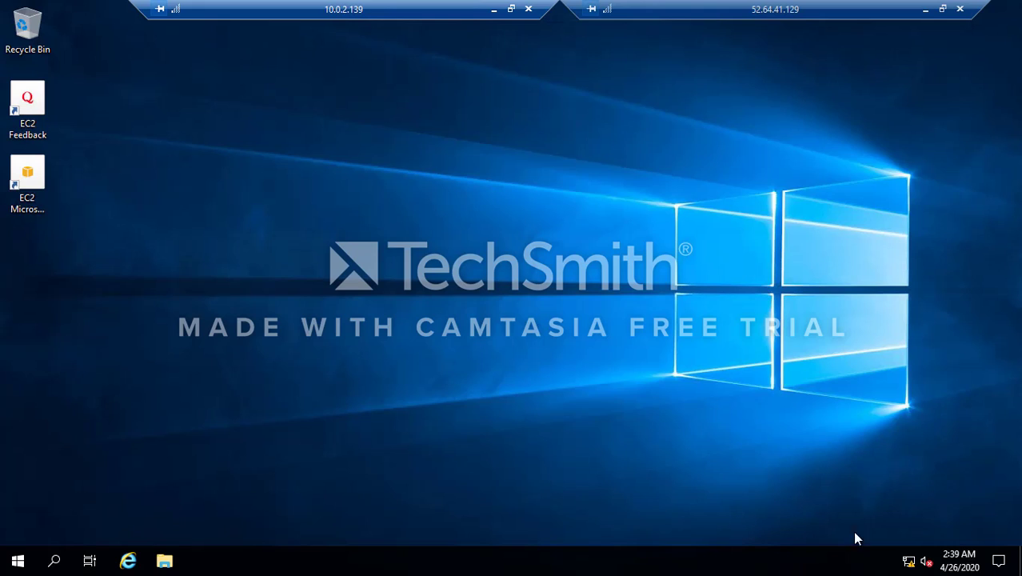
left_click(911, 561)
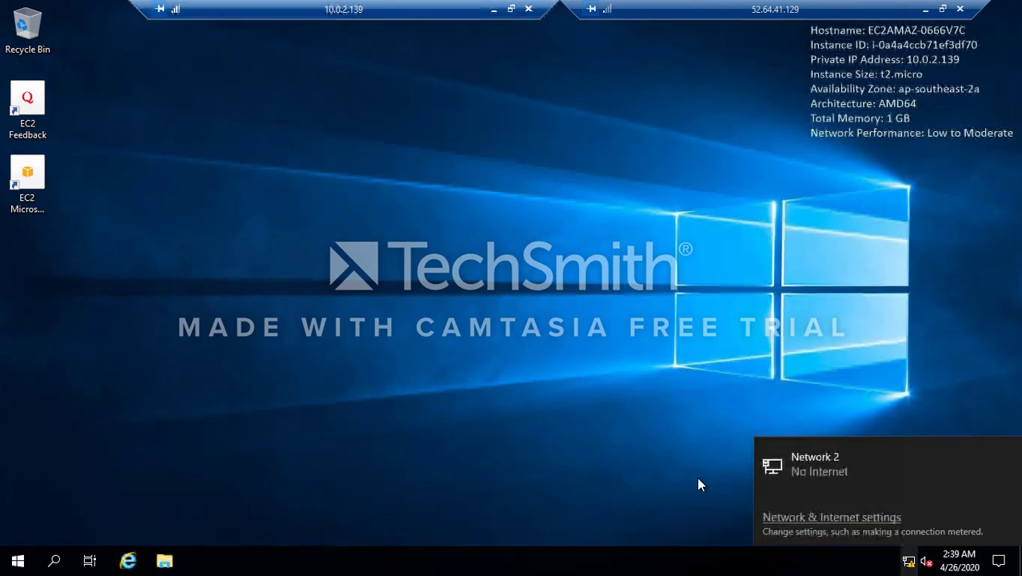
left_click(158, 477)
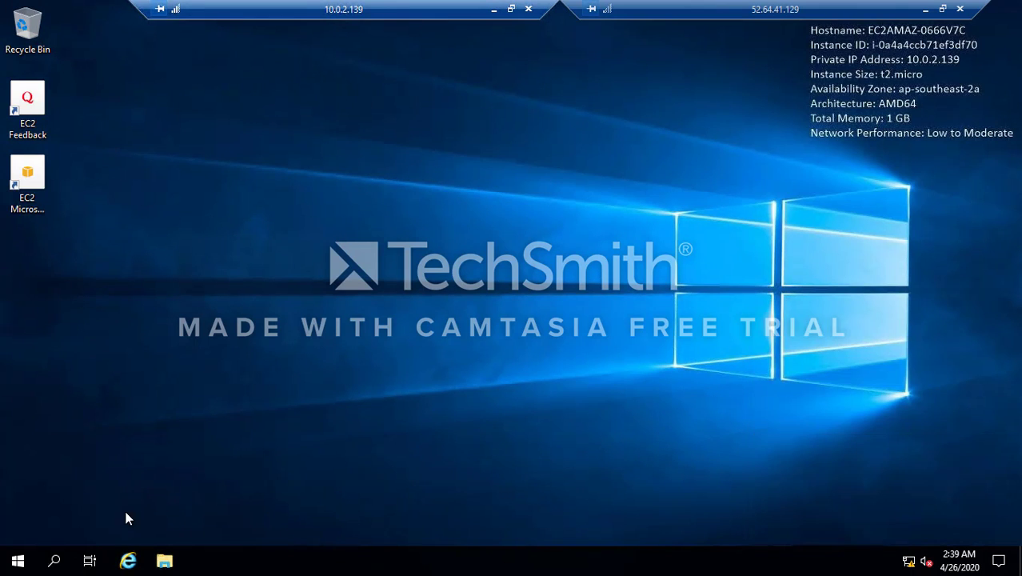
left_click(128, 566)
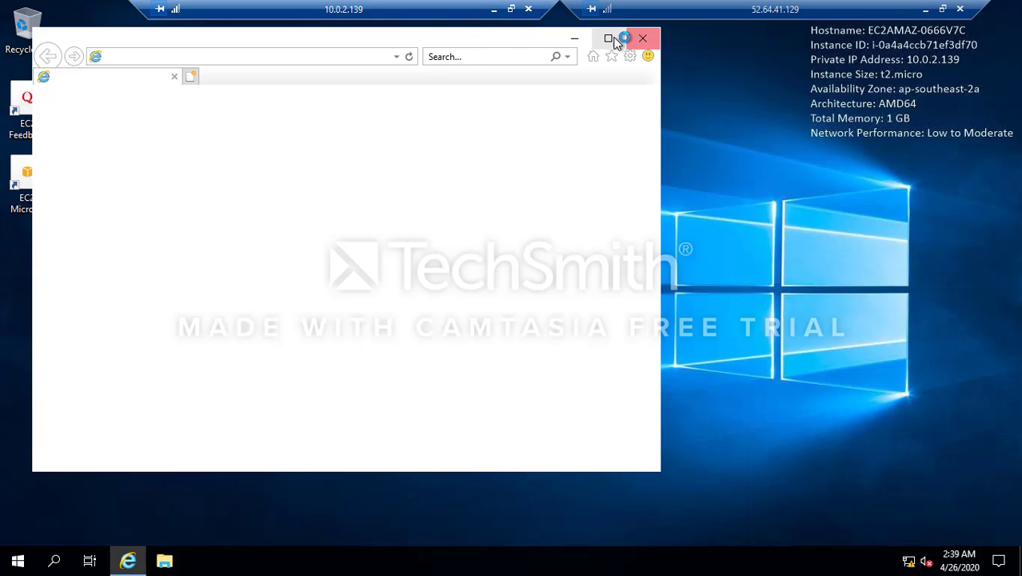
left_click(612, 37)
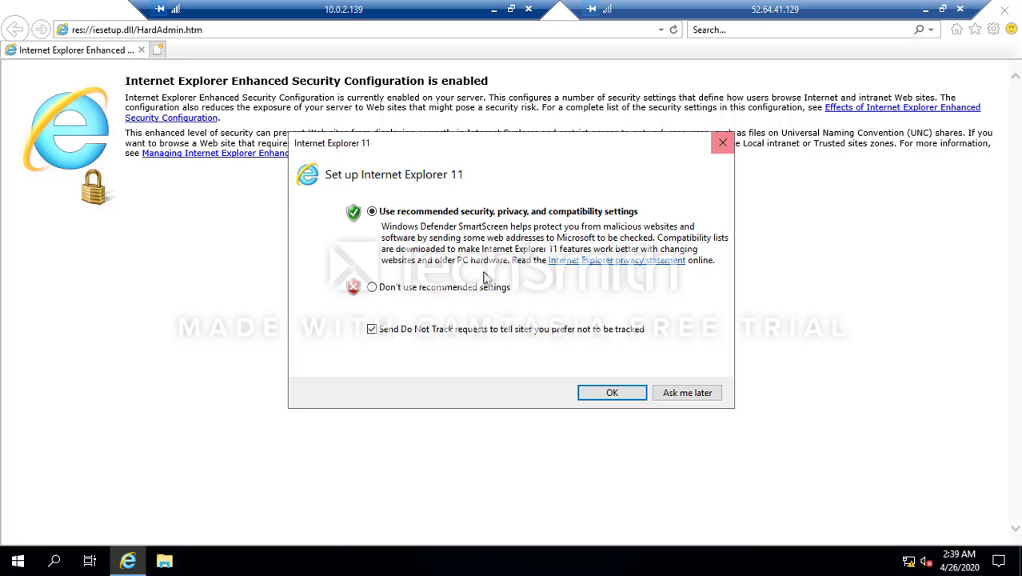
left_click(722, 143)
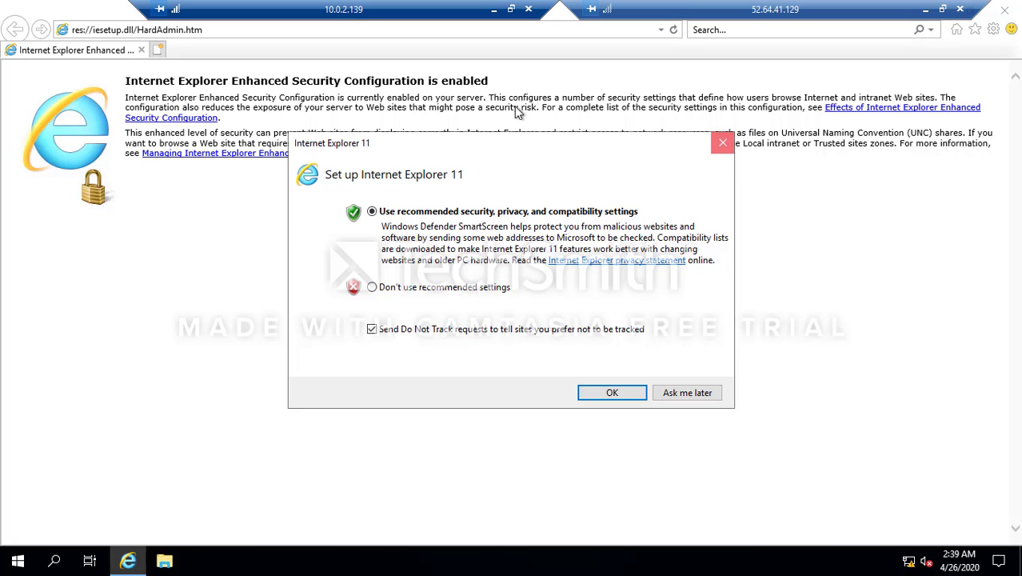
left_click(352, 30)
type("www")
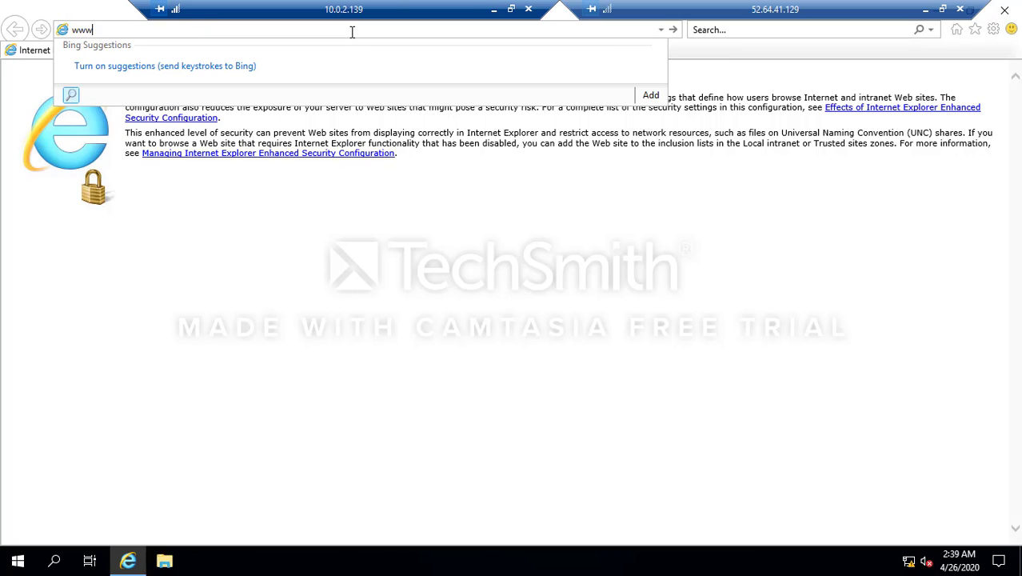
type(".google.com")
key("Return")
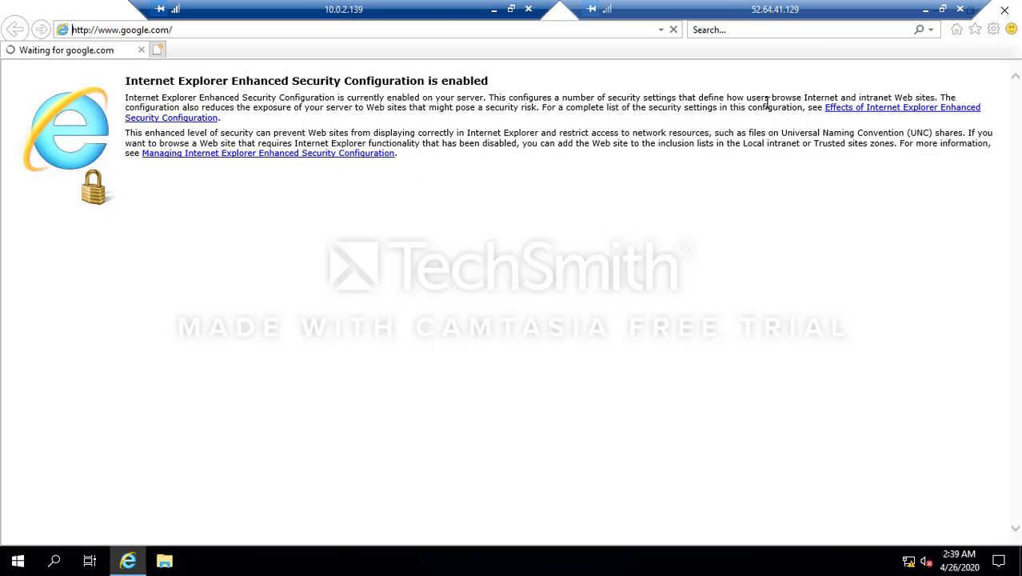
left_click(493, 10)
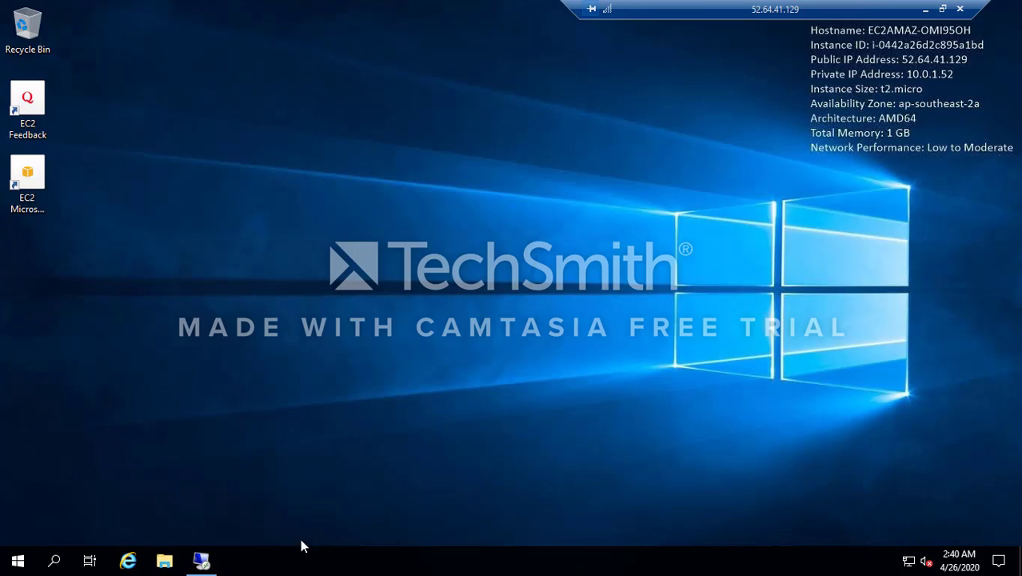
left_click(129, 559)
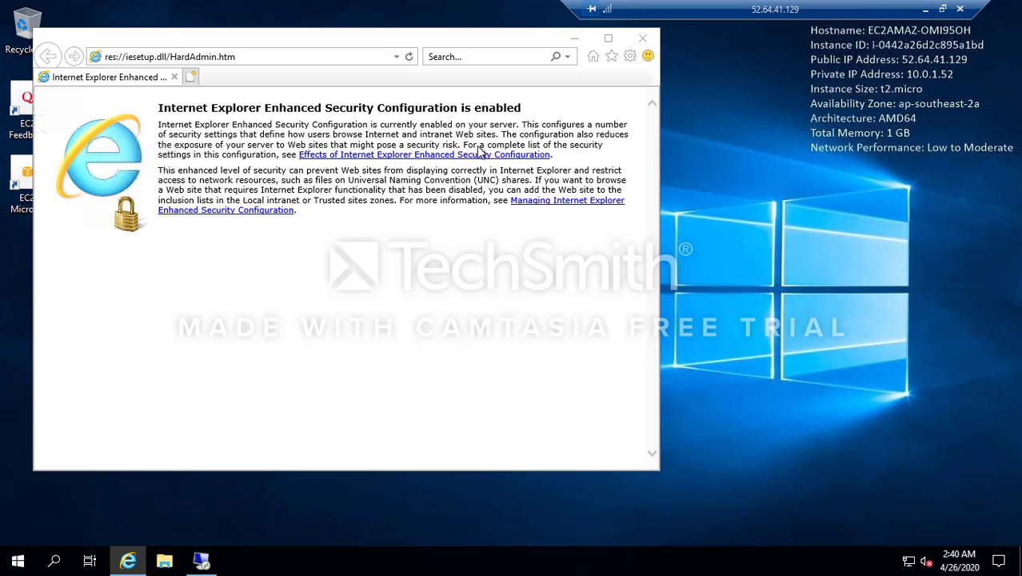
left_click(520, 371)
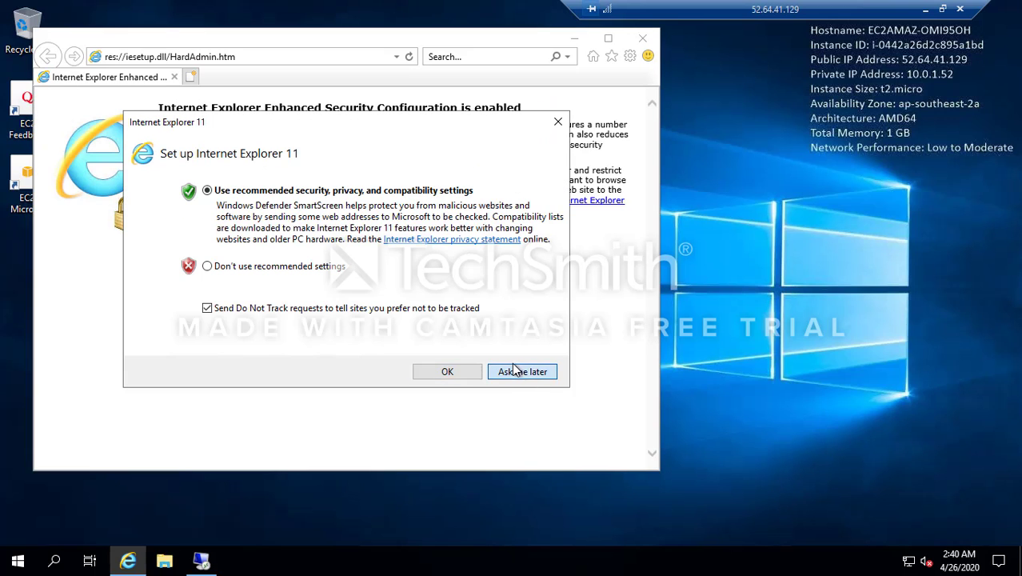
left_click(292, 60)
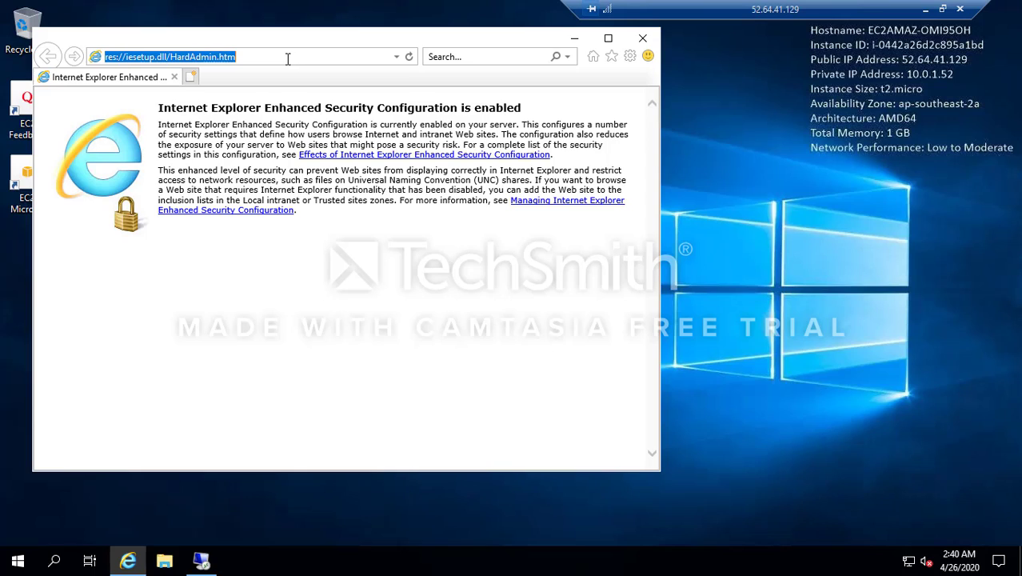
type("www.")
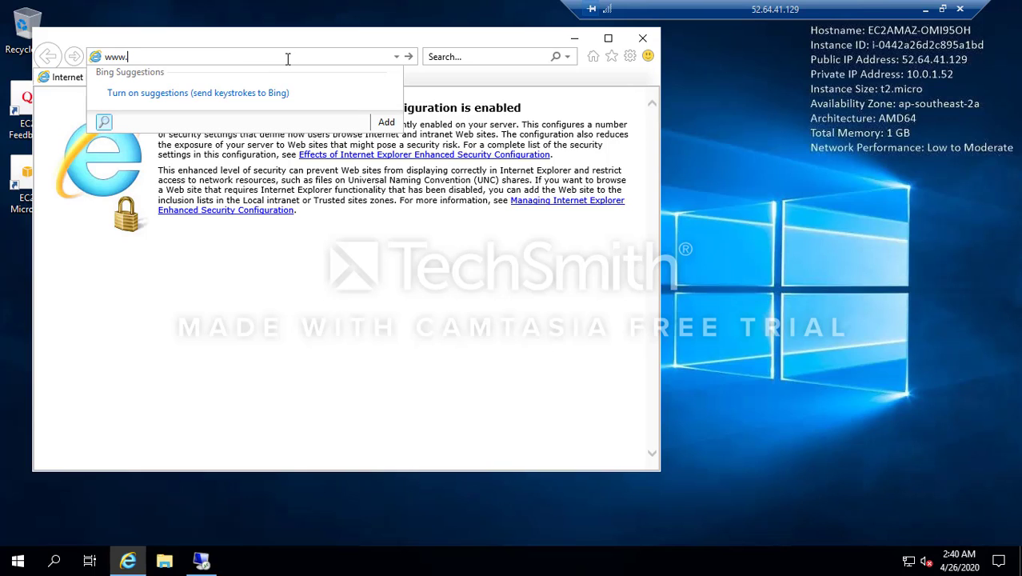
type("google.com")
key("Return")
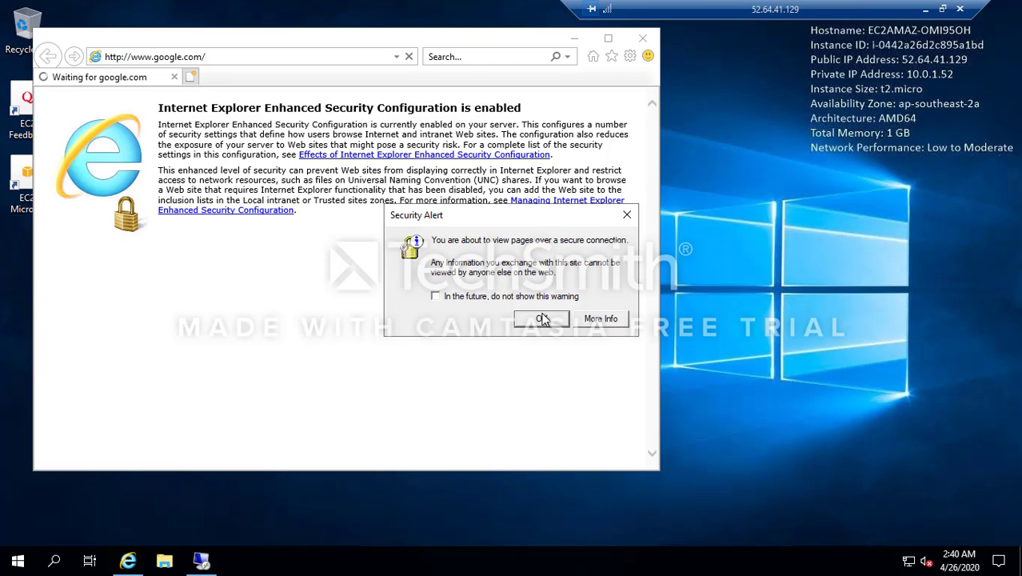
left_click(542, 320)
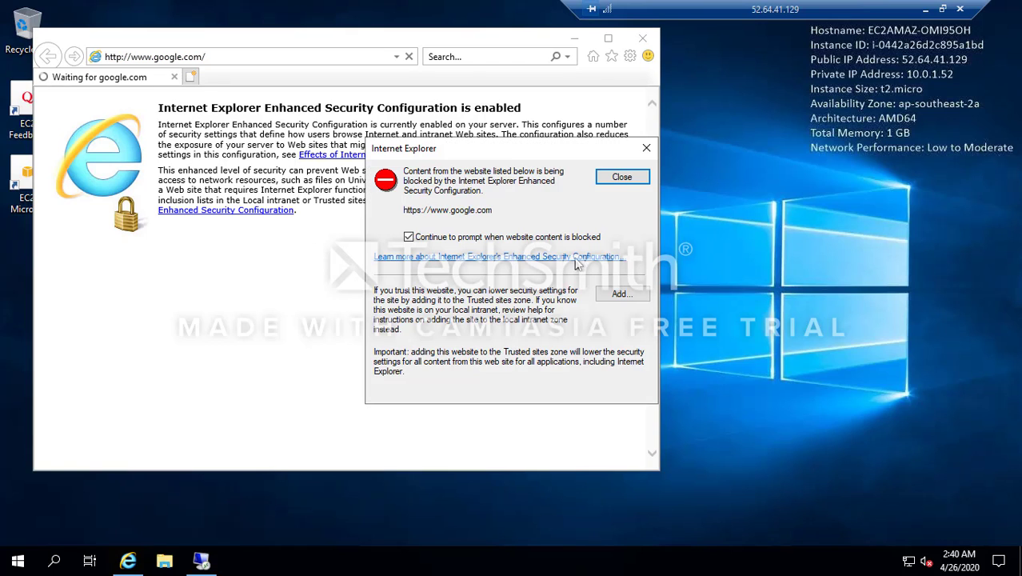
left_click(646, 150)
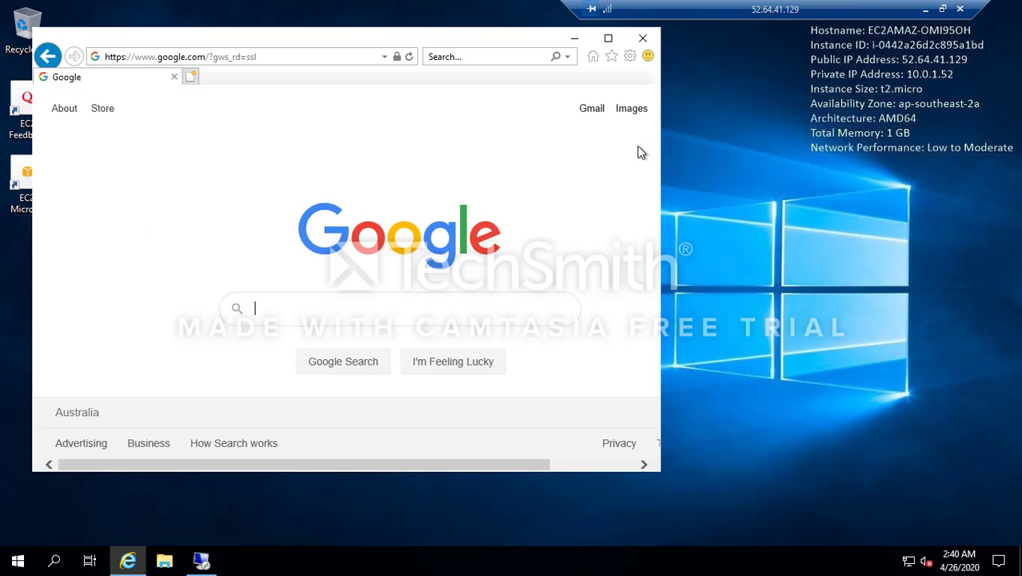
left_click(725, 83)
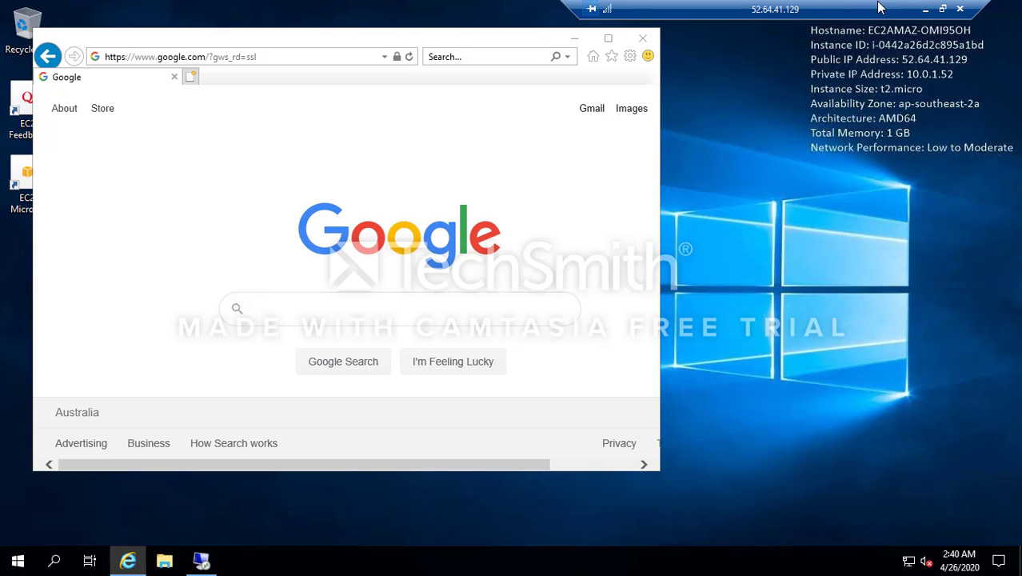
Minimize the Web Server session to return to the EC2 console and close the Database's administrator password dialog.
left_click(929, 9)
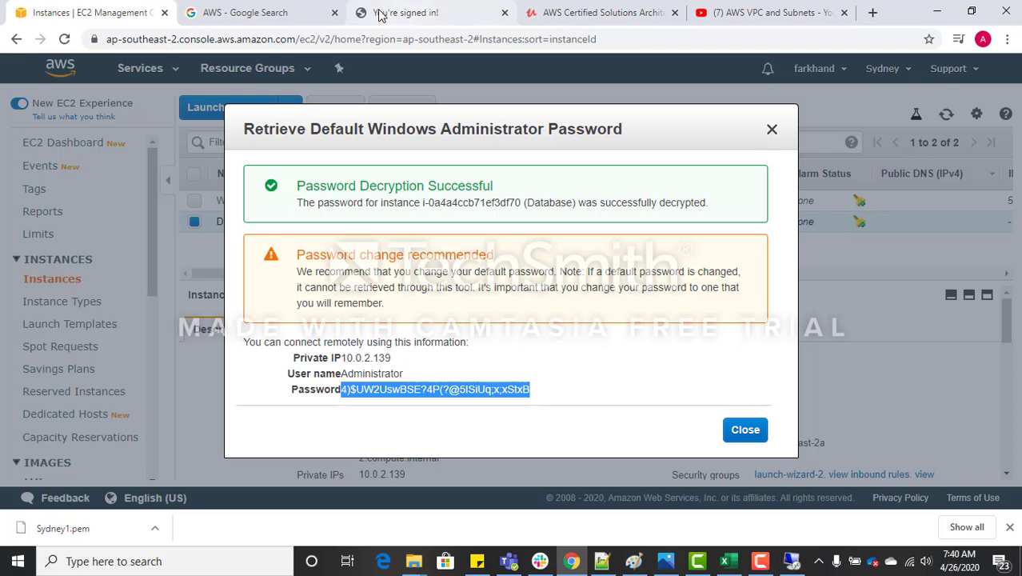
left_click(771, 131)
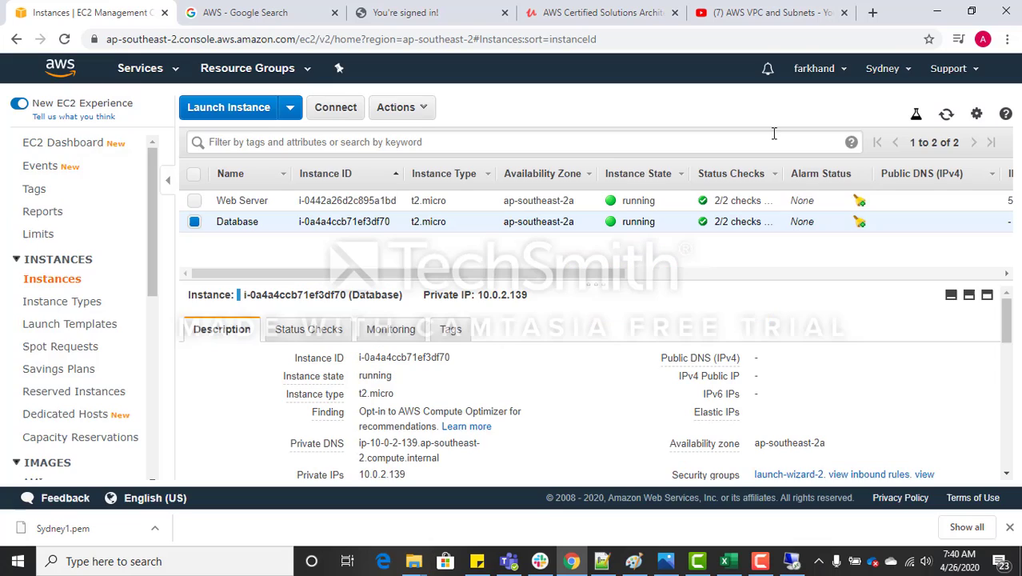